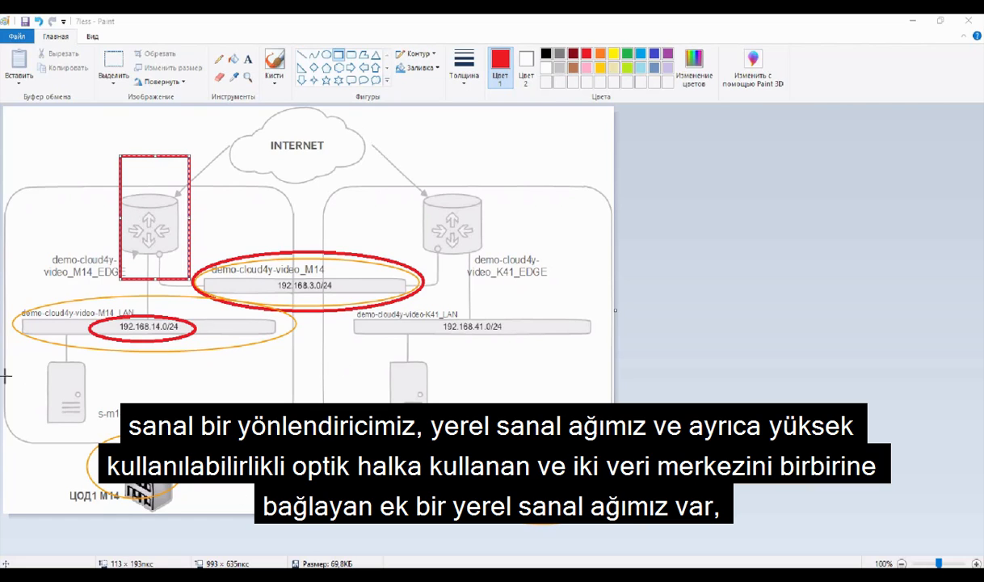
Step: Circle the s-m14-aap1 and s-k41-aap2 servers in the network diagram with ovals
mouse_move(5, 356)
mouse_down()
mouse_move(85, 398)
mouse_move(129, 445)
mouse_up()
drag(361, 357, 473, 440)
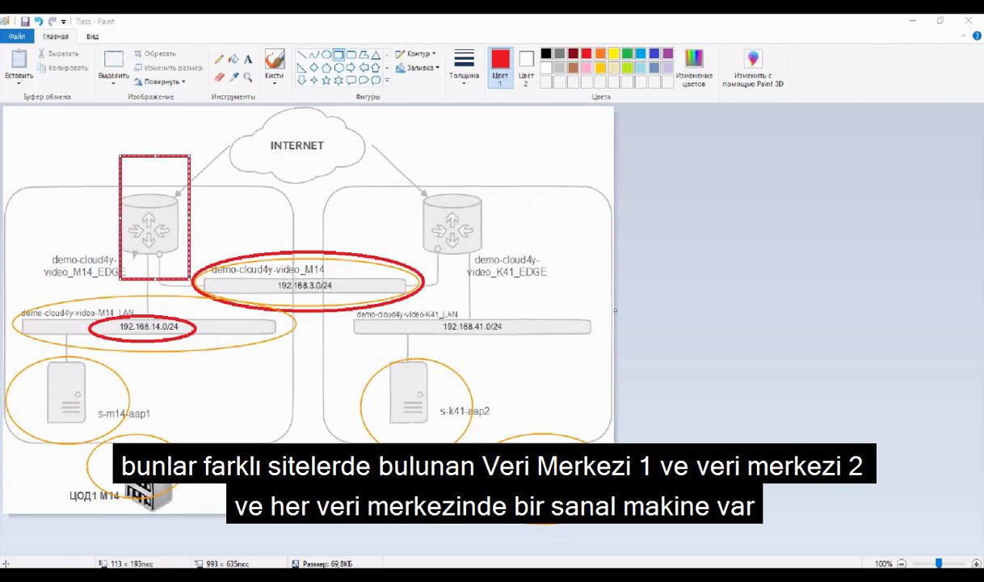
key(Escape)
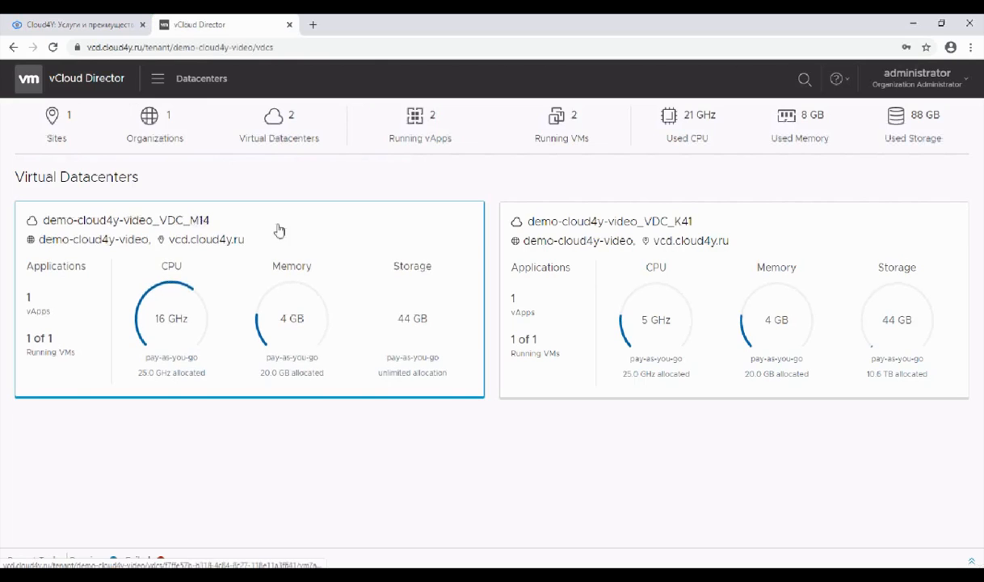
Step: Switch to vCloud Director, open the demo-cloud4y-video_VDC_M14 datacenter's networks and highlight the isolated network's type
click(278, 232)
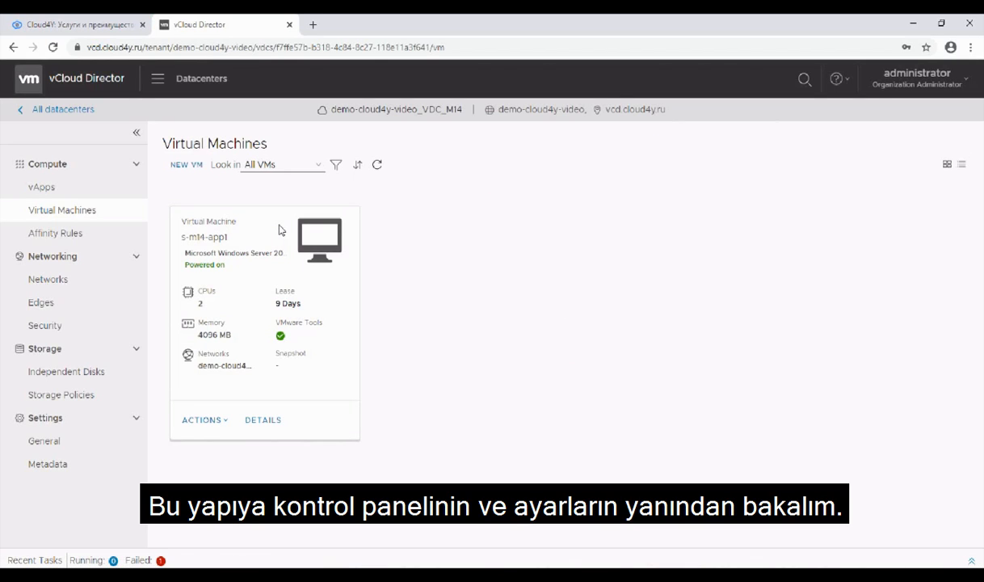
click(48, 278)
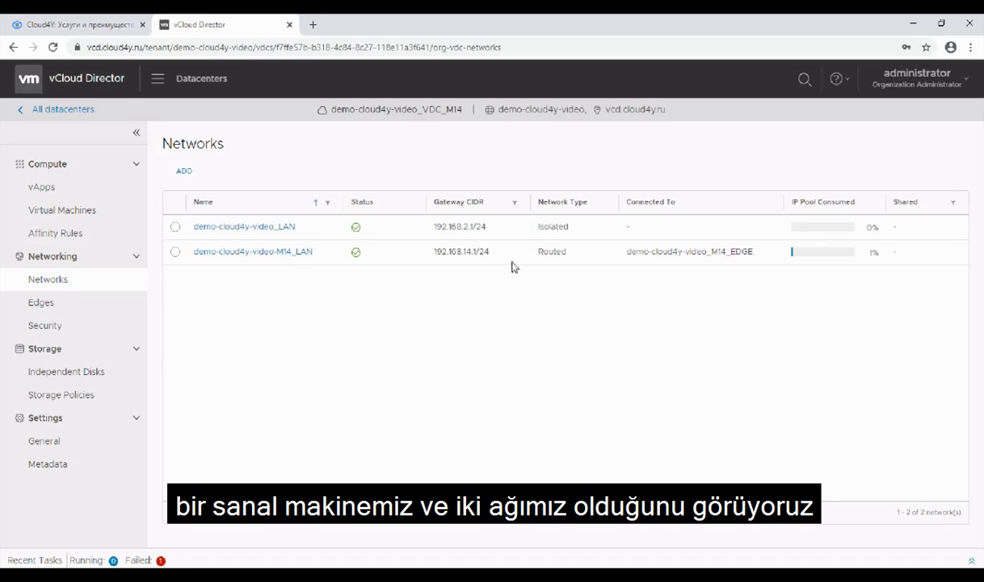
drag(577, 231, 535, 227)
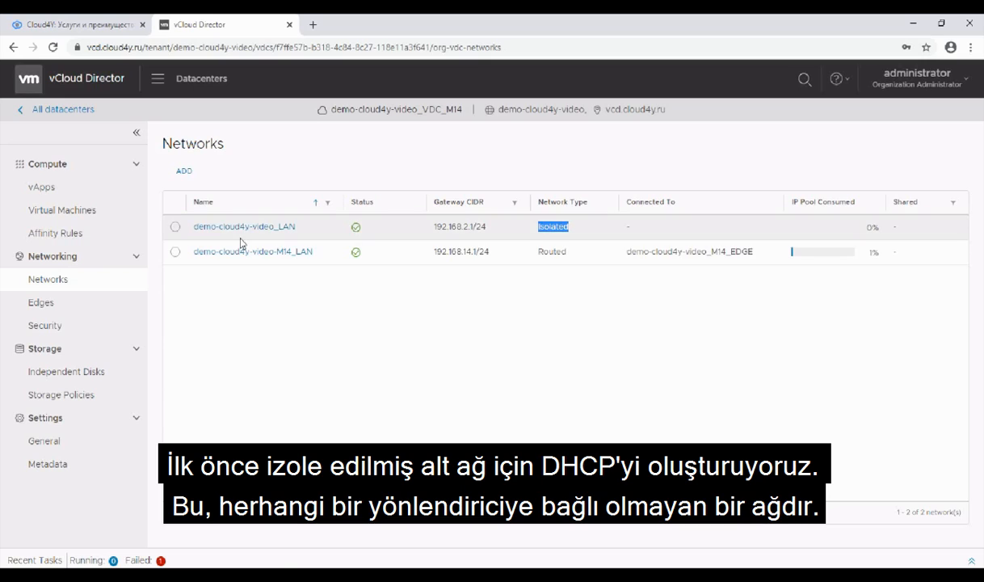
Step: Open the DHCP pool settings of the isolated network demo-cloud4y-video_LAN
click(243, 232)
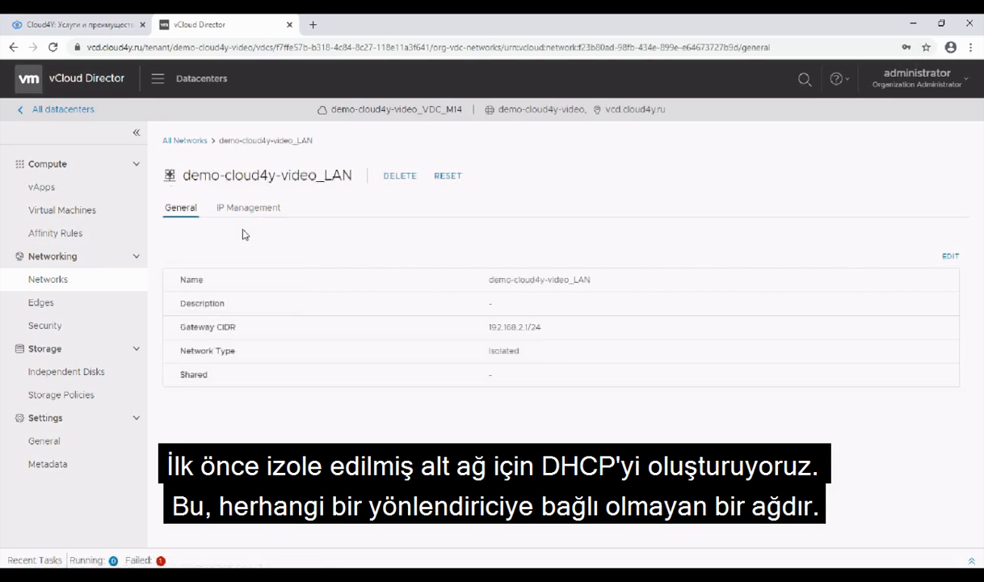
click(244, 210)
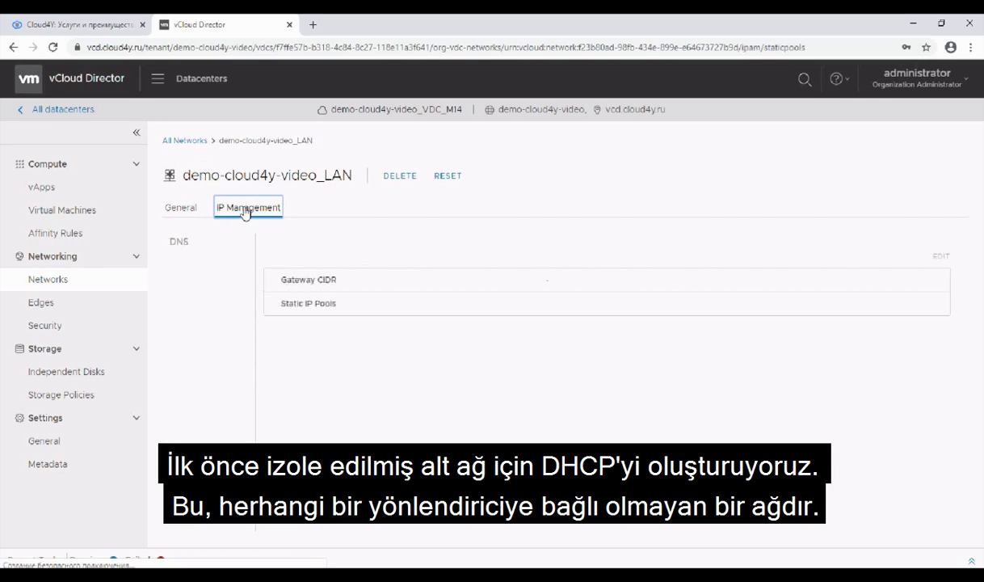
click(192, 274)
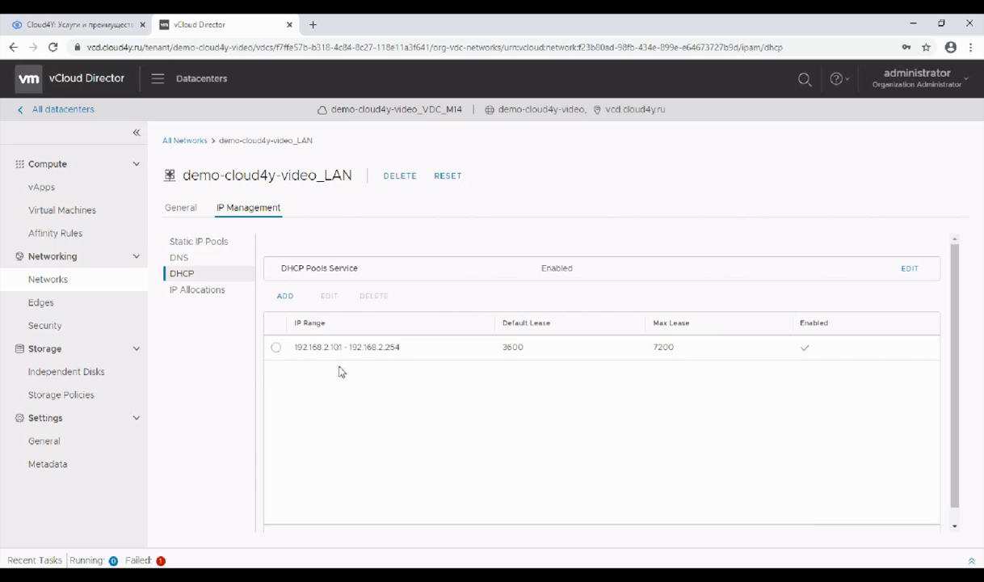
Step: Add the OrgVDC network demo-cloud4y-video_LAN to the vApp vApp_M14_App1
click(109, 190)
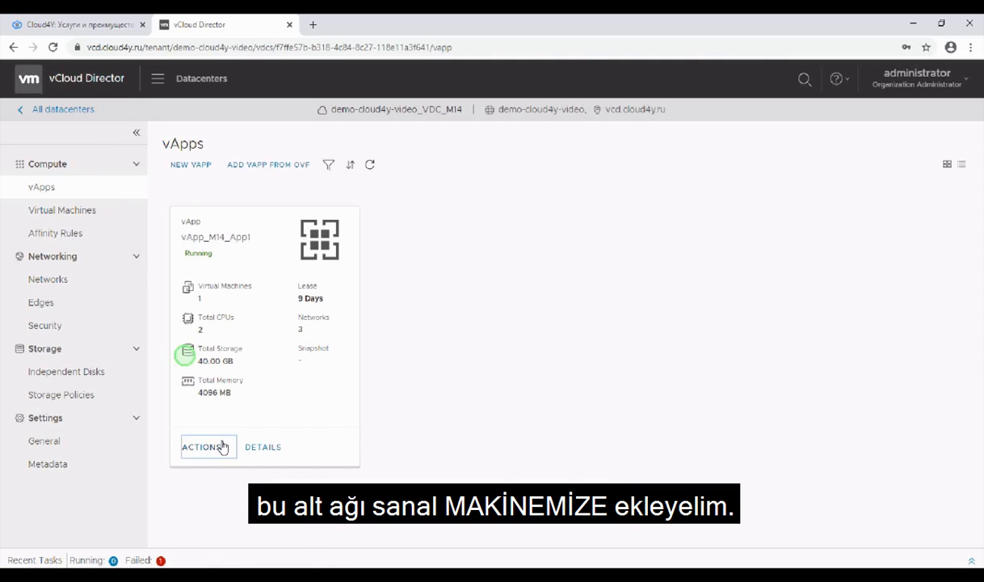
click(220, 447)
scroll(243, 482, down, 3)
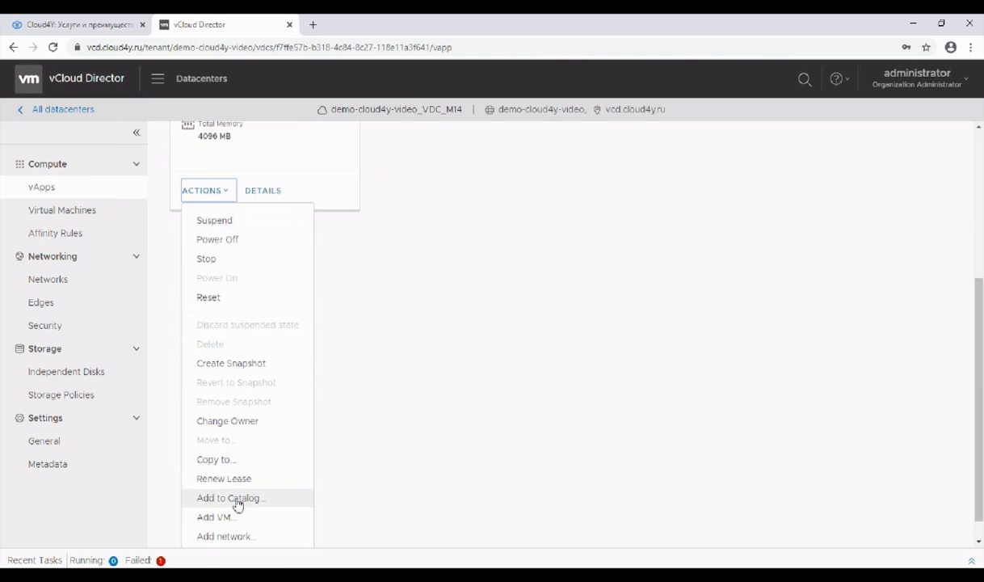
click(227, 535)
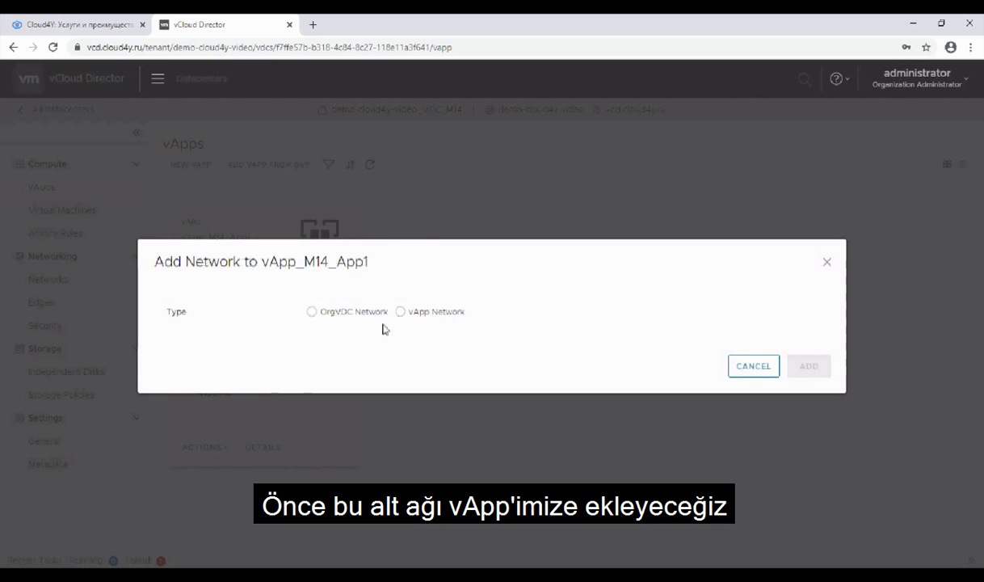
click(631, 312)
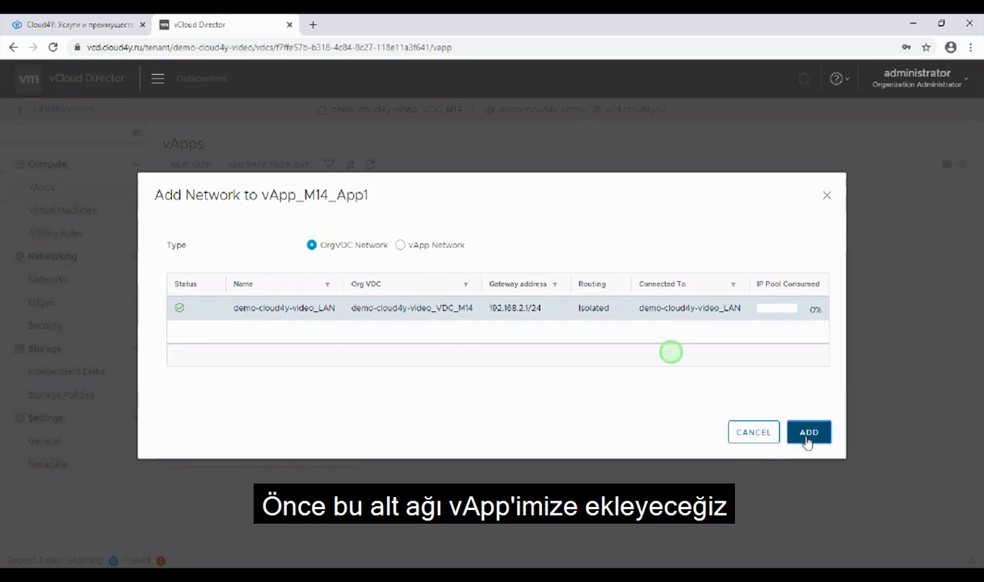
click(808, 433)
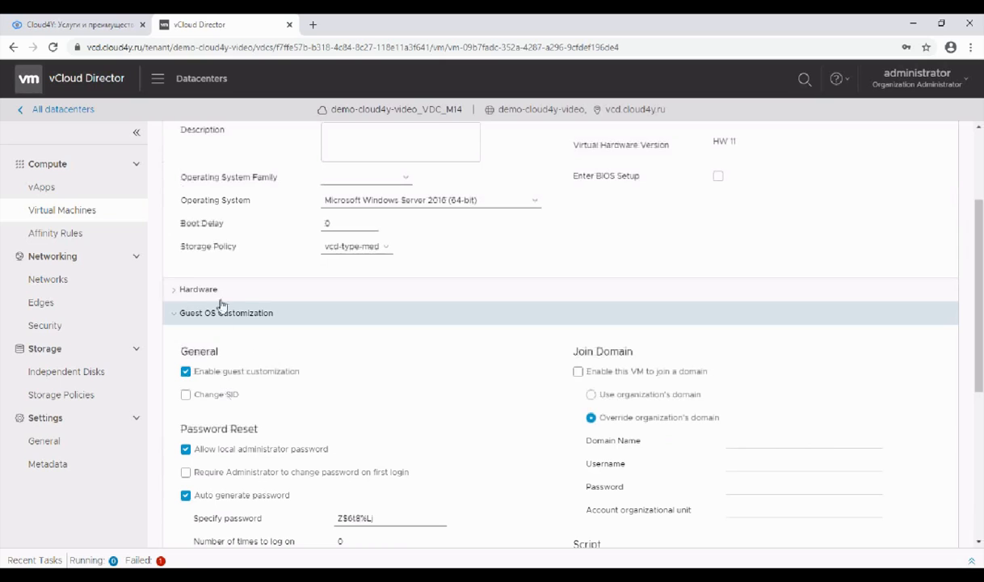
Step: Add a second NIC with the VMXNET3 adapter type to the hardware of virtual machine s-m14-app1
click(214, 289)
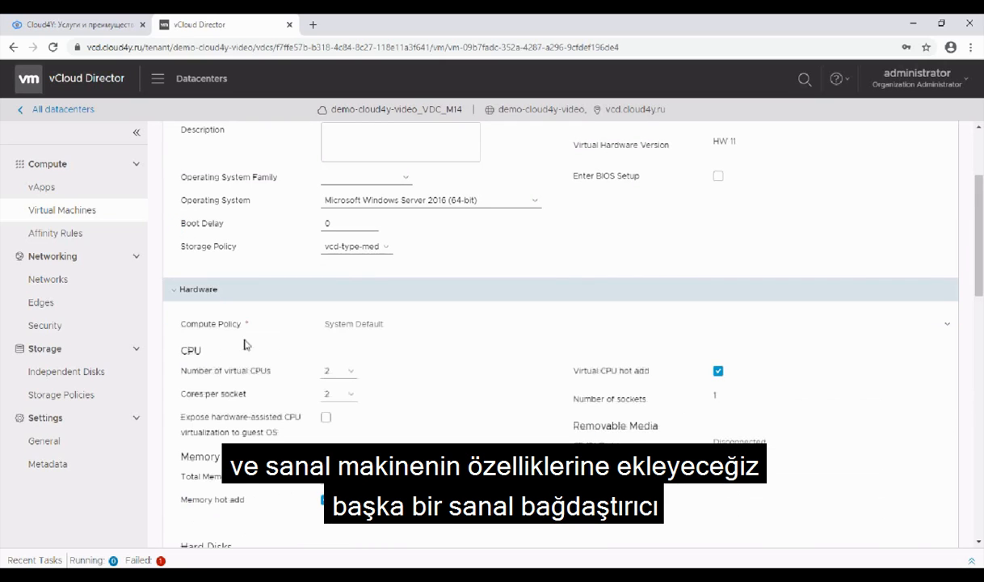
scroll(251, 349, down, 3)
scroll(243, 364, down, 3)
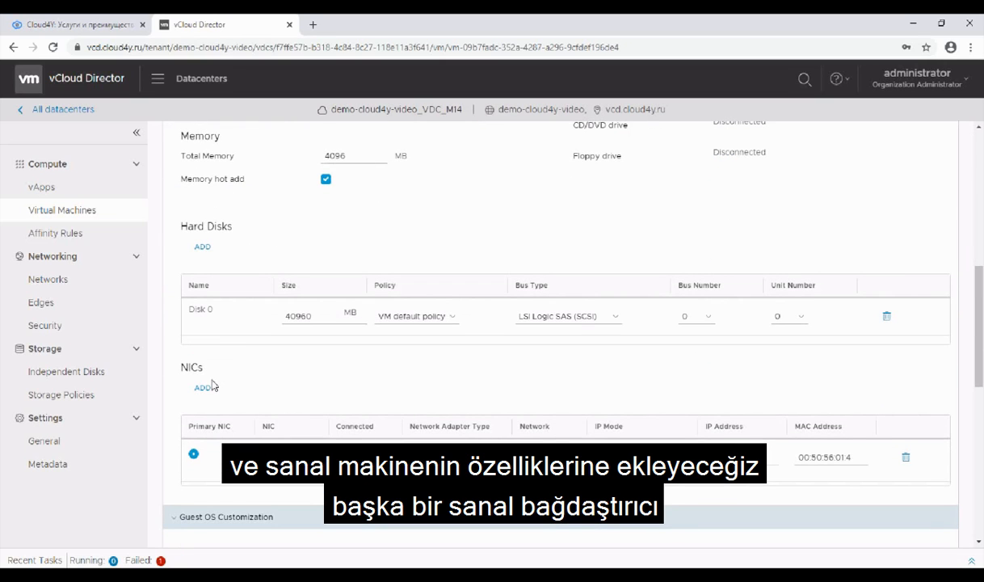
click(202, 388)
scroll(335, 404, down, 4)
click(453, 244)
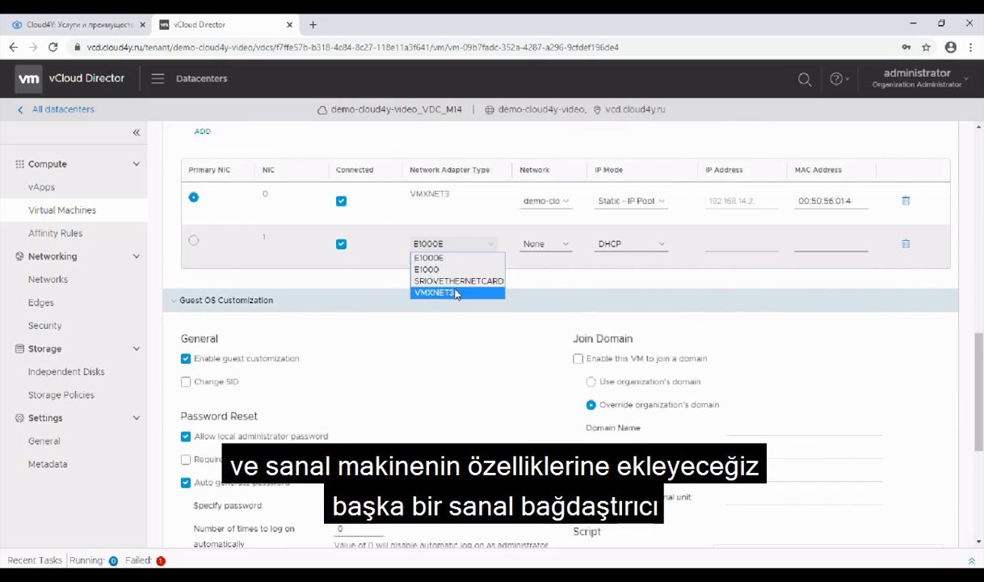
click(456, 292)
scroll(598, 323, up, 2)
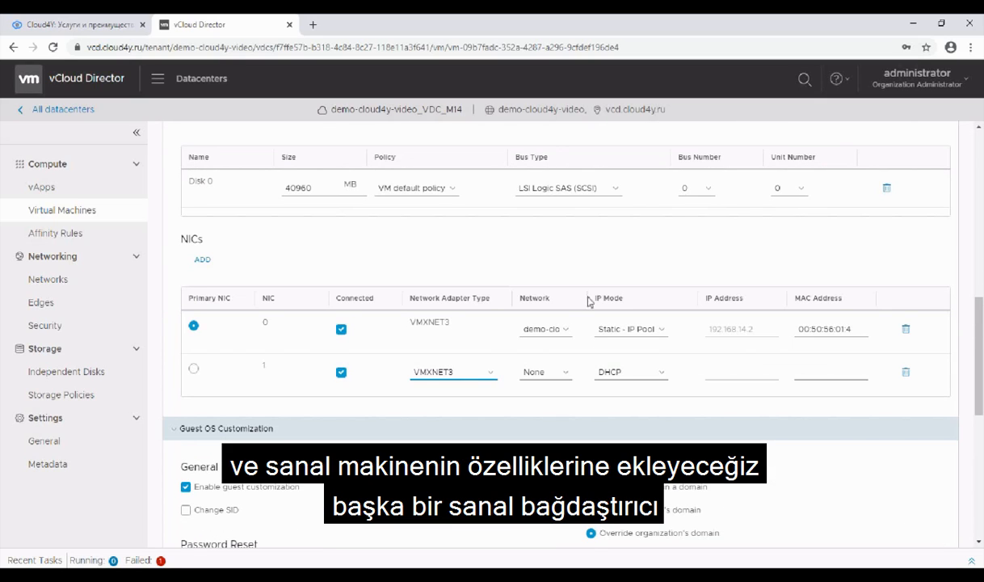
Step: Widen the NIC table's network column, connect the new NIC to demo-cloud4y-video_LAN and save the virtual machine
click(589, 300)
drag(587, 297, 589, 378)
click(633, 376)
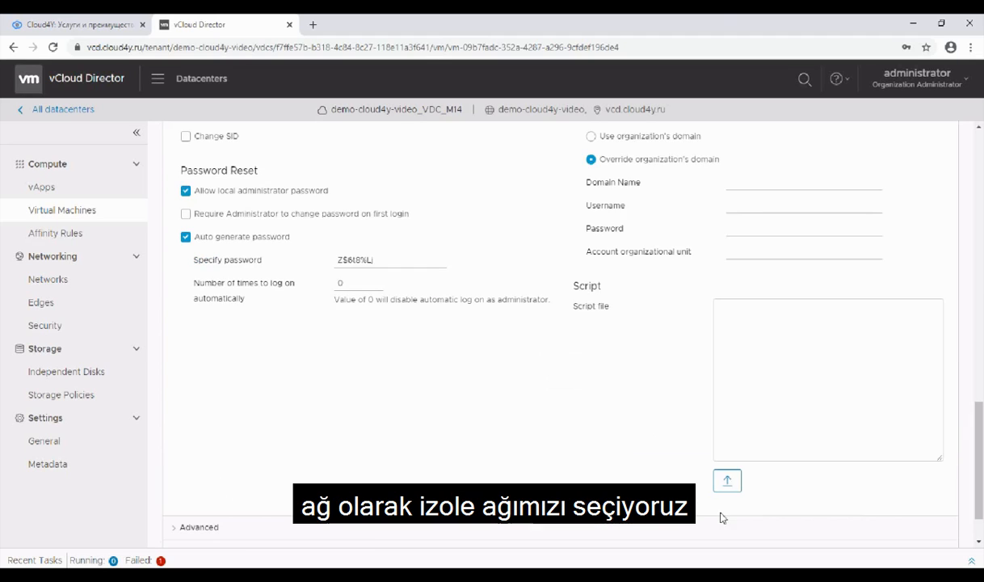
scroll(720, 521, down, 2)
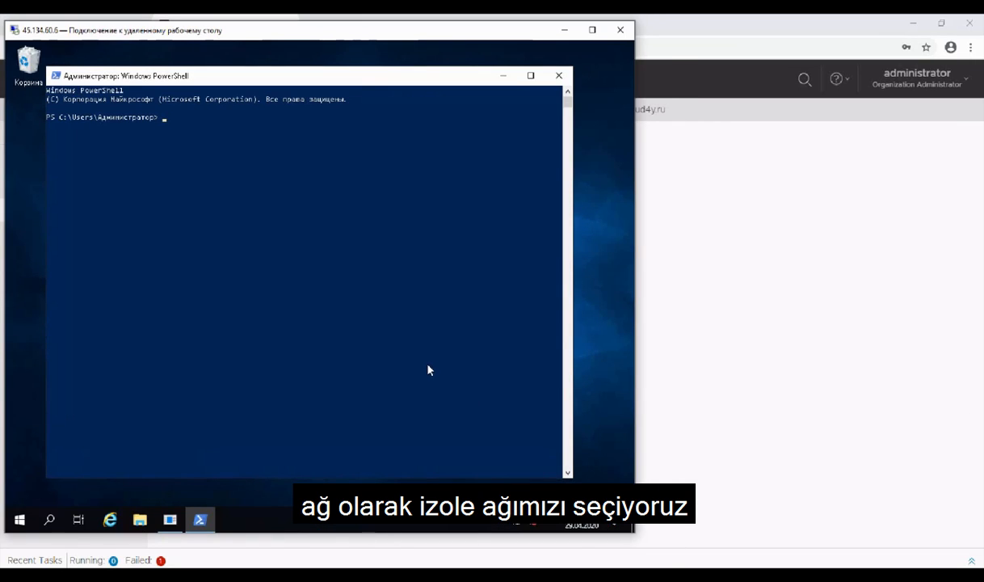
Step: Run hostname and ipconfig in the remote machine's PowerShell and highlight the IPv4 address of adapter Ethernet1 2
text(hostname)
key(Return)
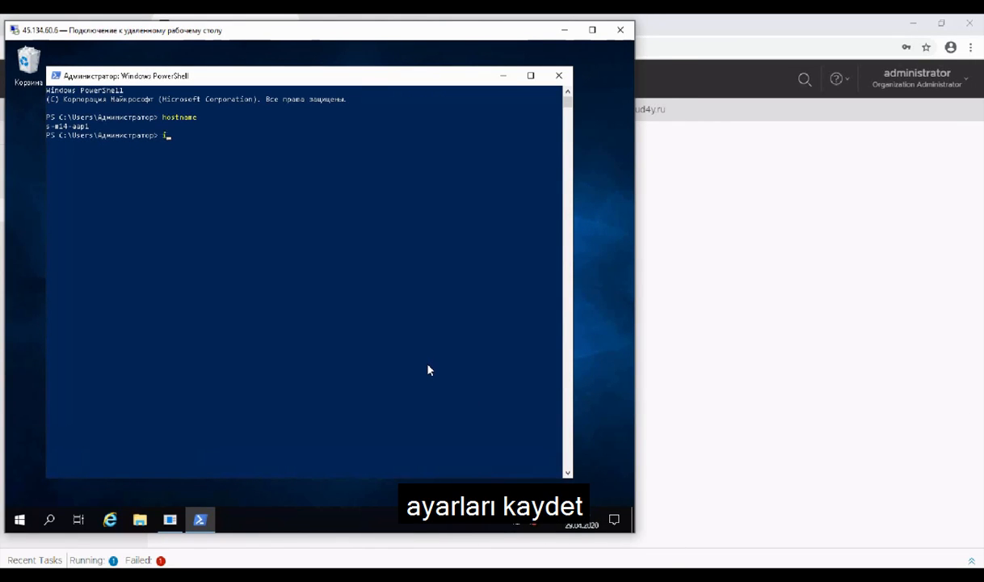
text(ipconfig)
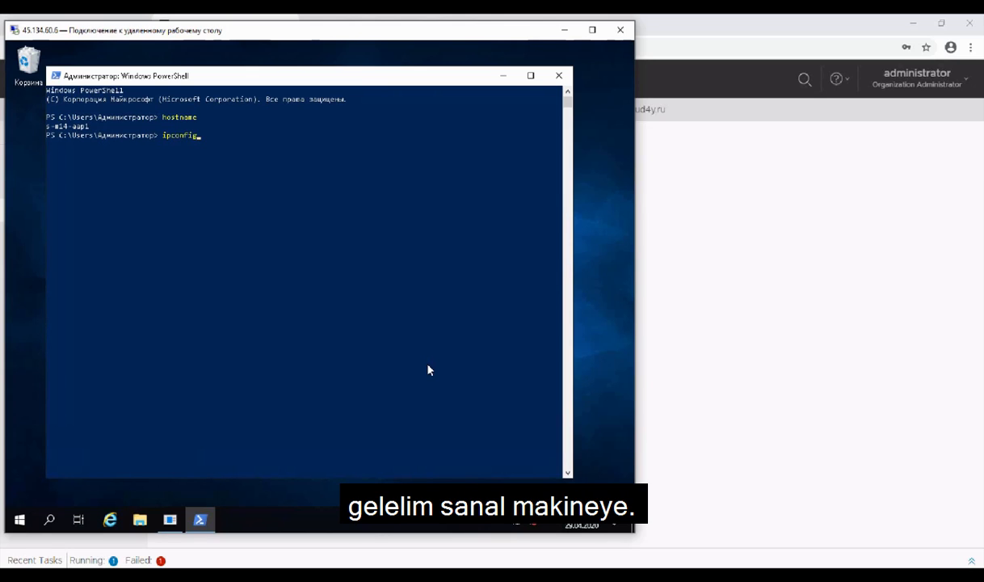
key(Return)
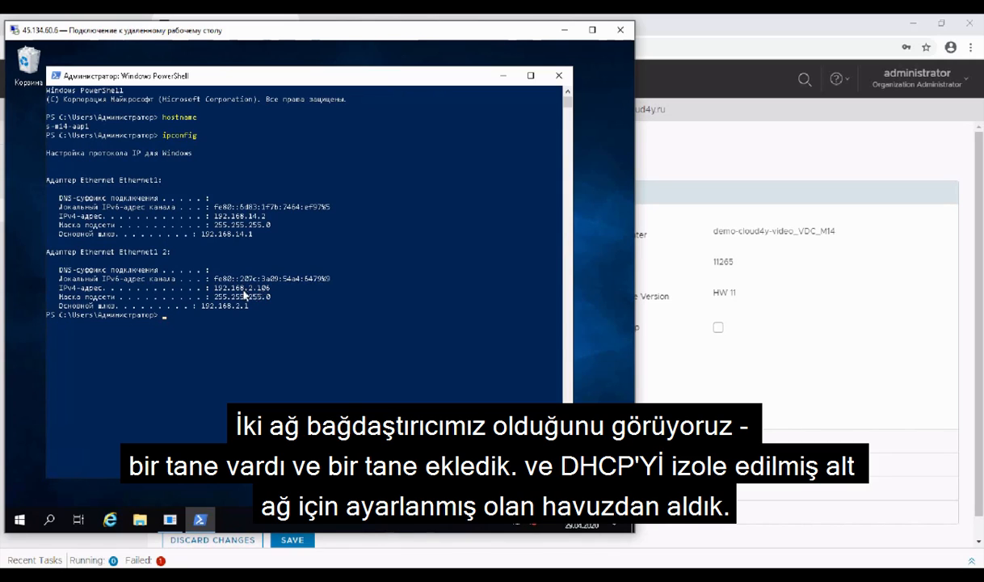
drag(240, 289, 275, 289)
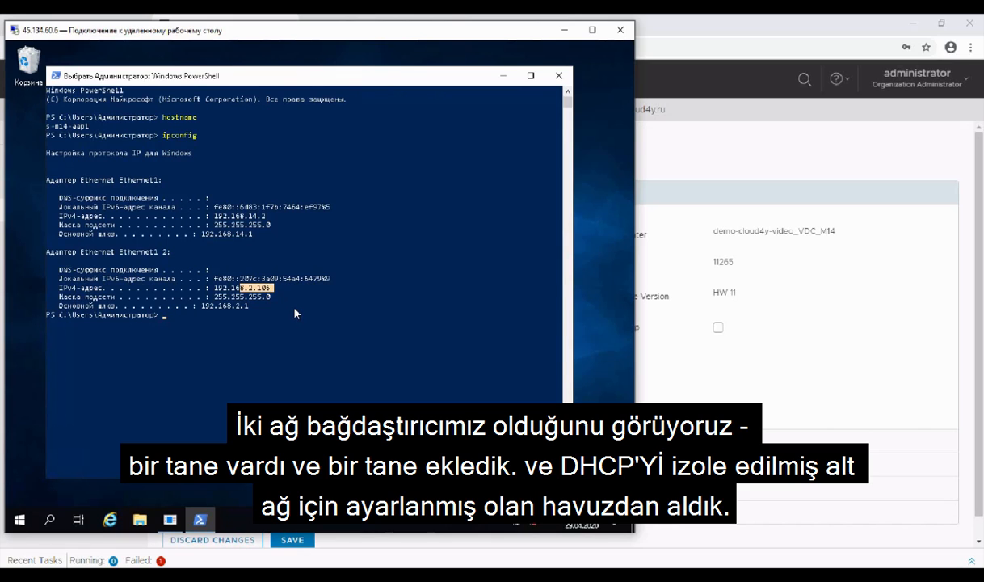
Step: Return to vCloud Director and review the edge gateways and networks of the M14 datacenter
click(743, 162)
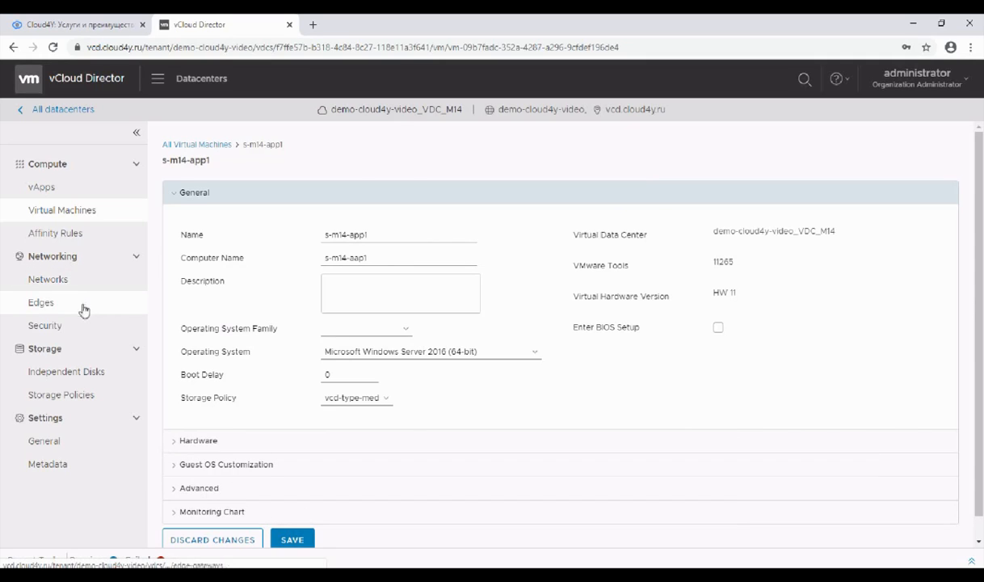
click(81, 304)
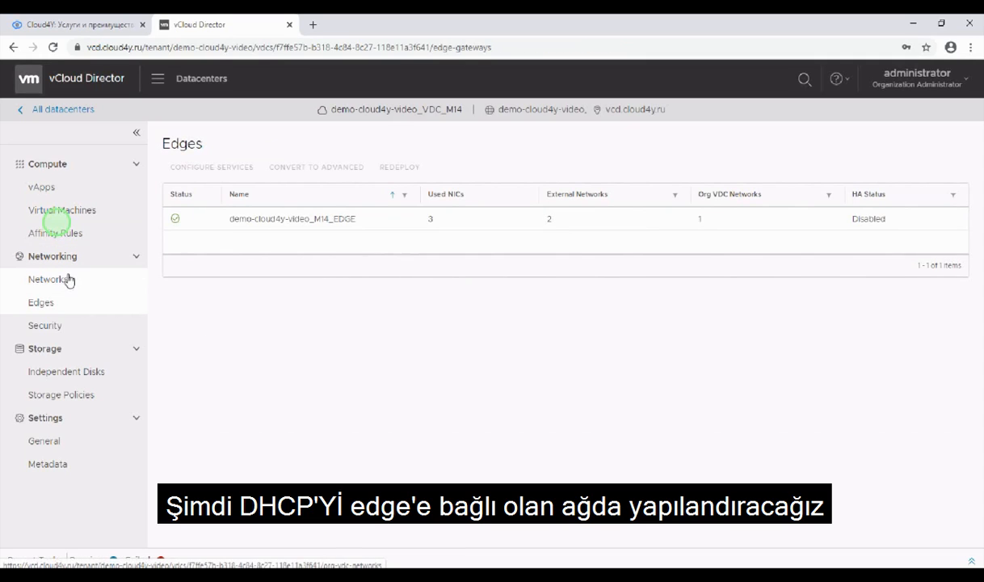
click(66, 279)
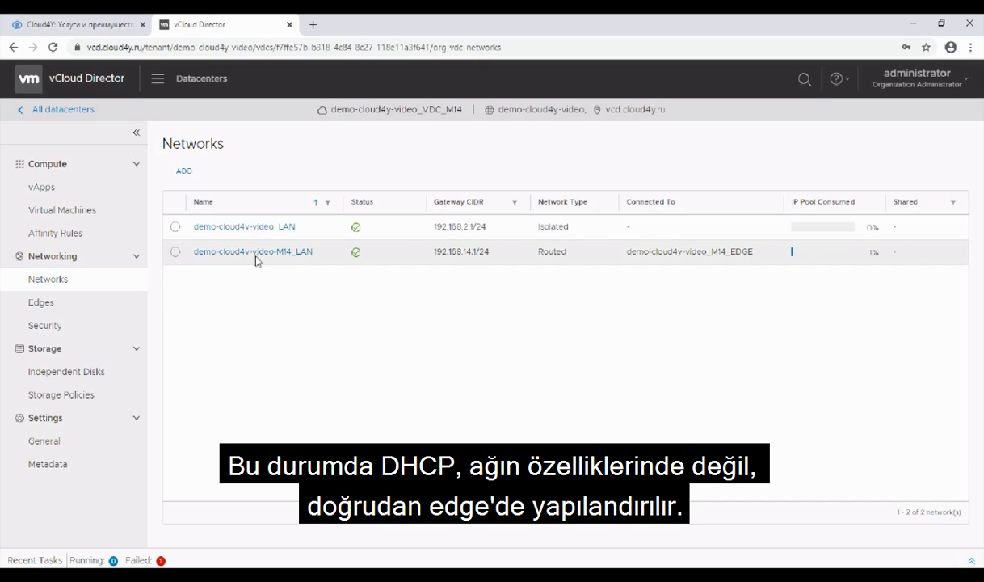
Step: Examine the DHCP pools in the services of edge gateway demo-cloud4y-video_M14_EDGE, and close its configuration
click(104, 301)
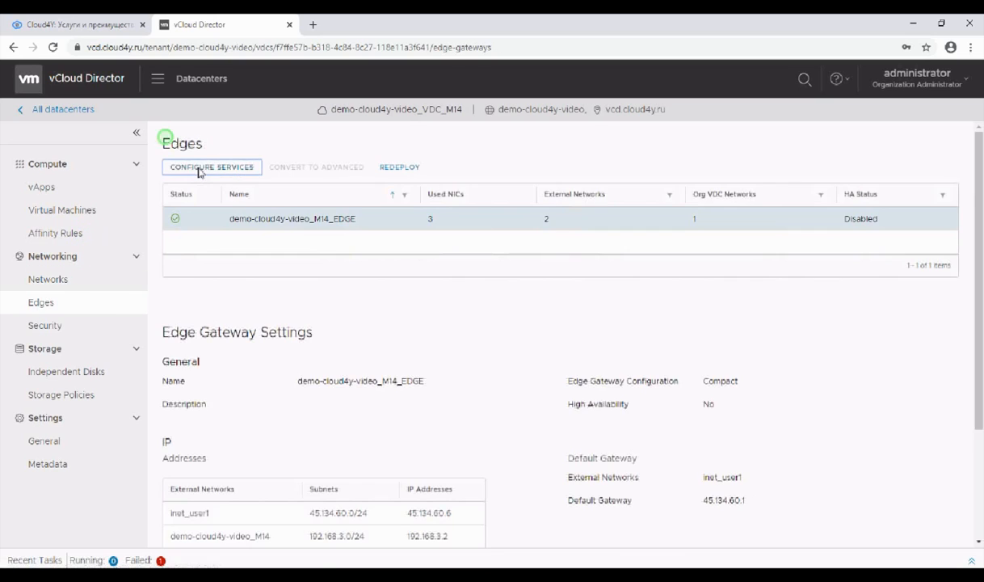
click(199, 170)
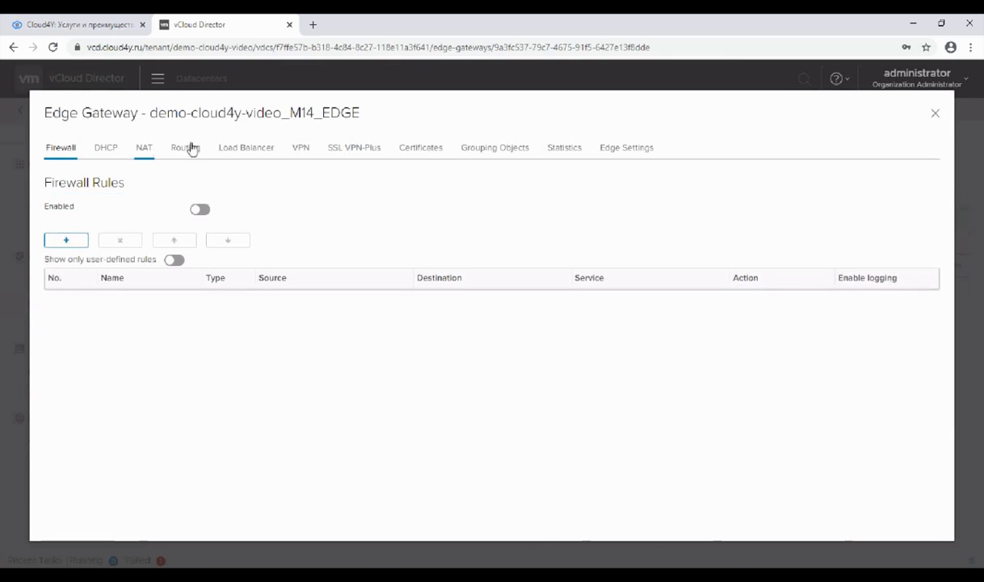
click(101, 152)
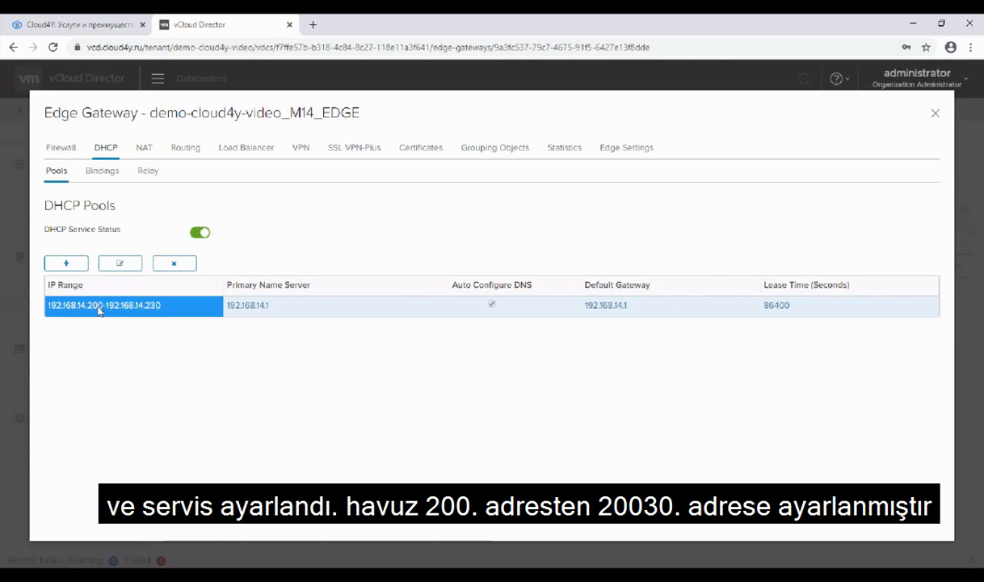
click(935, 112)
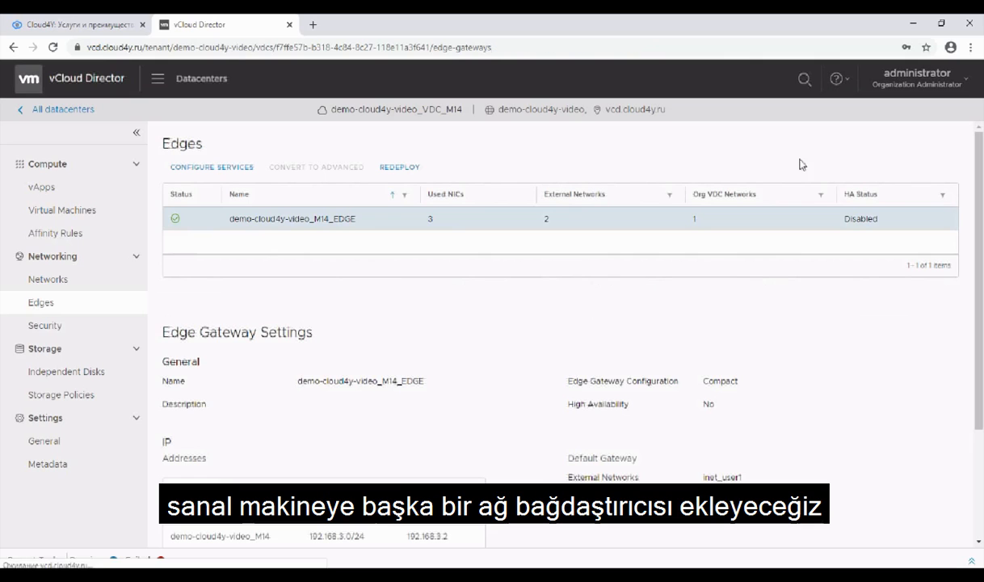
Step: Add a third NIC with the VMXNET3 adapter type to the hardware of virtual machine s-m14-app1
click(71, 212)
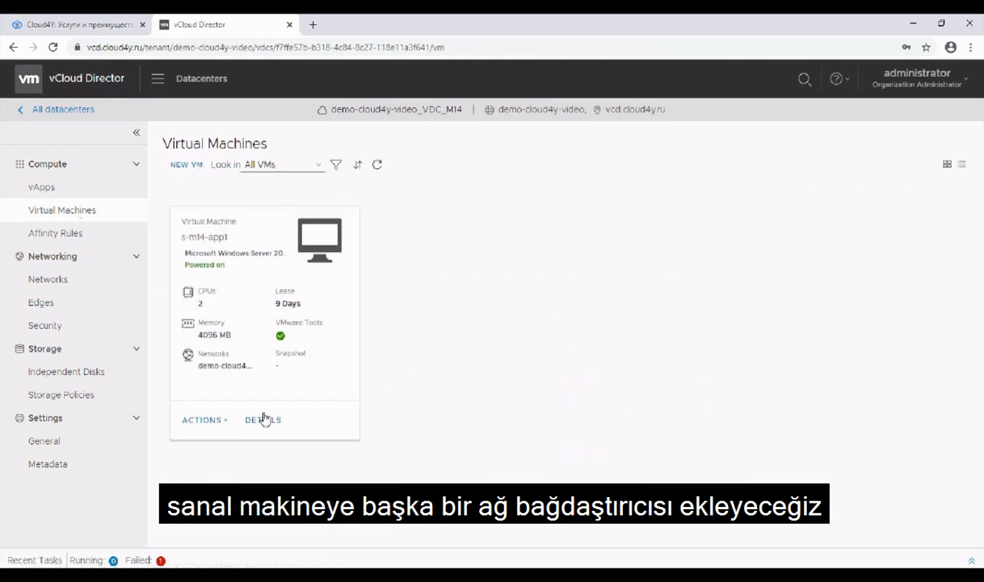
click(261, 420)
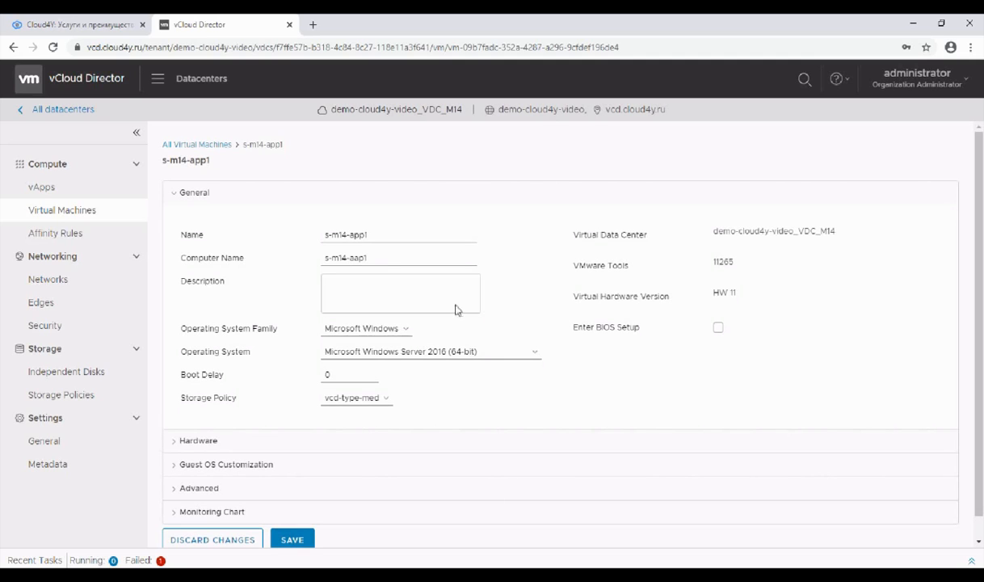
scroll(455, 309, down, 1)
click(253, 419)
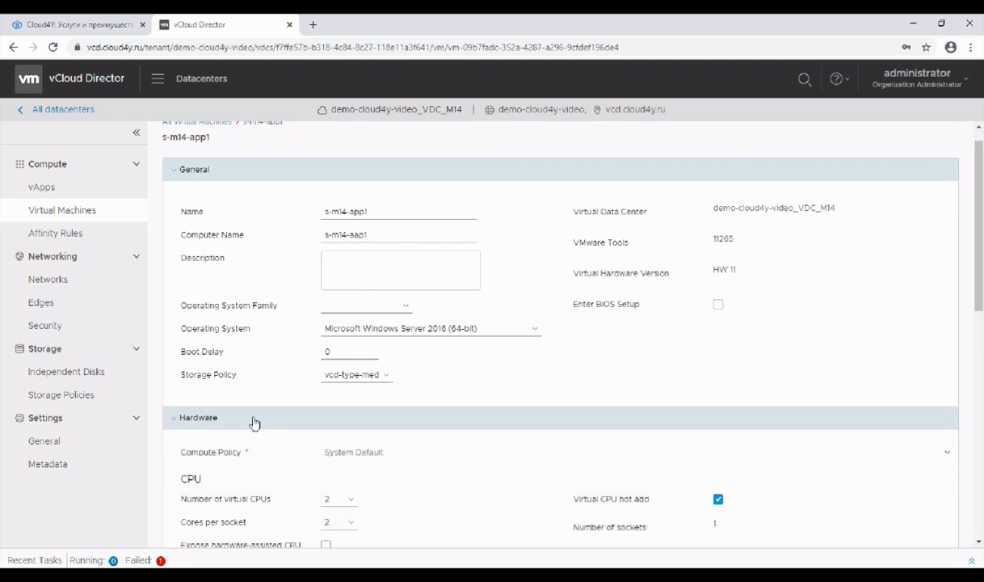
scroll(253, 404, down, 10)
click(201, 273)
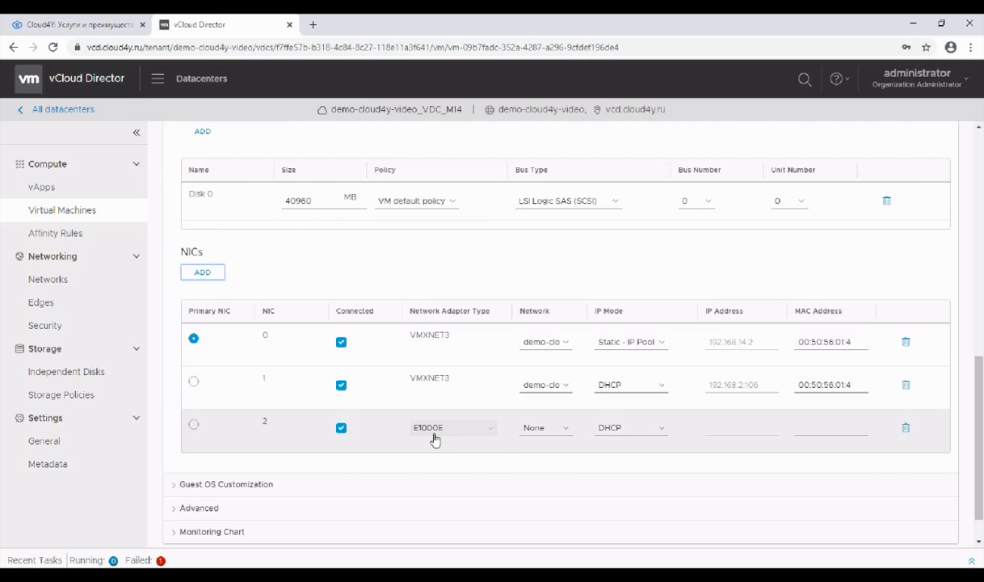
click(434, 439)
click(436, 442)
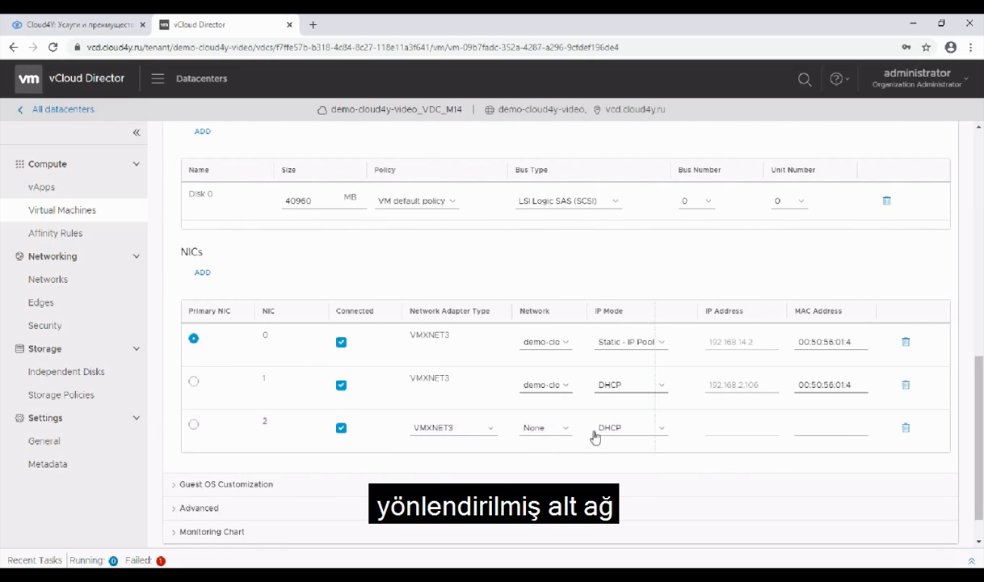
Step: Connect the third NIC of s-m14-app1 to the routed network demo-cloud4y-video-M14_LAN in DHCP mode and save the hardware changes
click(591, 436)
click(599, 465)
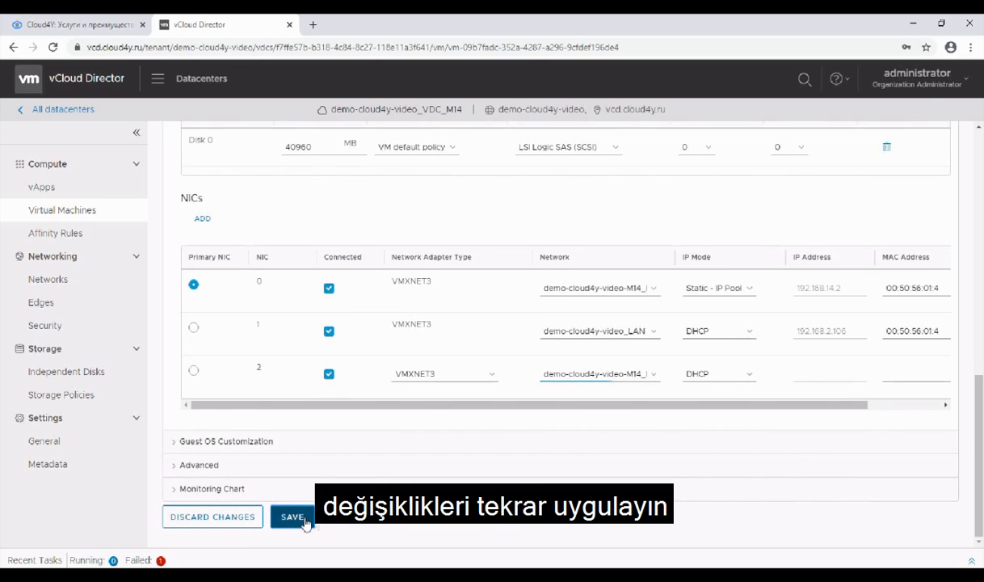
click(293, 519)
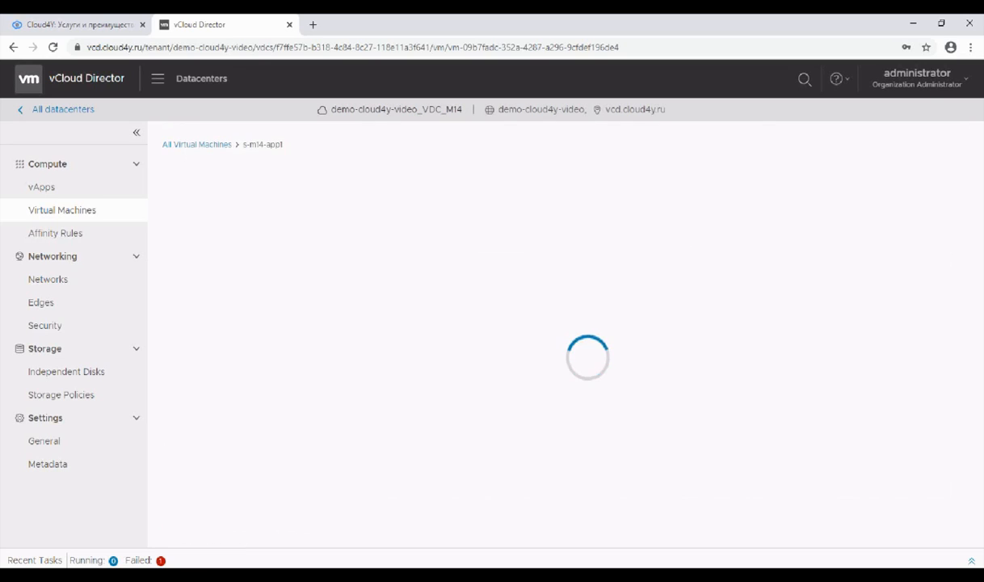
Step: Switch to the remote desktop of s-m14-app1 and run ipconfig again in PowerShell
mouse_move(565, 575)
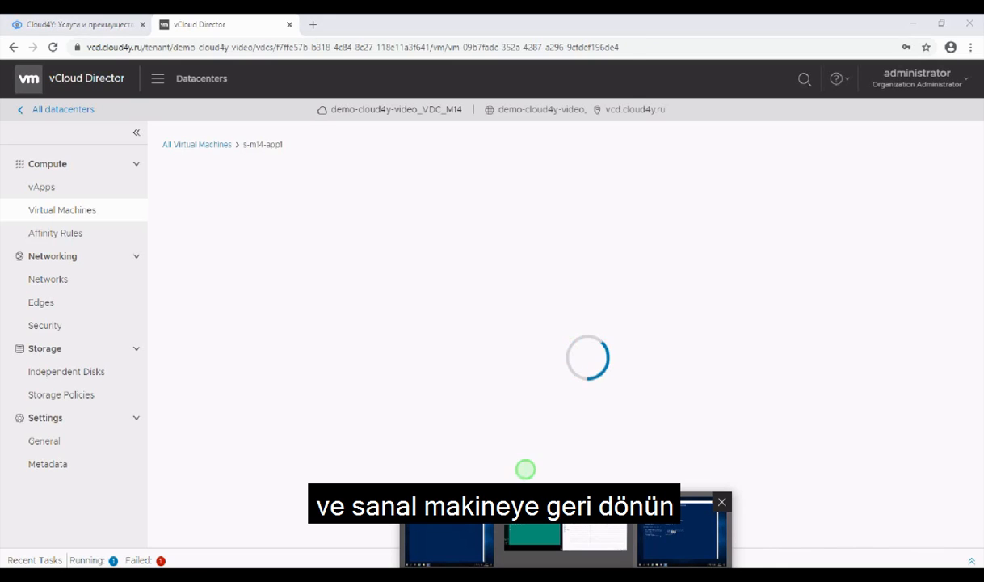
click(681, 530)
click(333, 378)
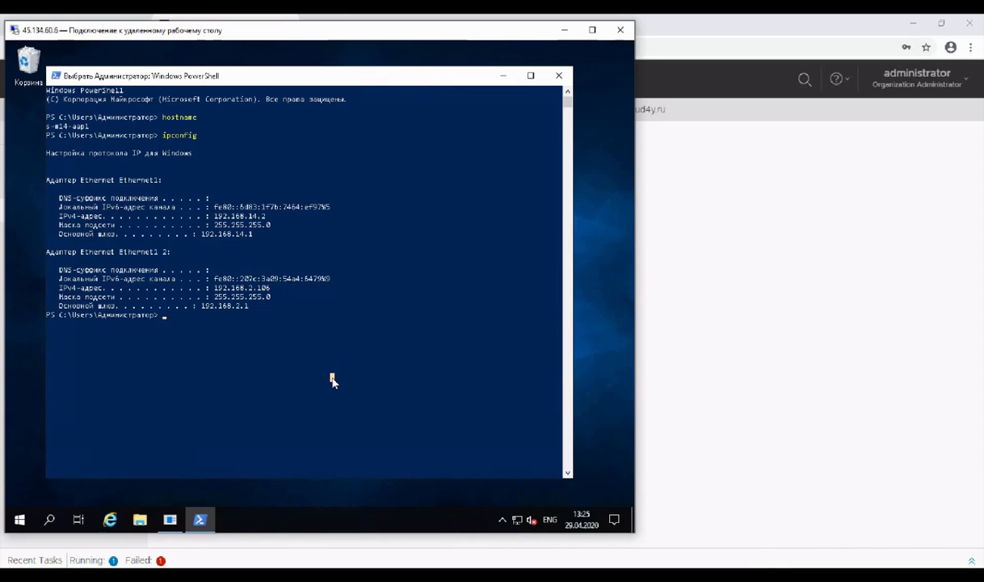
key(Up)
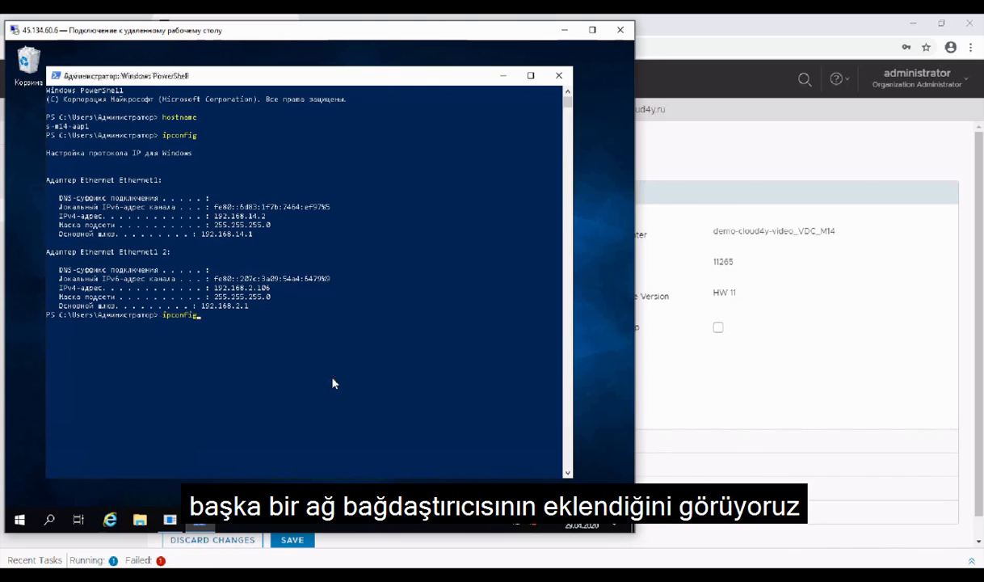
key(Return)
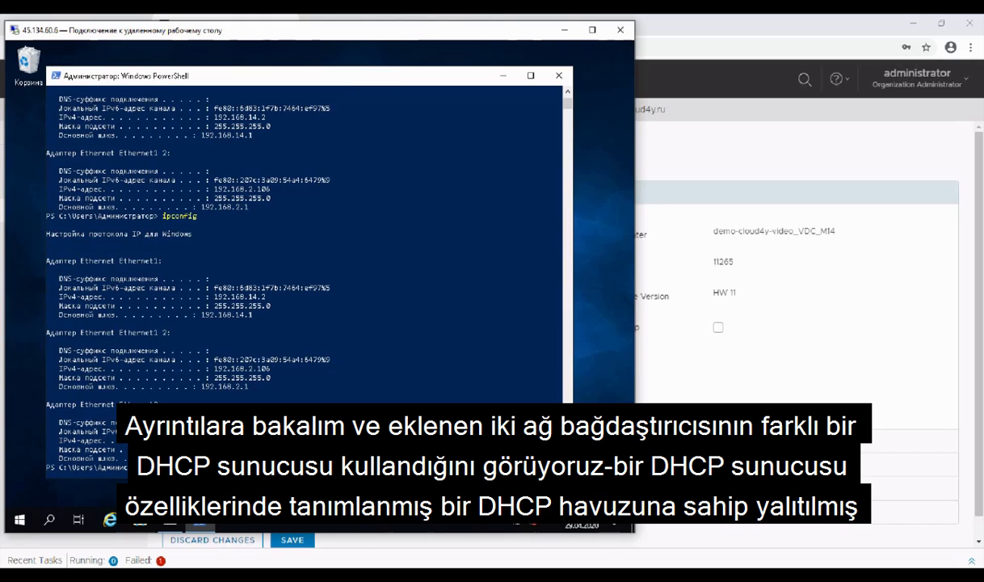
Step: Display the full IP configuration in PowerShell and highlight the default gateway and DHCP server lines of adapters Ethernet1 2 and Ethernet2
key(Return)
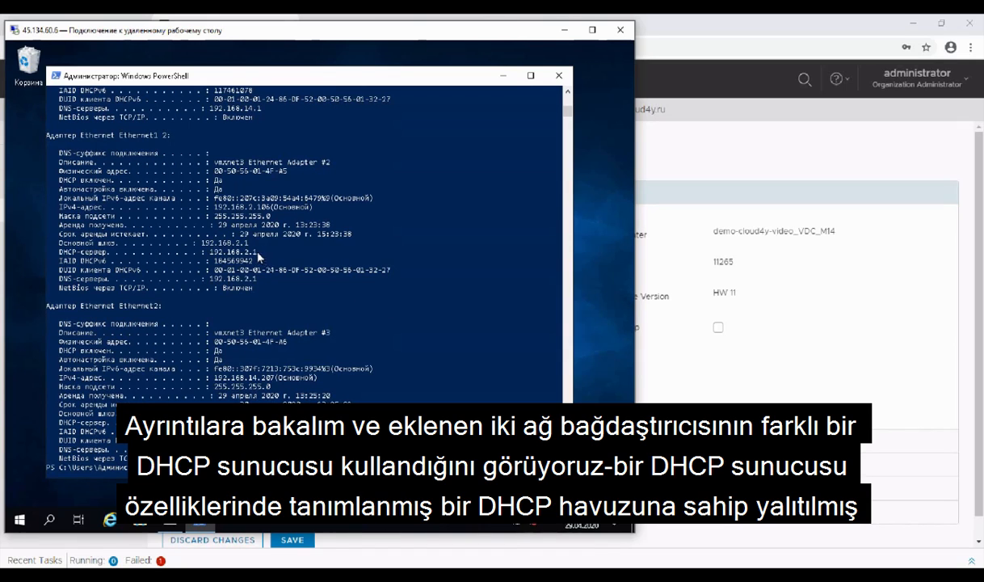
drag(263, 256, 52, 244)
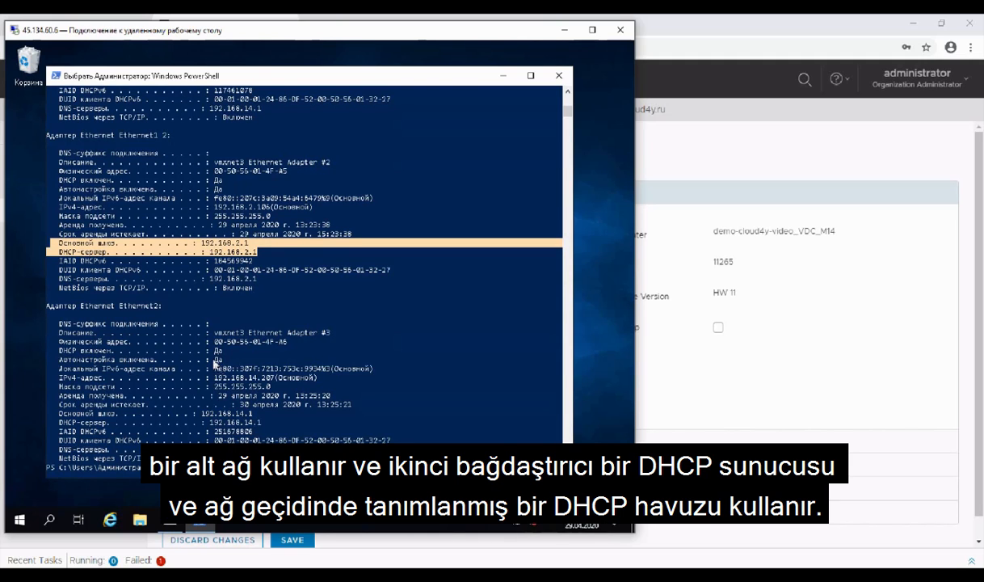
drag(273, 426, 49, 417)
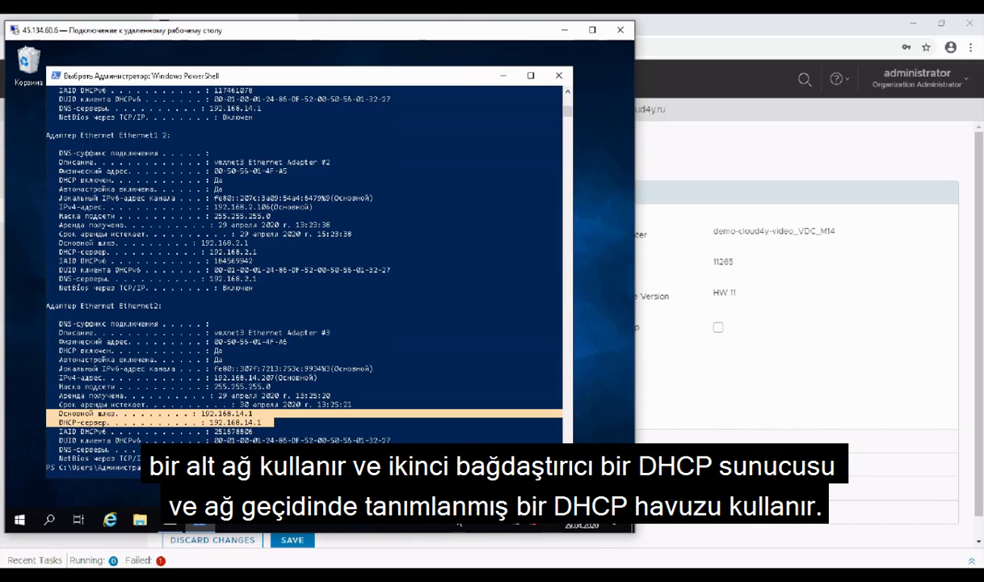
scroll(304, 243, down, 6)
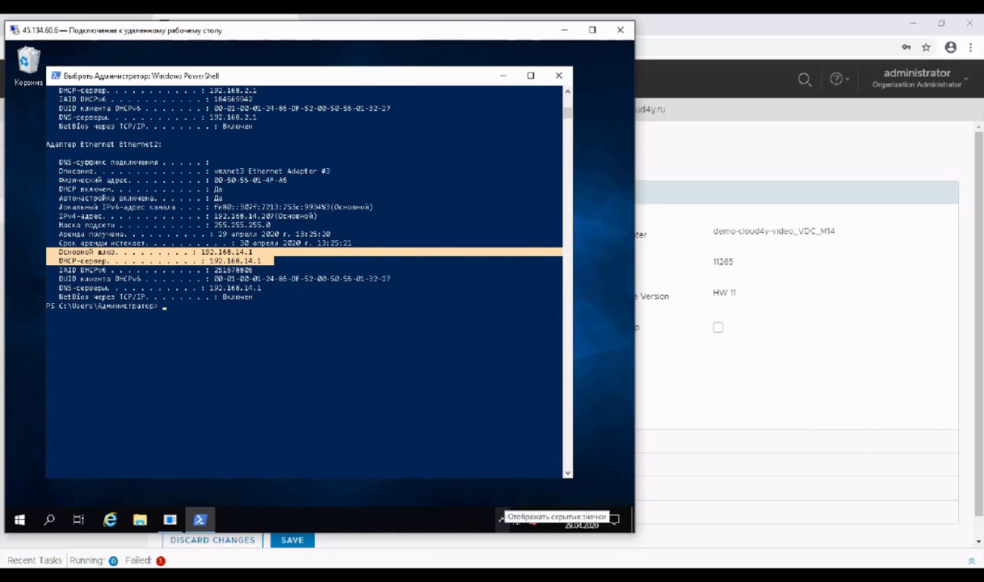
Step: Switch to the remote desktop of s-k41-aap2 and run hostname and ipconfig in its PowerShell
click(505, 574)
text(hostname)
key(Return)
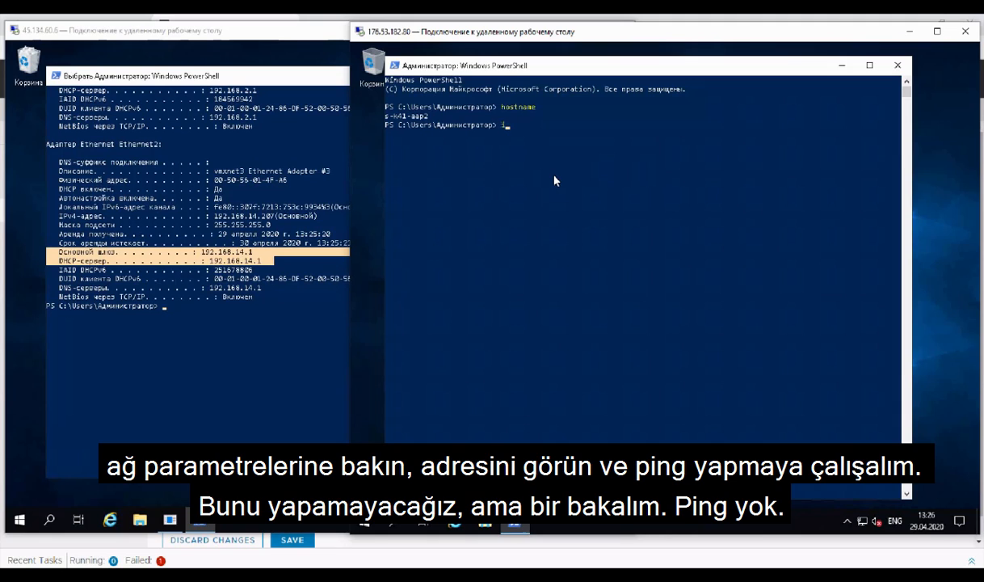
text(ipconfig)
key(Return)
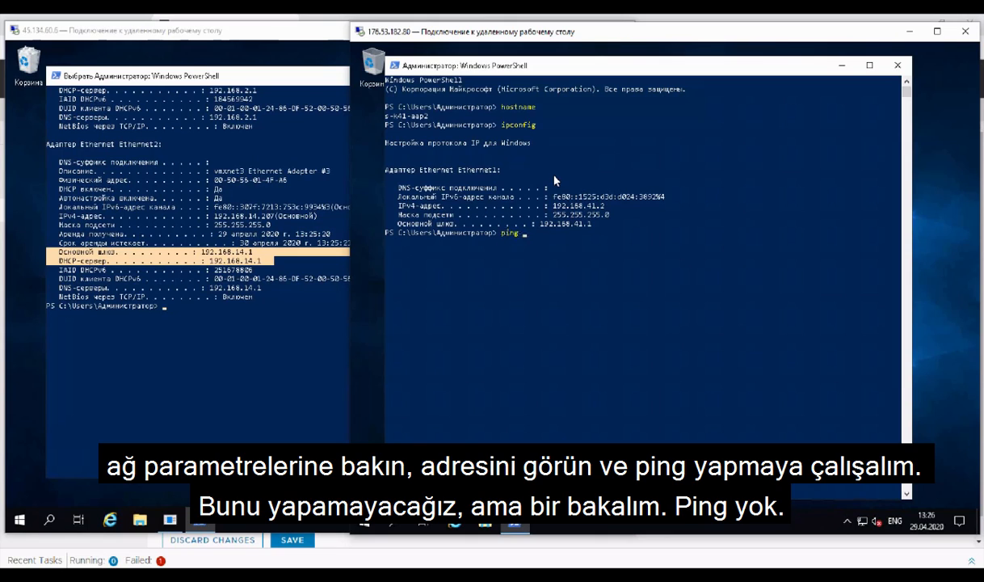
Step: Ping 192.168.14.2 from the PowerShell of s-k41-aap2
text(ping 192.168.14.2)
key(Return)
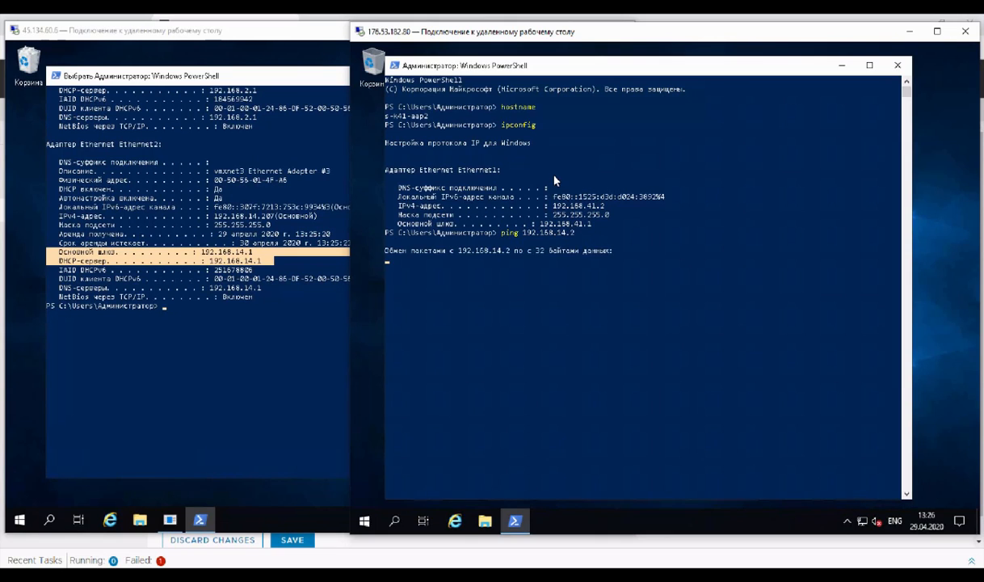
Step: Ping 192.168.41.2 from s-m14-app1, stop that ping, and go back to the s-k41-aap2 window to check its ping
click(259, 334)
text(ping 192.168.41.2)
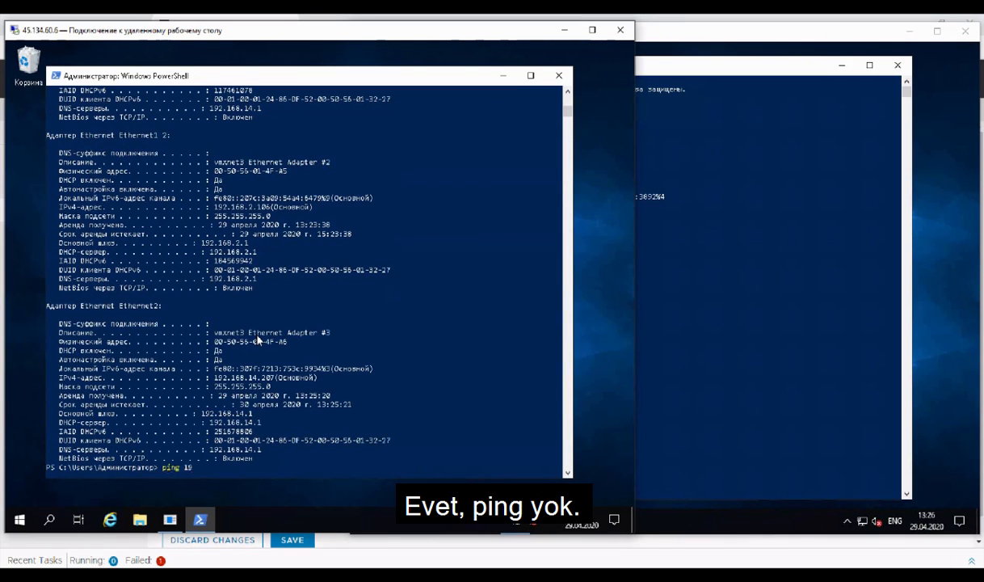
key(Return)
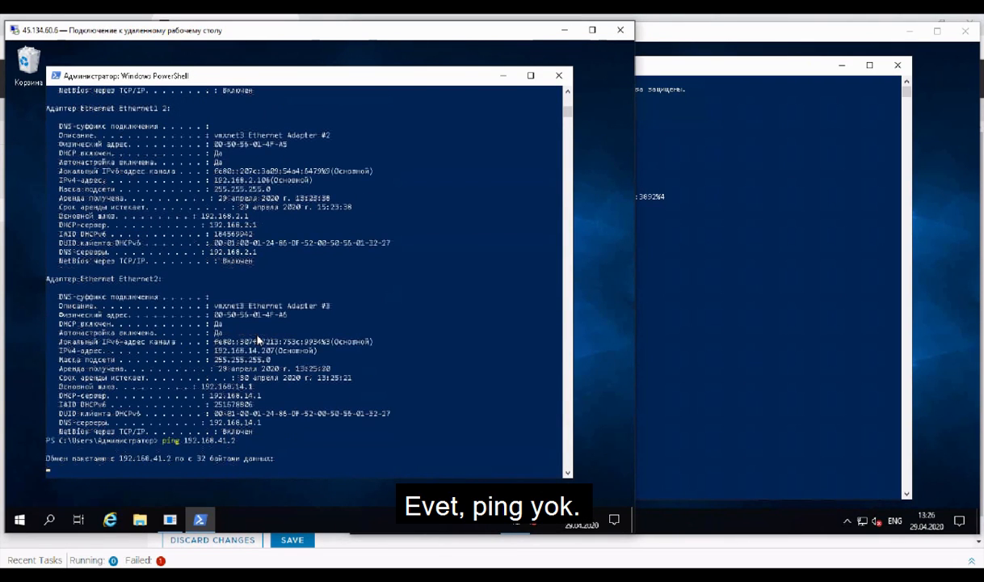
click(678, 307)
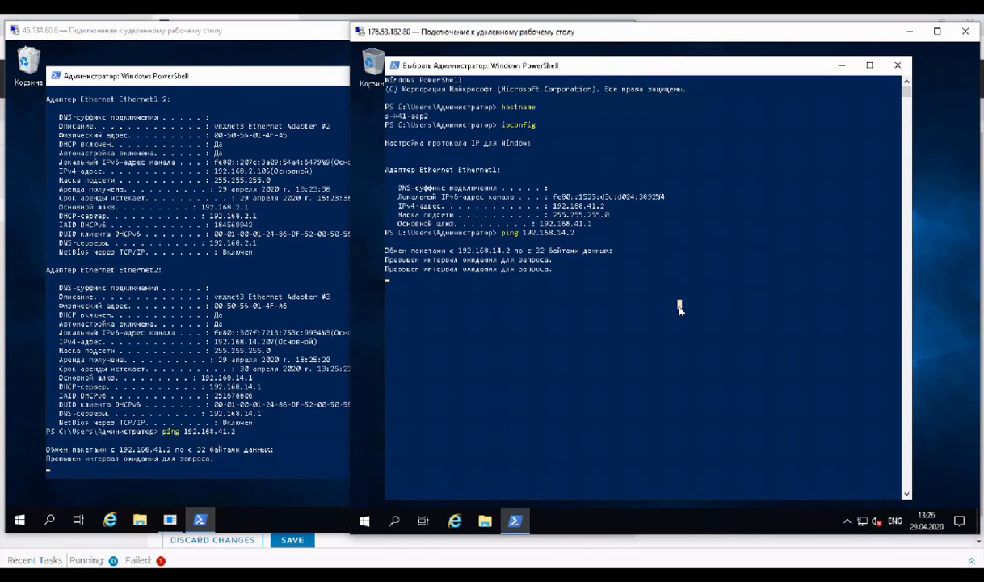
click(323, 343)
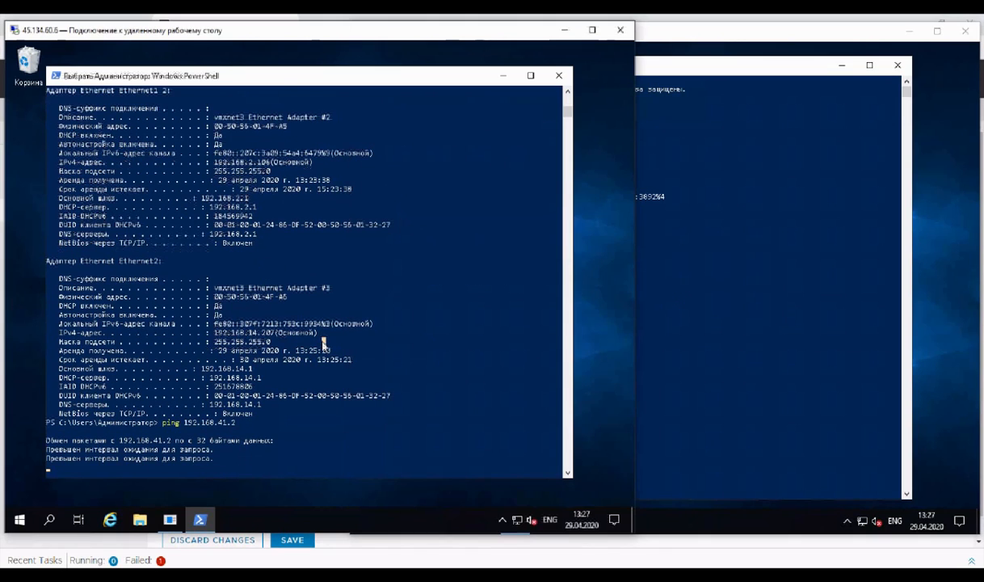
key(ctrl+c)
key(ctrl+c)
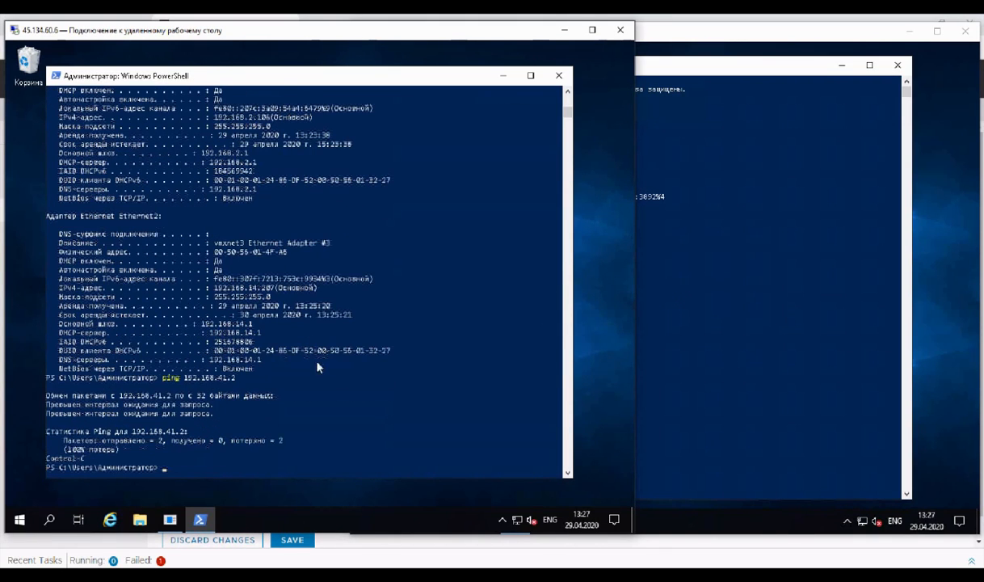
click(671, 358)
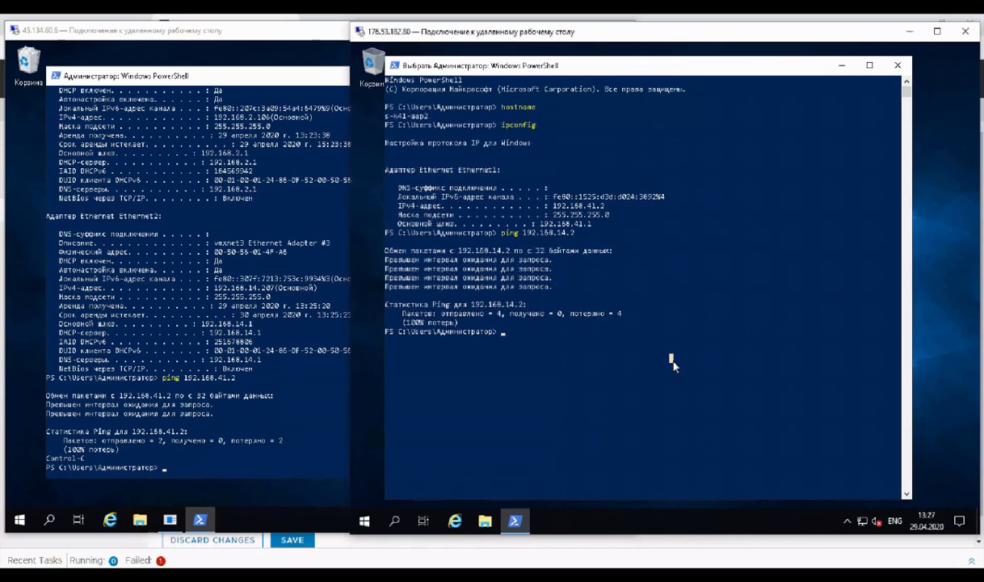
Step: Return to vCloud Director, open the settings of edge gateway demo-cloud4y-video_M14_EDGE and highlight its IP address in external network demo-cloud4y-video_M14
click(456, 560)
click(64, 281)
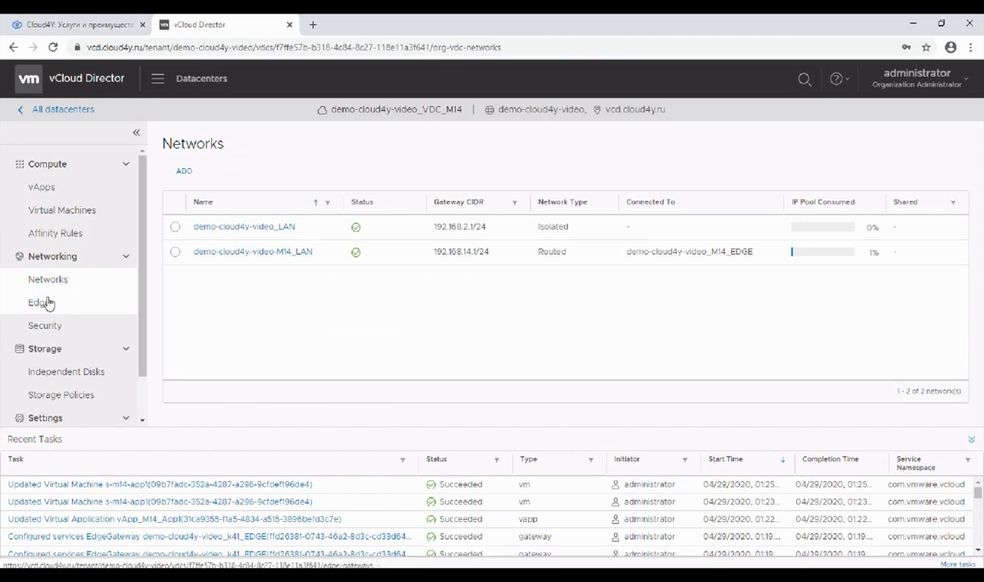
click(43, 304)
click(270, 219)
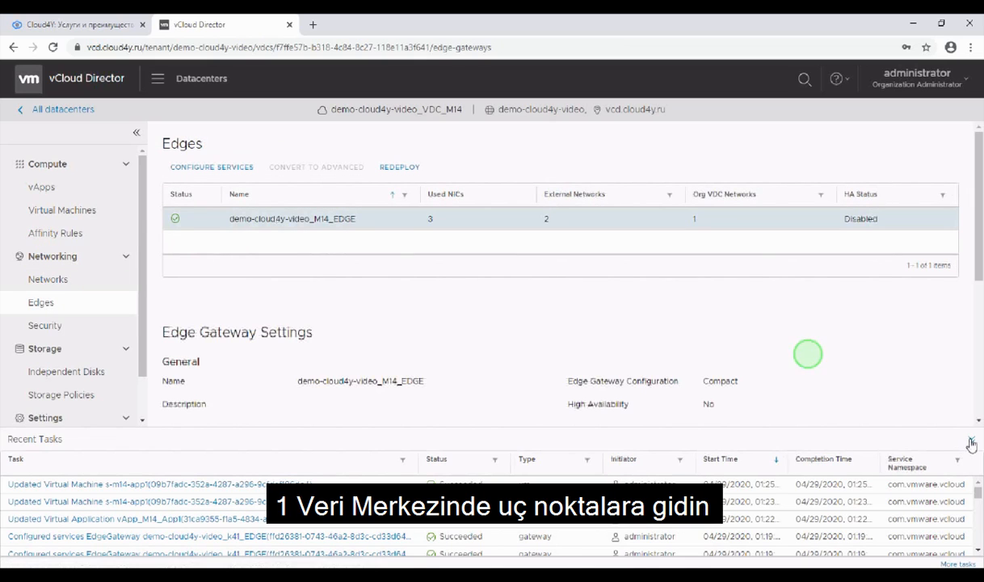
scroll(425, 381, down, 3)
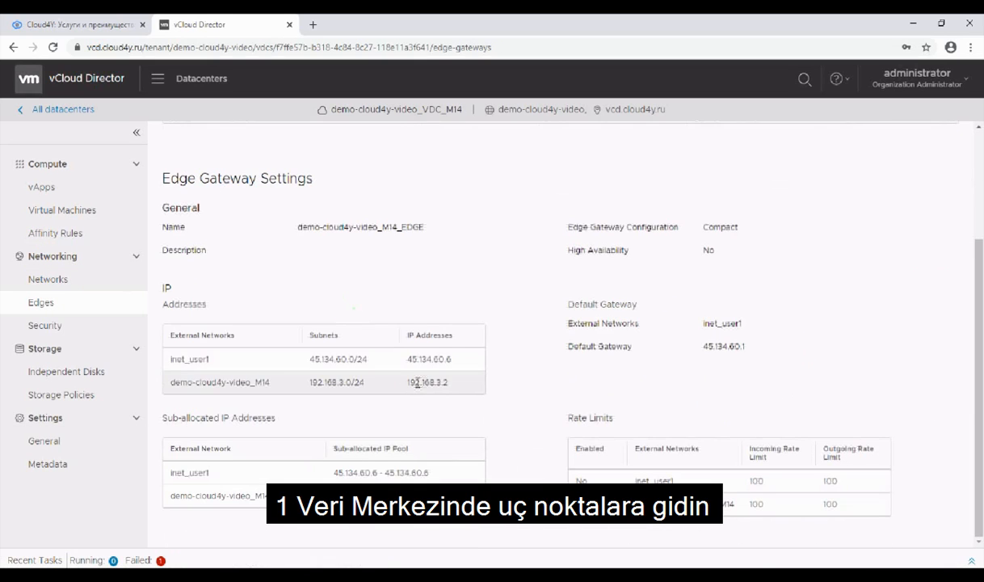
drag(404, 382, 450, 382)
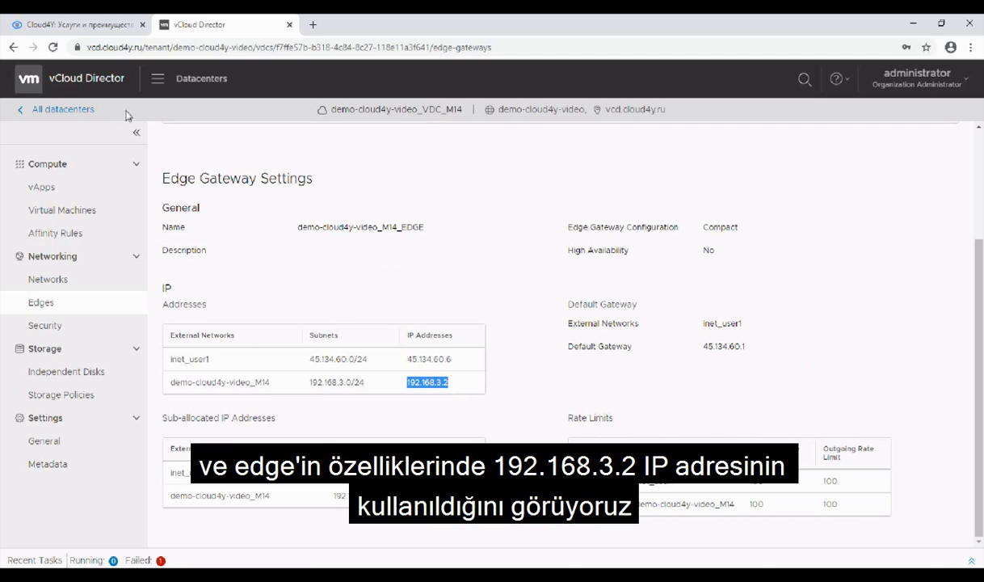
Step: Switch to the network diagram in Paint and draw a gold rectangle of about 131 × 60 px around the 192.168.3.0/24 label
click(63, 110)
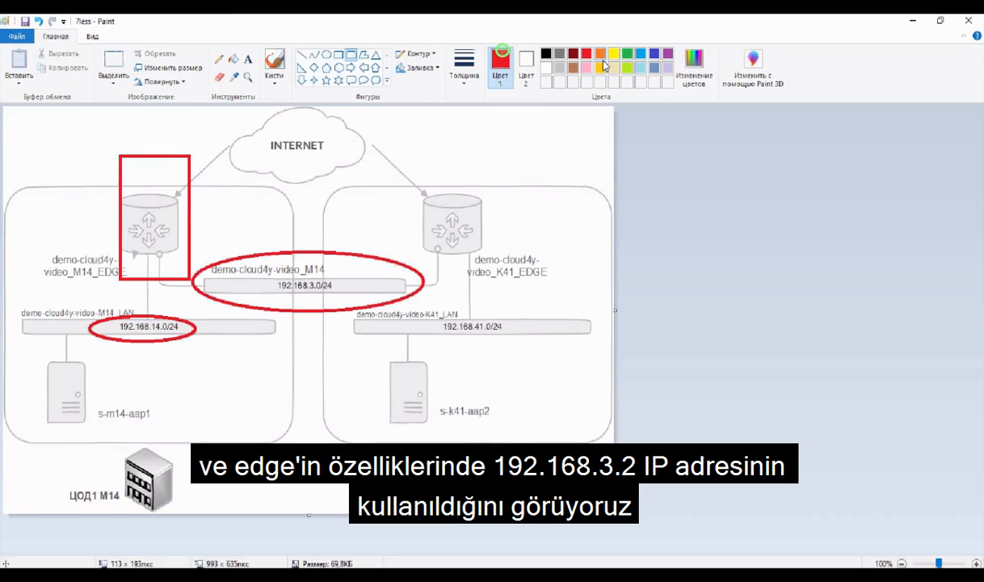
click(602, 64)
drag(264, 266, 343, 303)
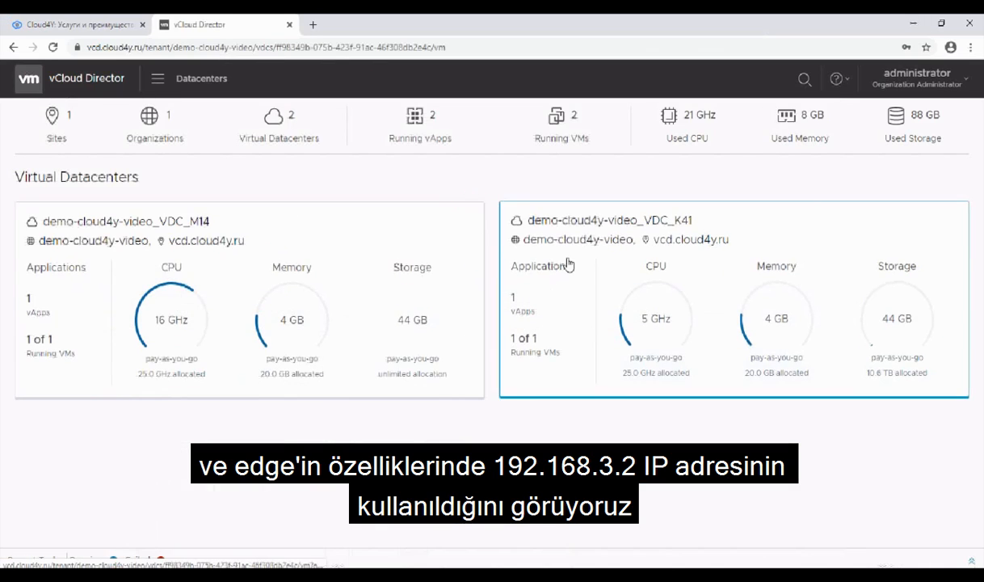
Step: Return to vCloud Director and examine the external network IP address of edge gateway demo-cloud4y-video_k41_EDGE in the K41 datacenter
click(569, 261)
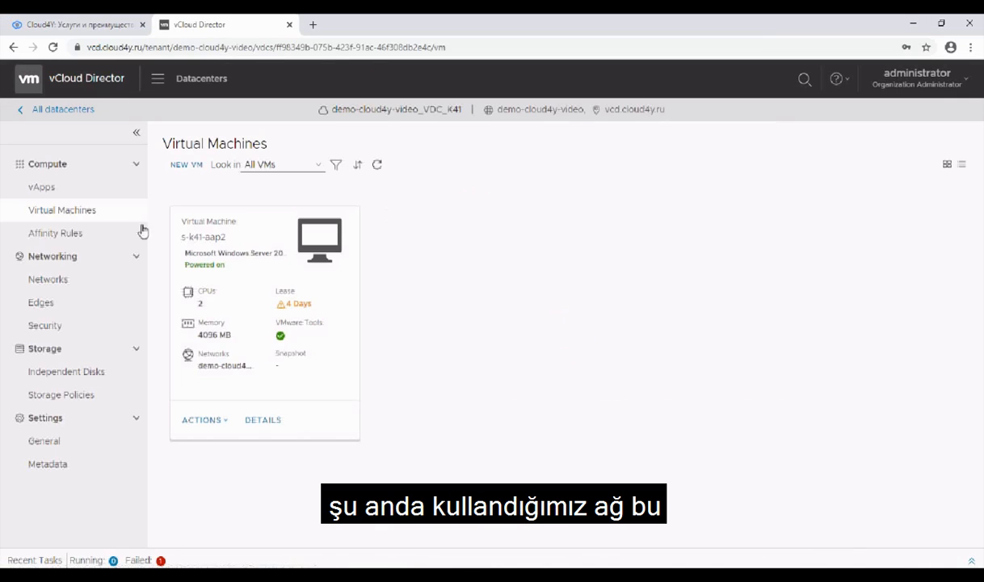
click(60, 300)
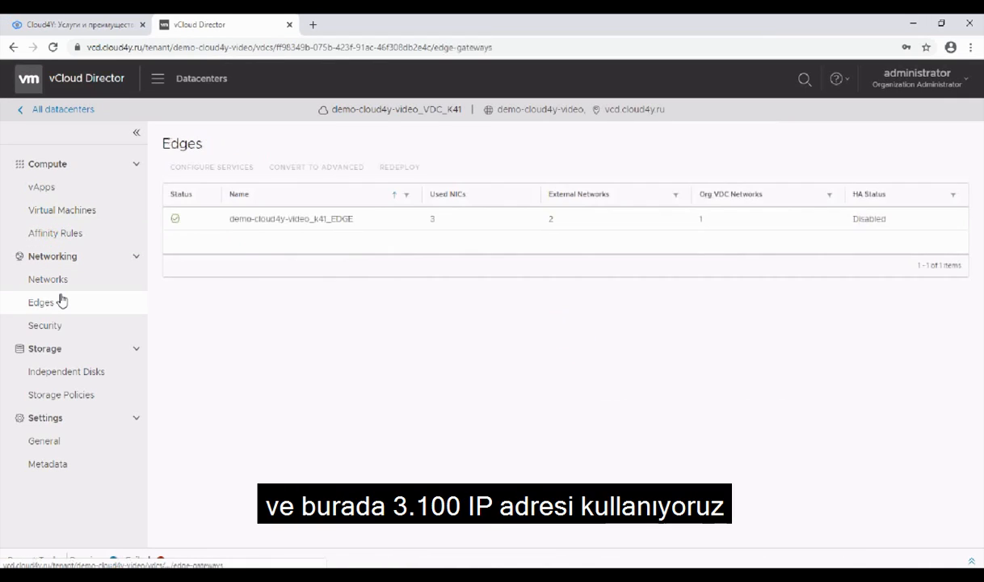
click(278, 217)
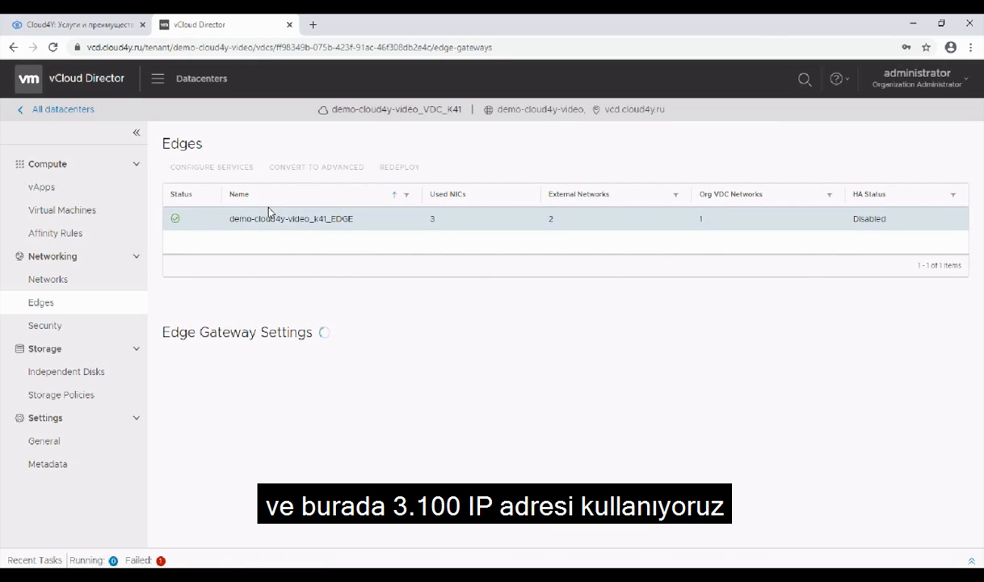
scroll(382, 404, down, 1)
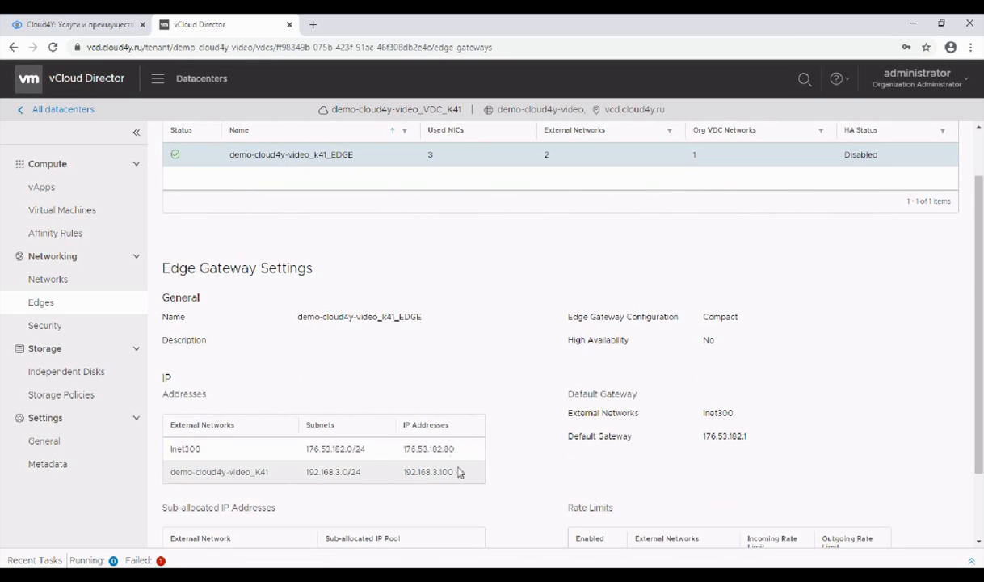
drag(458, 472, 439, 472)
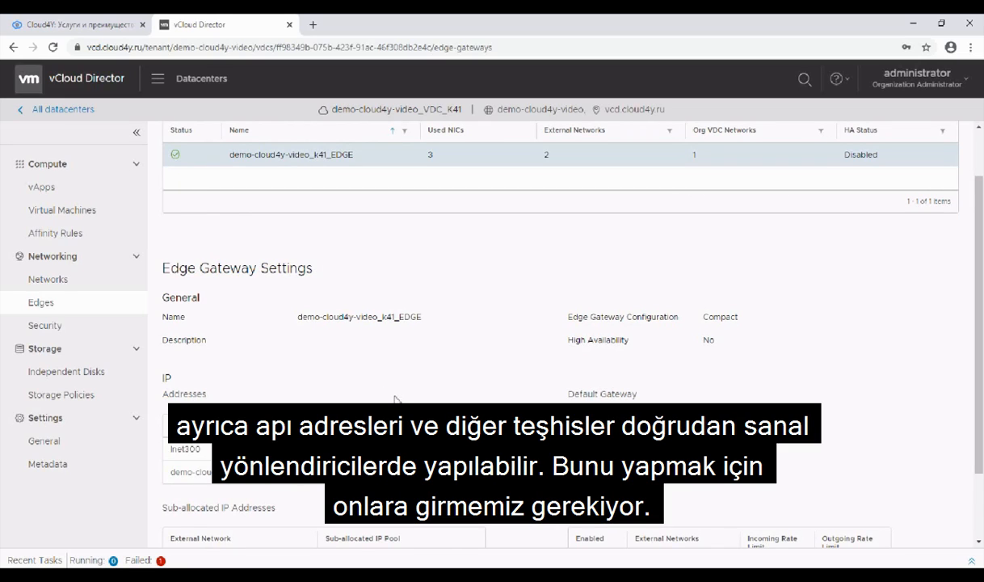
Step: Open the Cloud4Y knowledge base article on diagnosing network connections on the EDGE virtual router, part 1, and read its SSH access instructions
click(100, 25)
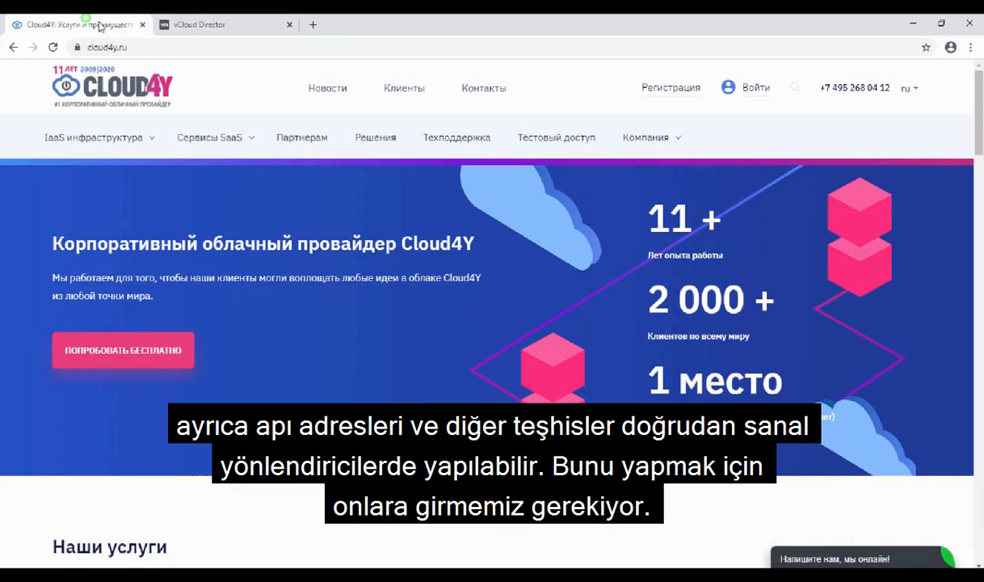
click(756, 88)
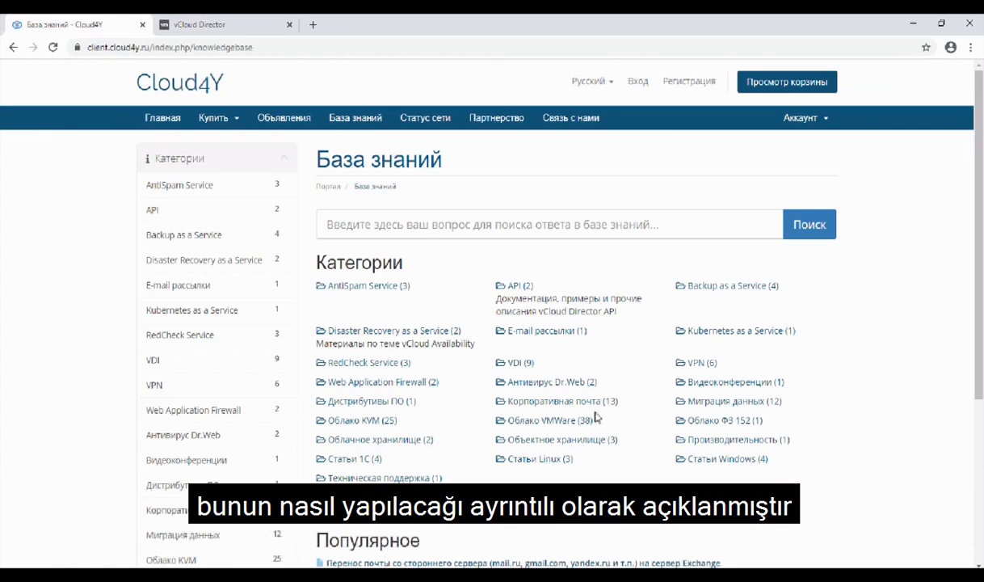
click(581, 427)
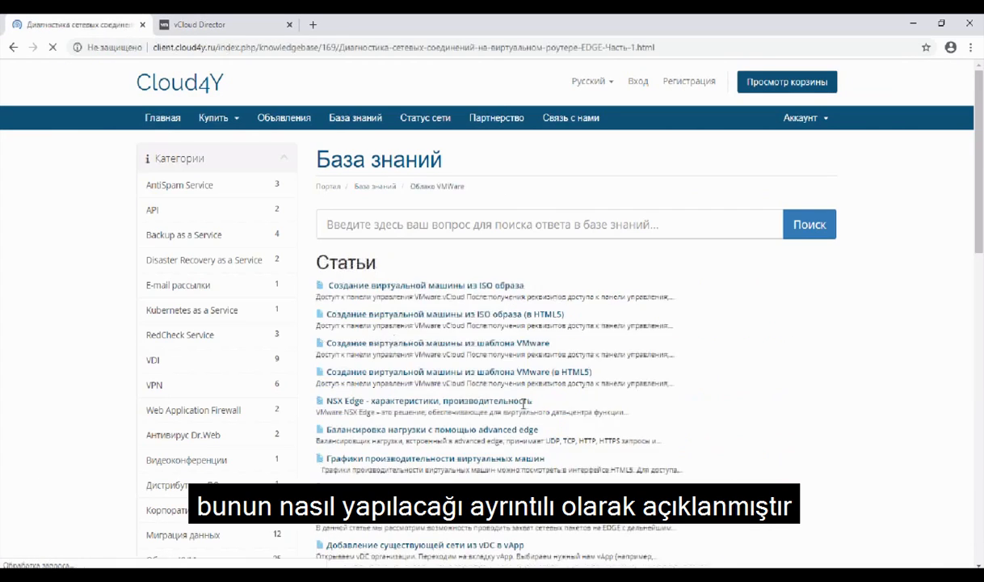
scroll(518, 383, down, 3)
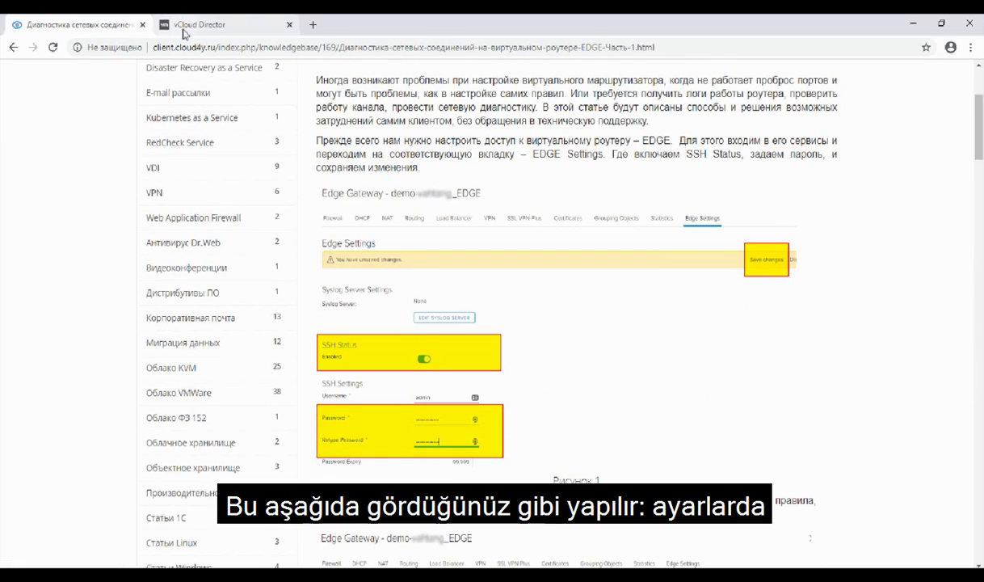
Step: Return to vCloud Director, open the services of edge gateway demo-cloud4y-video_k41_EDGE and view its SSH settings and routing configuration
click(202, 24)
click(270, 154)
click(248, 218)
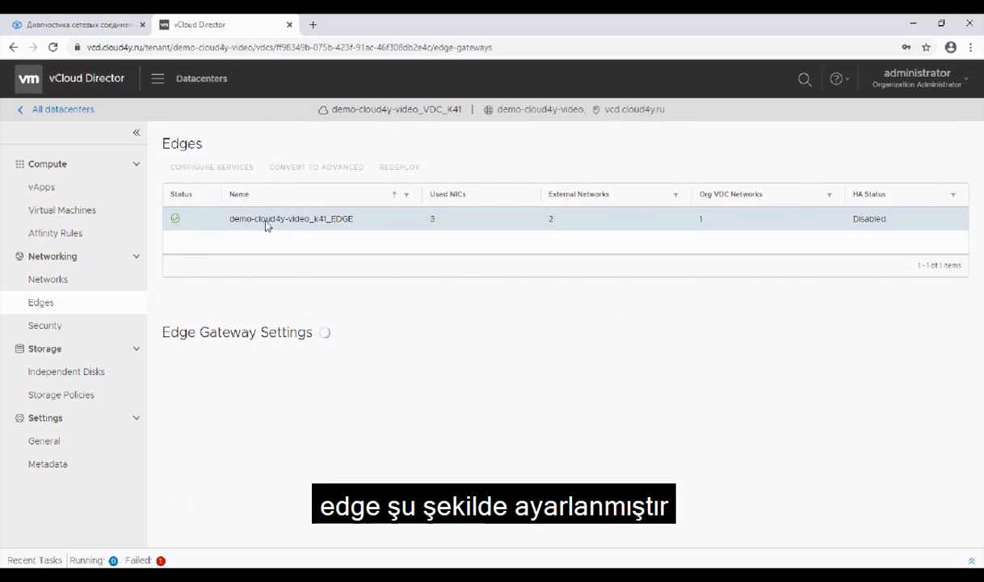
click(230, 173)
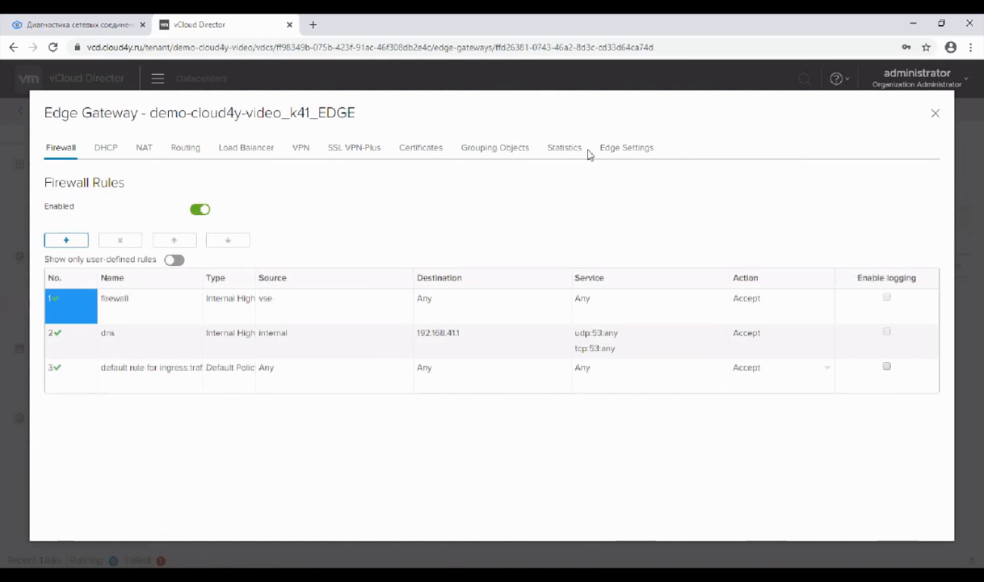
click(626, 149)
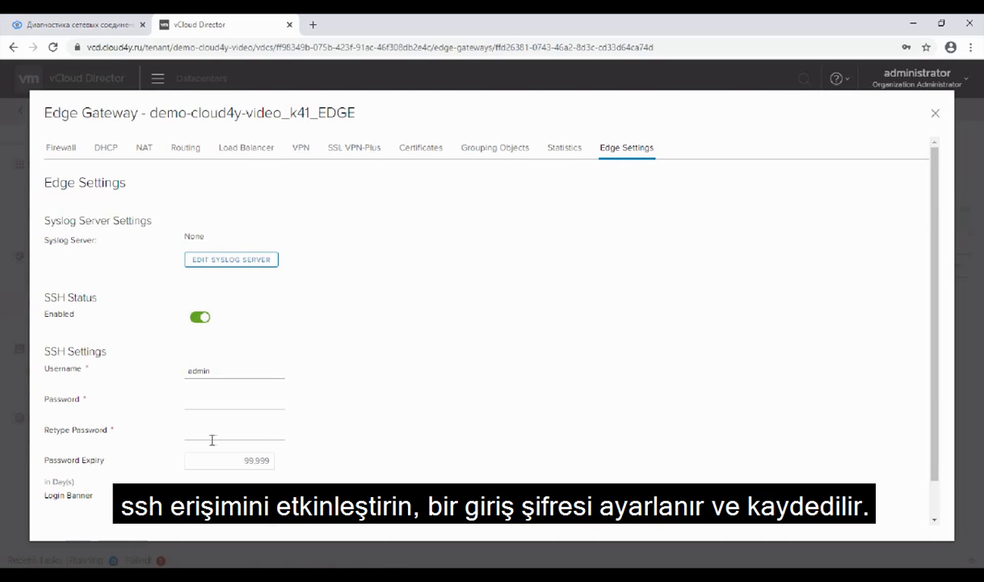
click(185, 150)
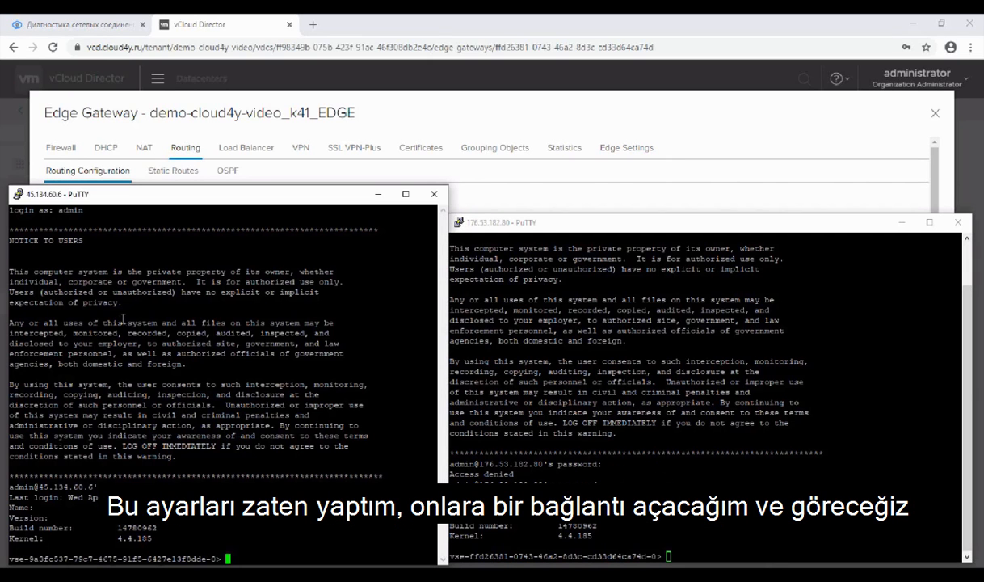
Step: Switch to PuTTY, align the two router sessions side by side and run show interface in the 45.134.60.6 session, exiting its output at the end
drag(614, 216, 517, 186)
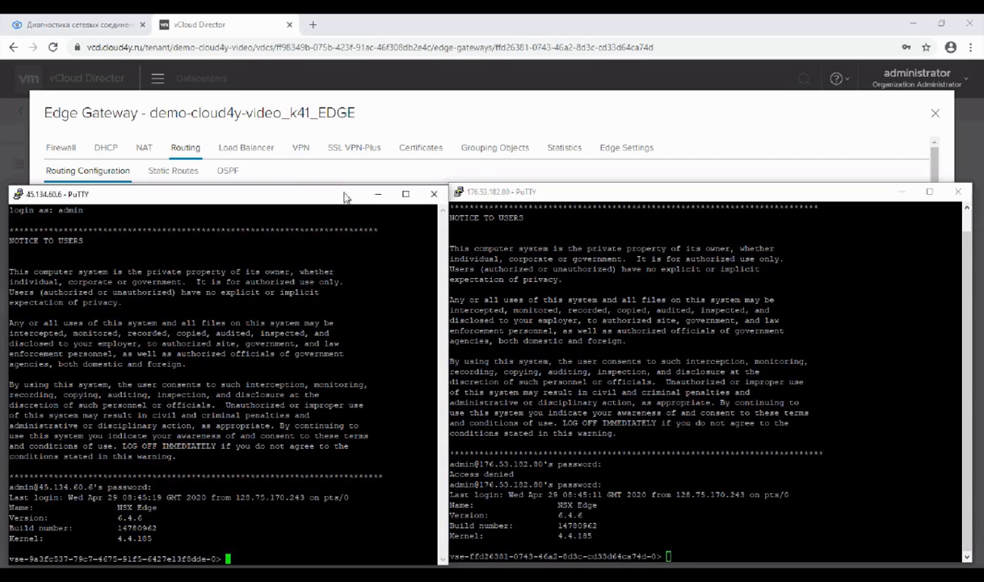
text(how )
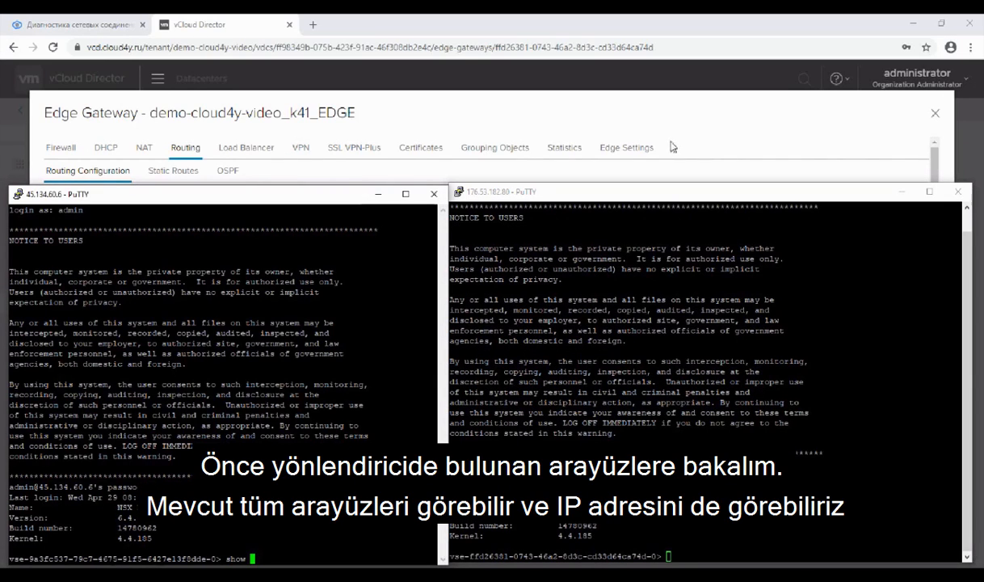
text(interface)
key(Return)
key(q)
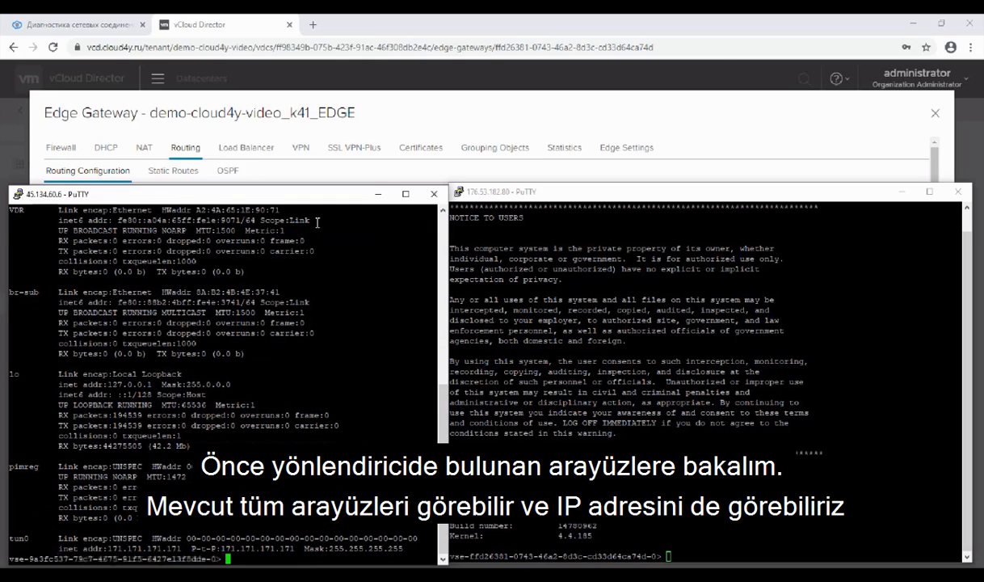
Step: List the IP addresses assigned on the 45.134.60.6 router and highlight the address of interface vNic_2
text(show ip address)
key(Return)
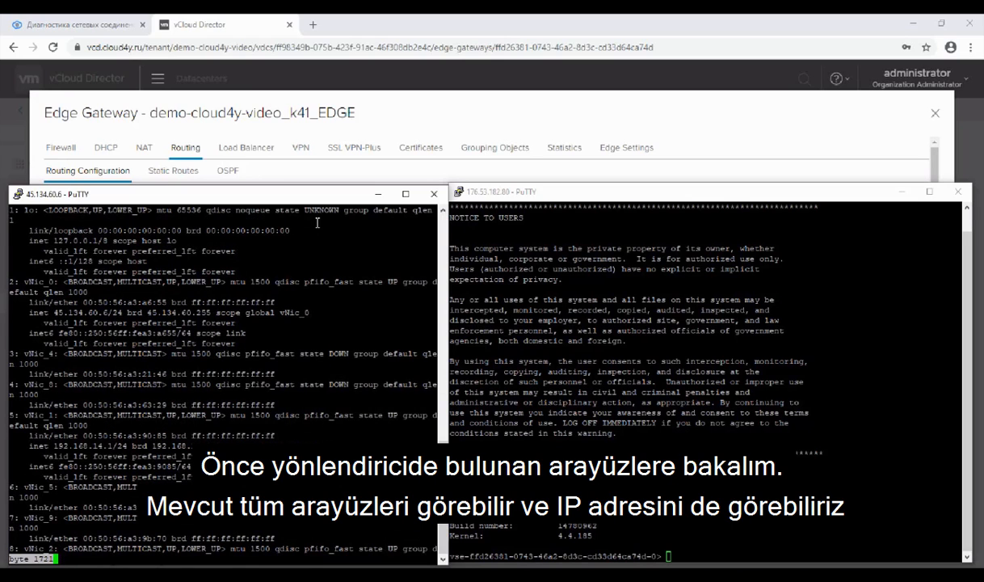
key(space)
drag(106, 230, 54, 228)
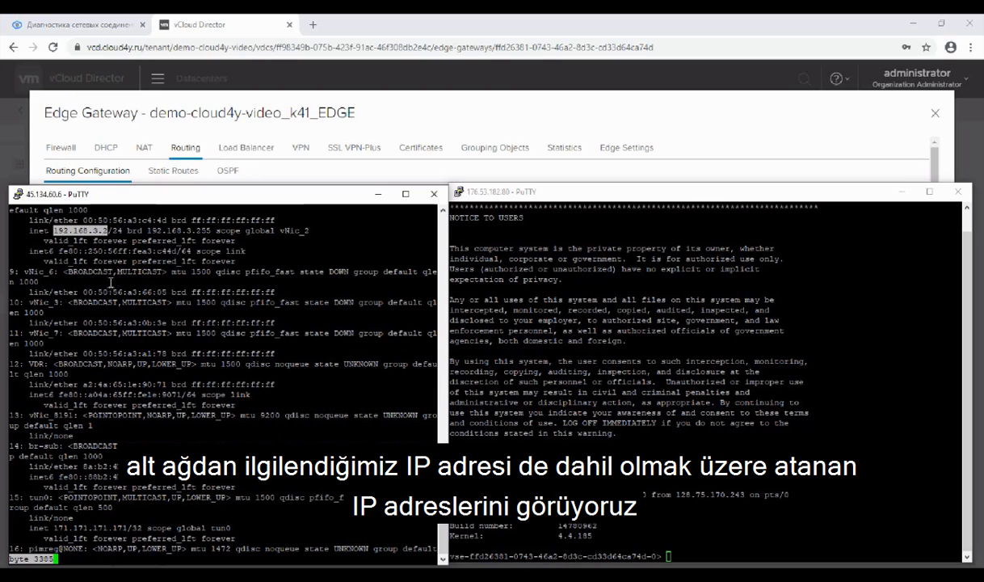
Step: List the interface addresses in the 176.53.182.80 router session and highlight the address of vNic_2
click(604, 197)
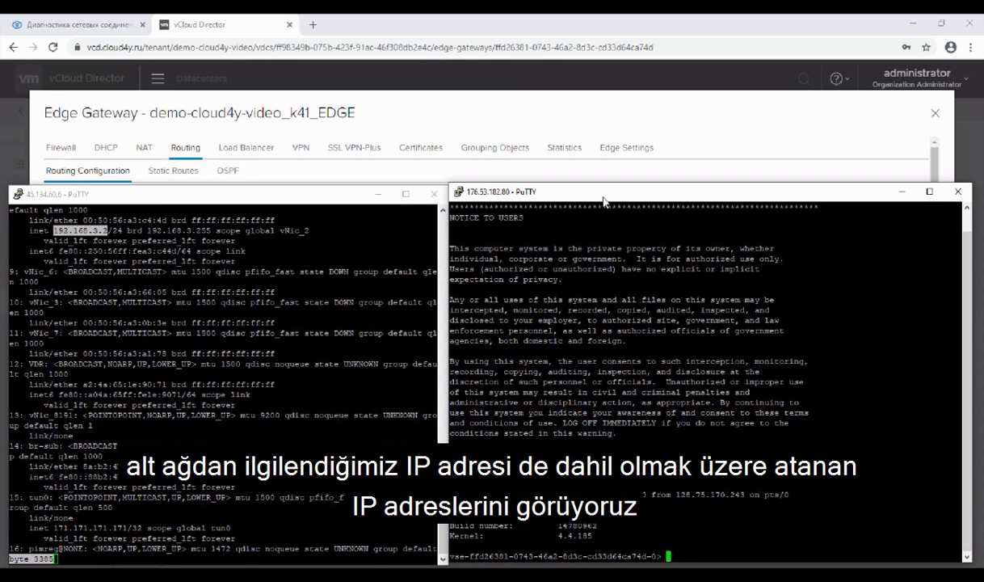
text(sh int)
key(Return)
drag(495, 494, 559, 494)
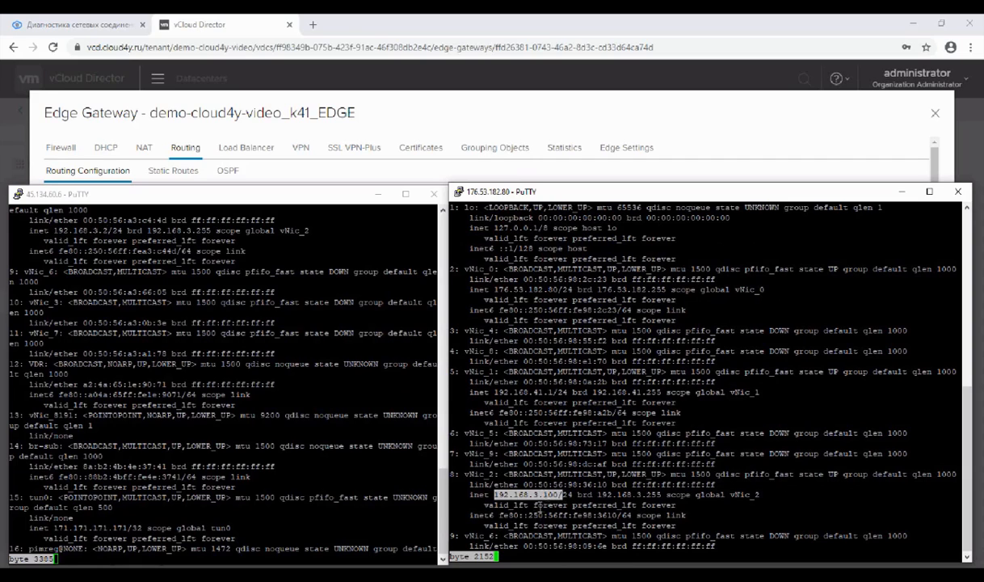
Step: Back in vCloud Director, start a new static route on demo-cloud4y-video_k41_EDGE with network 192.168.14.0/24
click(185, 154)
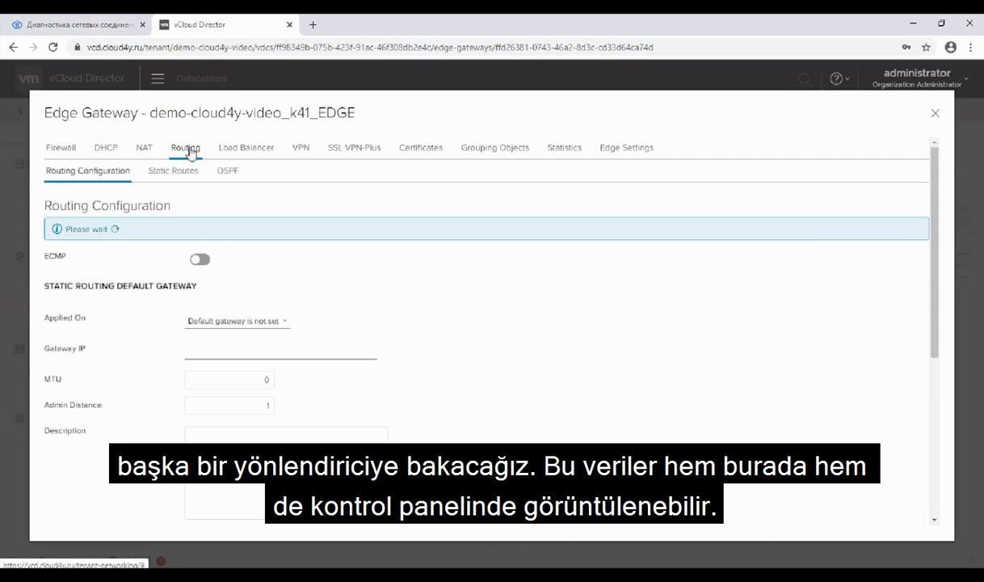
click(173, 170)
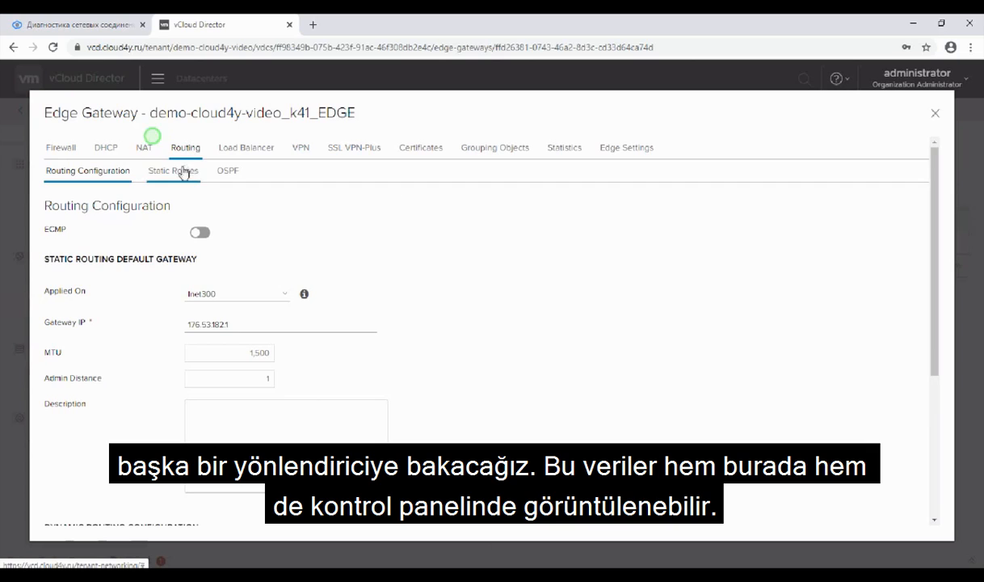
click(72, 226)
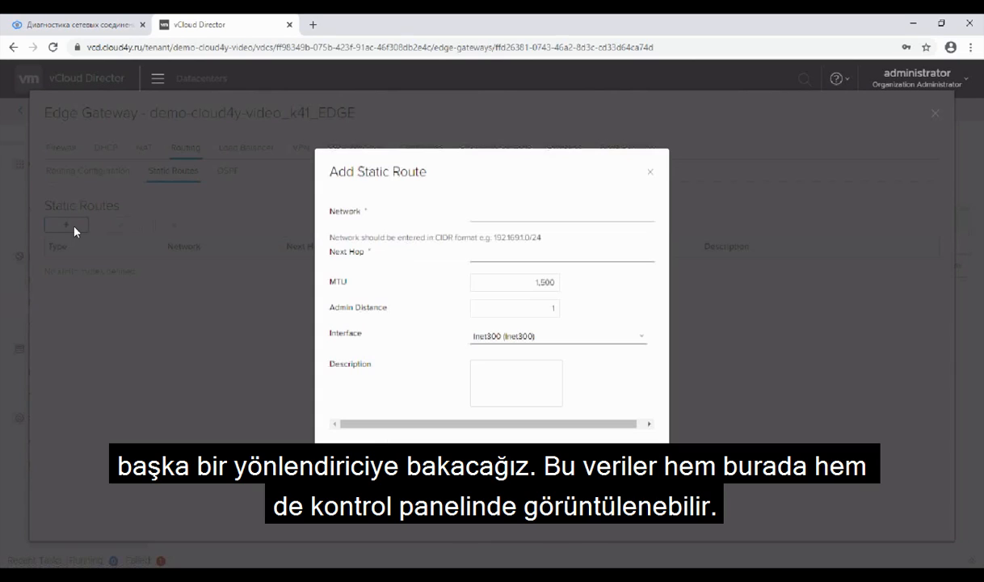
click(539, 219)
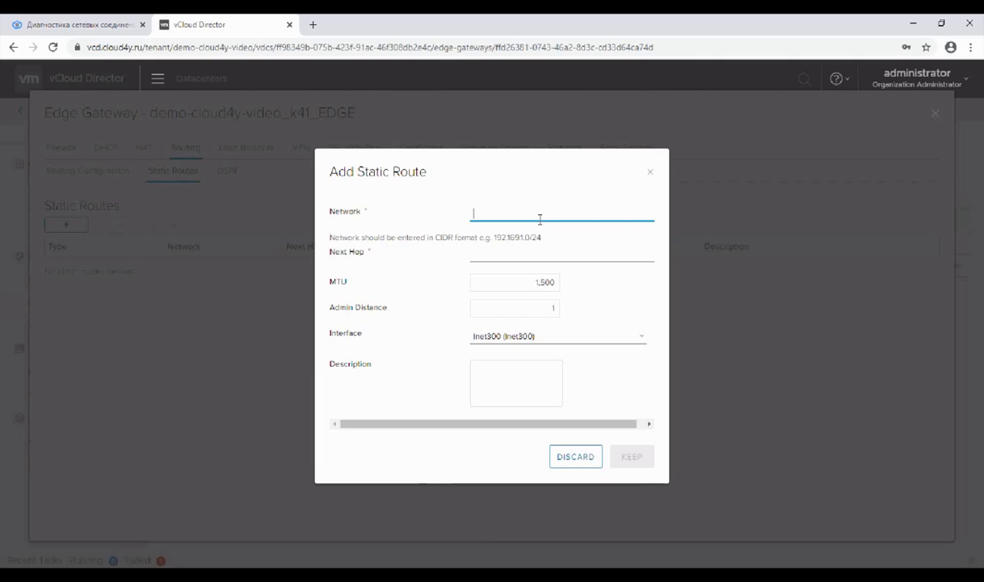
text(192)
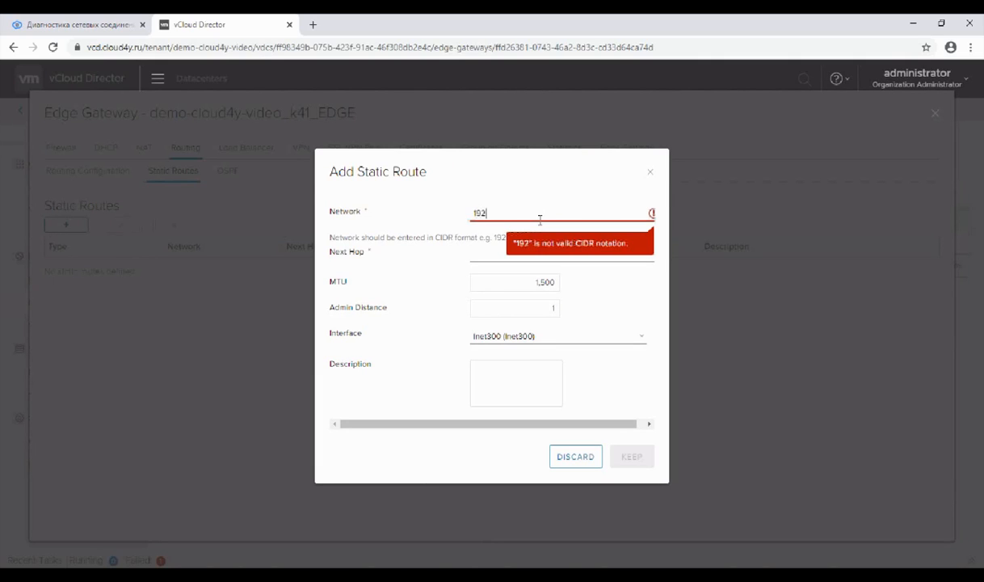
text(.168)
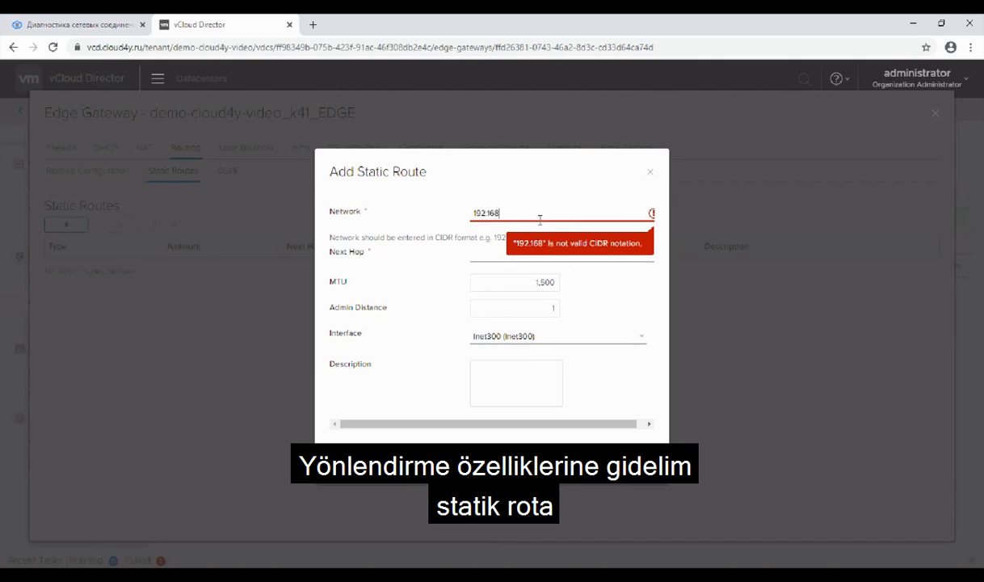
text(.14.0)
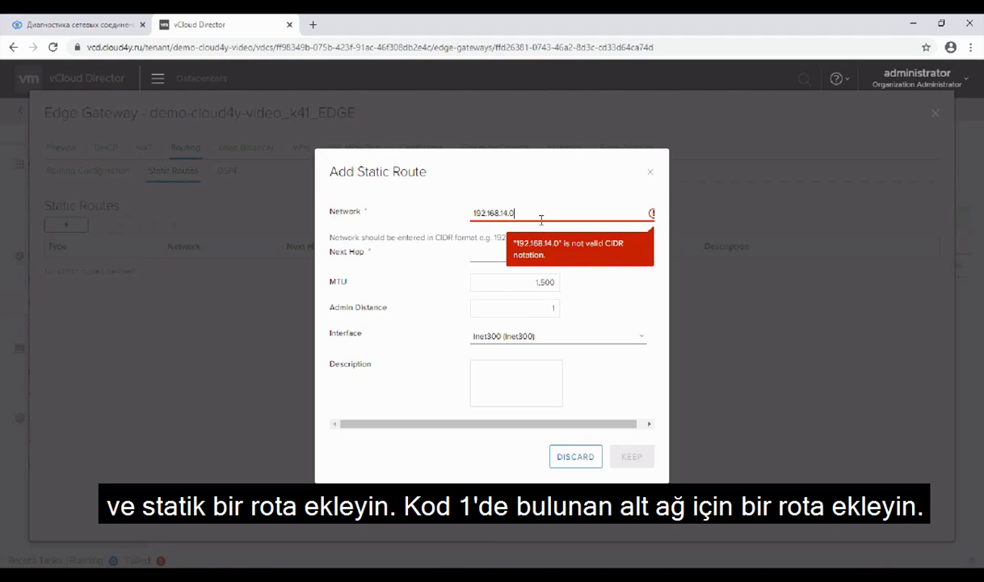
text(/24)
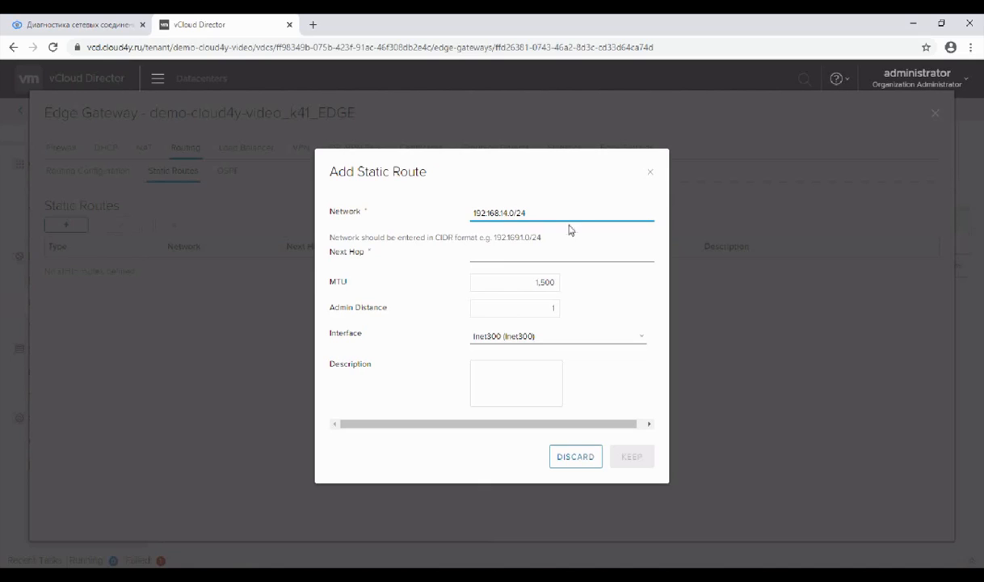
Step: Set the static route's next hop to 192.168.3.2 and check the router addresses in the PuTTY sessions
click(561, 255)
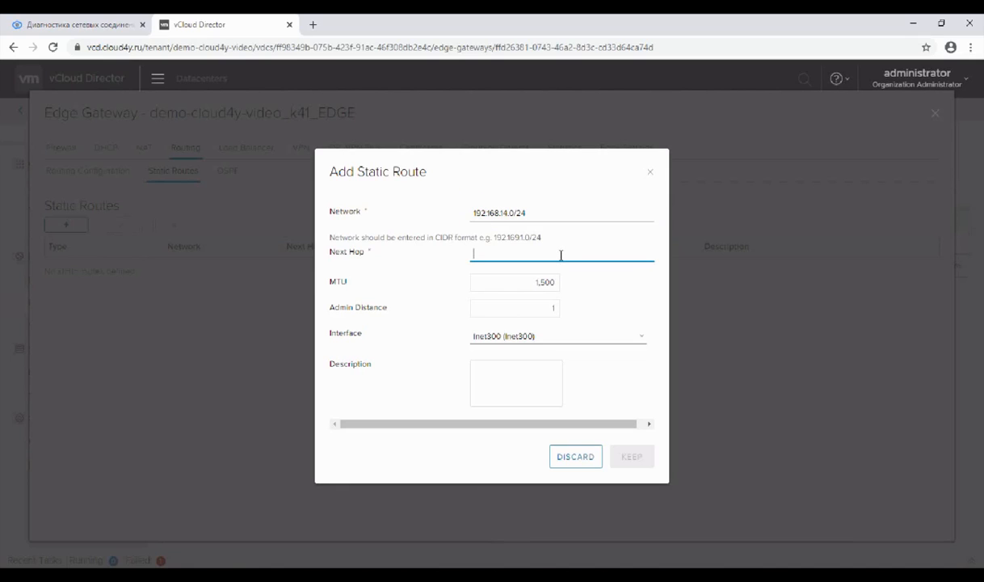
text(192.168)
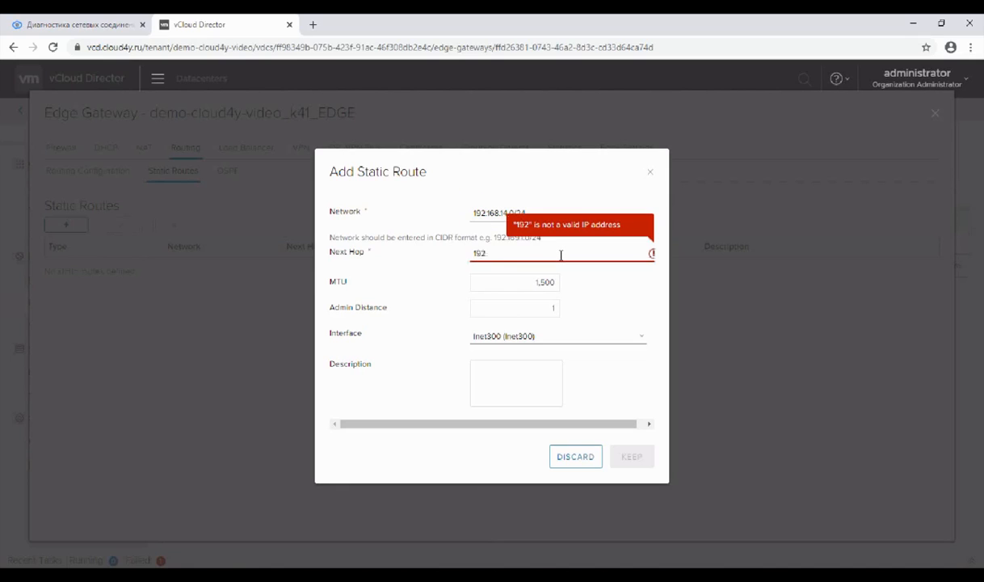
text(.3.2)
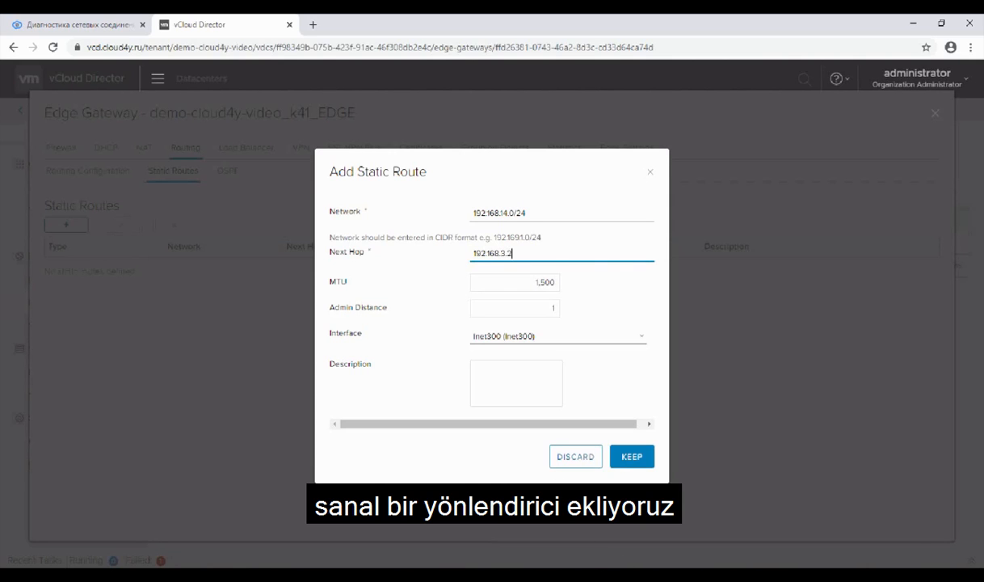
click(622, 575)
click(662, 575)
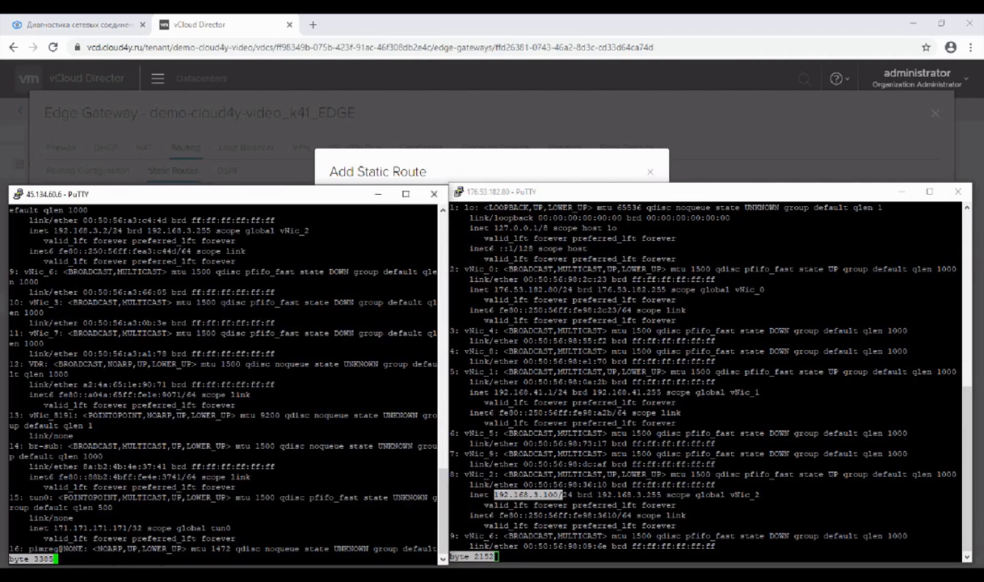
key(alt+Tab)
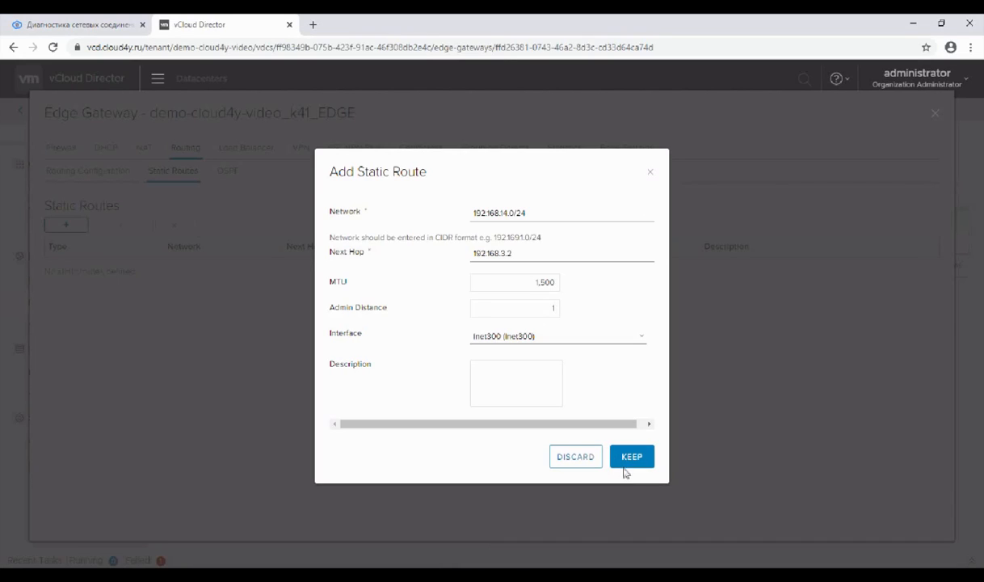
Step: Choose demo-cloud4y-video_K41 as the route's interface, keep the static route and close the edge gateway's services
click(541, 337)
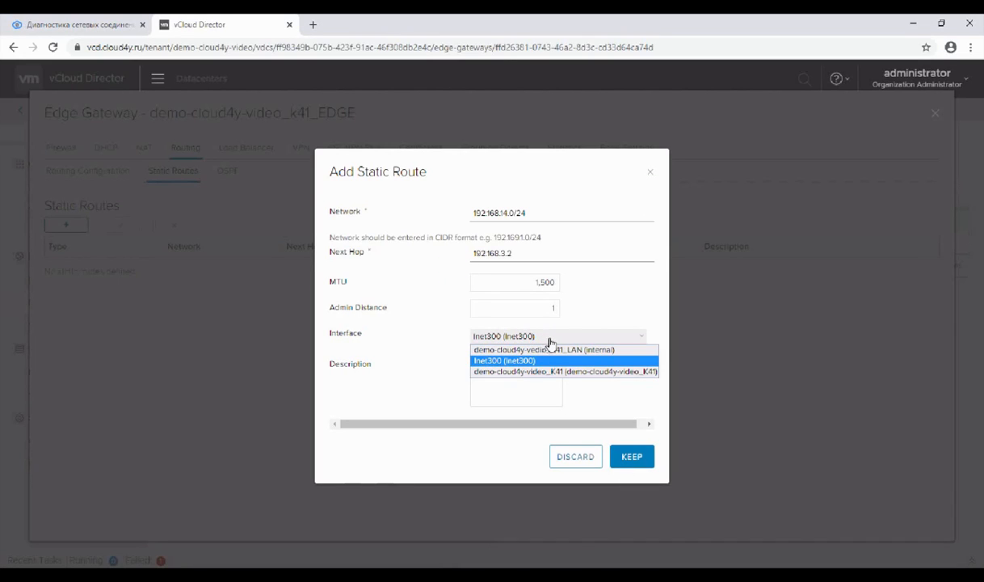
click(558, 371)
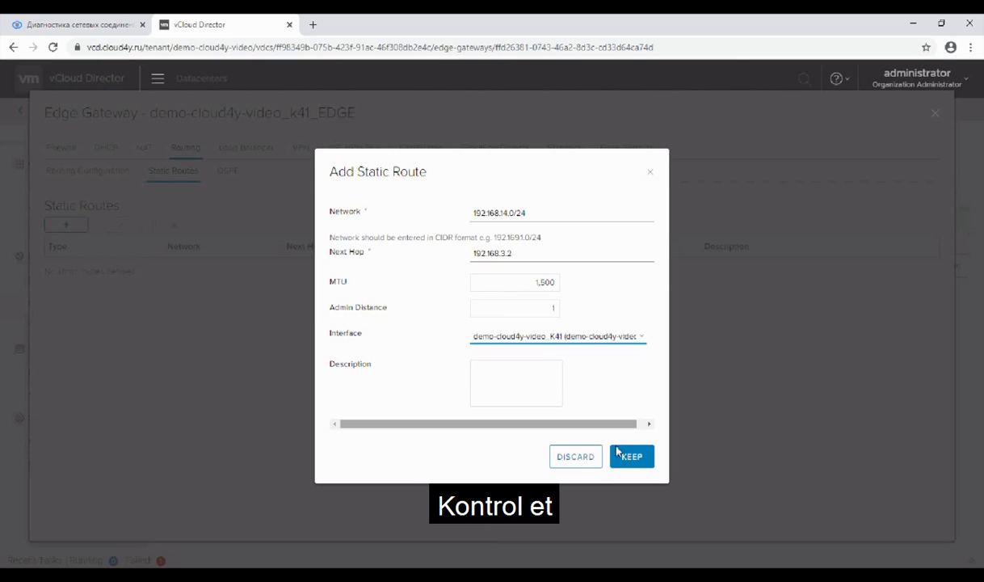
click(630, 459)
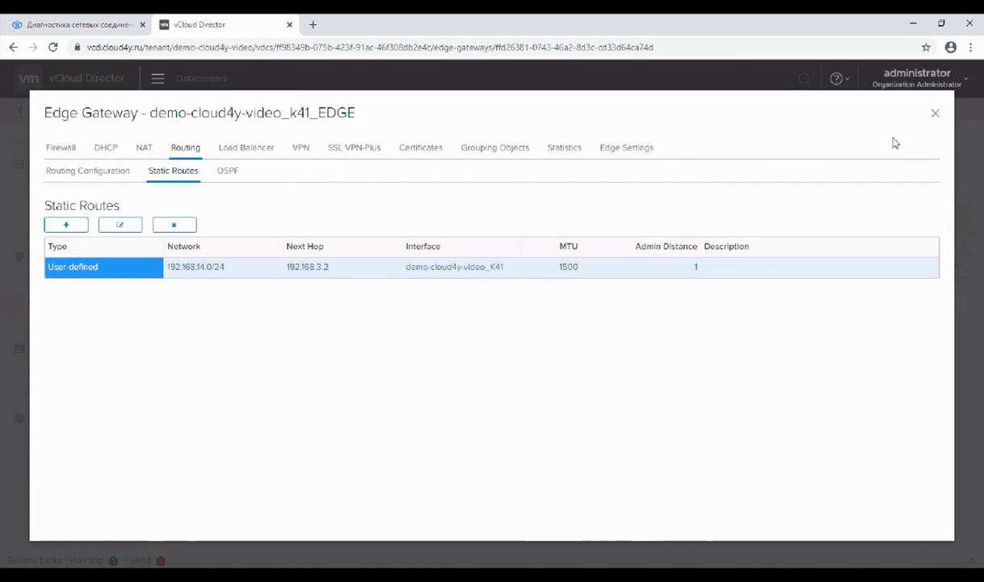
click(935, 115)
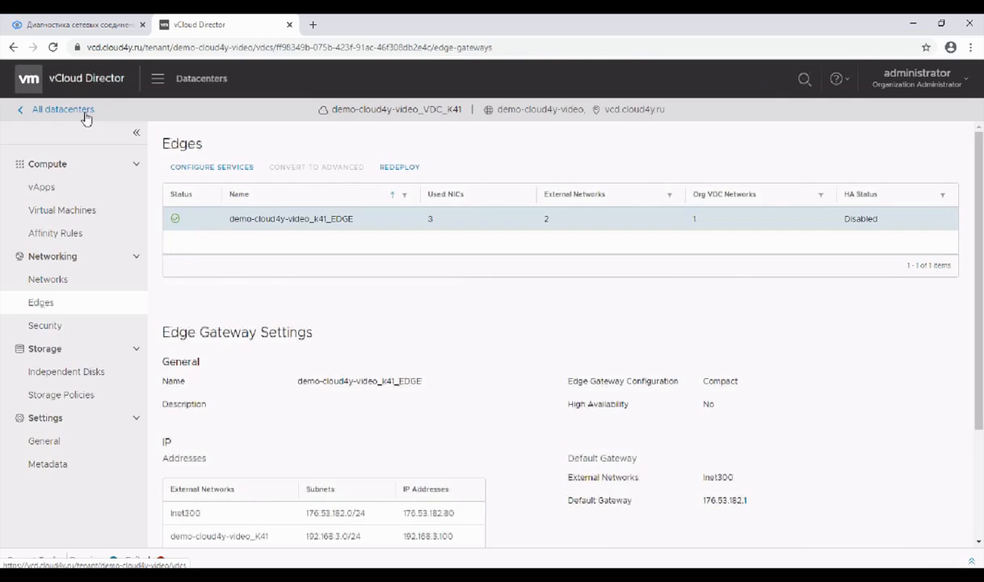
Step: Go to the demo-cloud4y-video_VDC_M14 datacenter and open the services of edge gateway demo-cloud4y-video_M14_EDGE
click(86, 113)
click(237, 222)
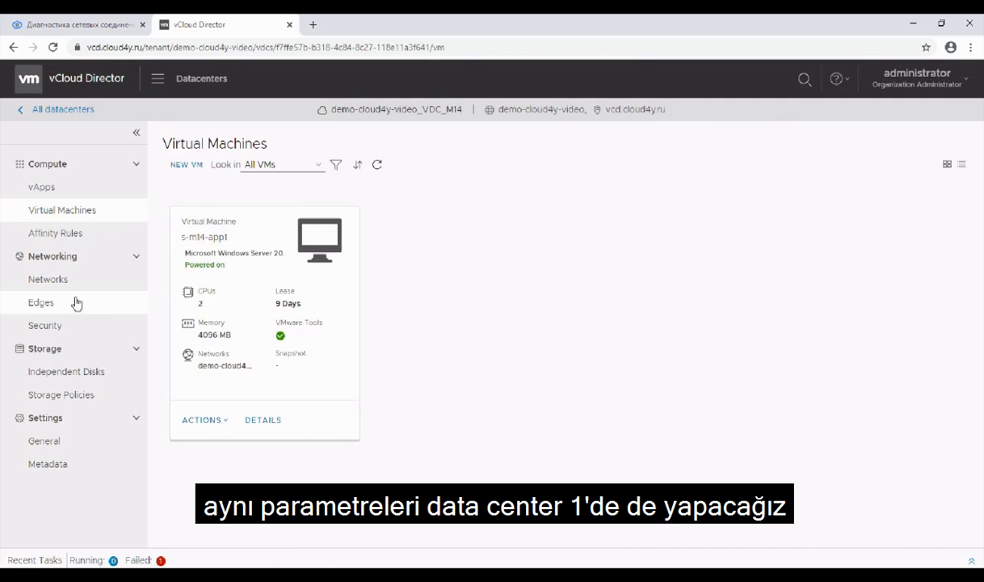
click(74, 303)
click(224, 219)
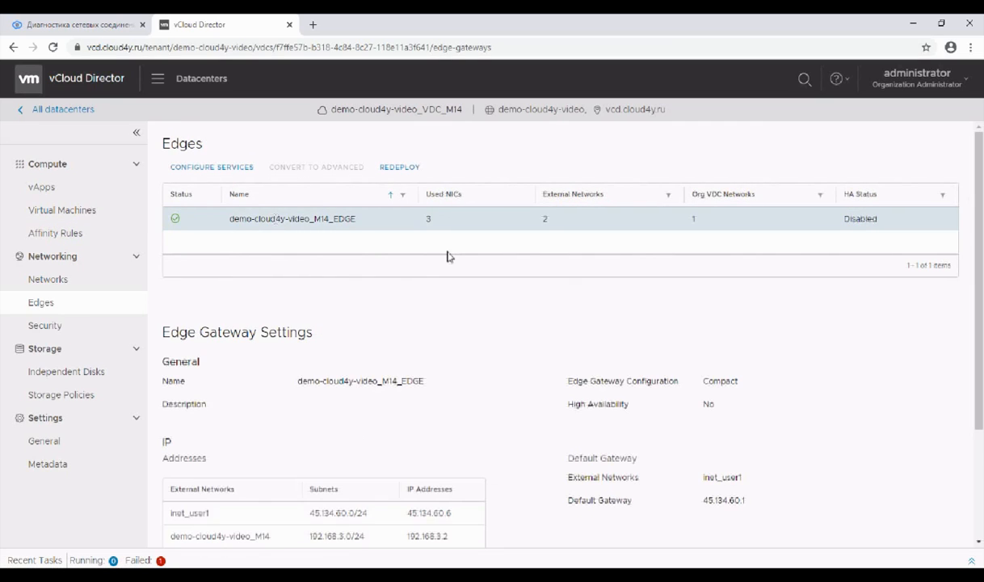
click(210, 166)
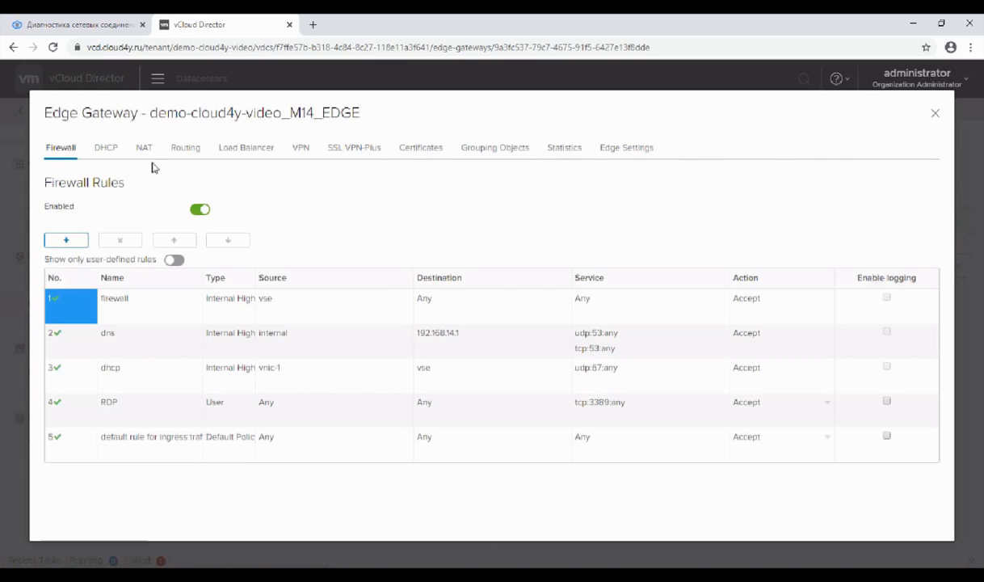
Step: Start a new static route on demo-cloud4y-video_M14_EDGE with network 192.168.41.0/24
click(186, 150)
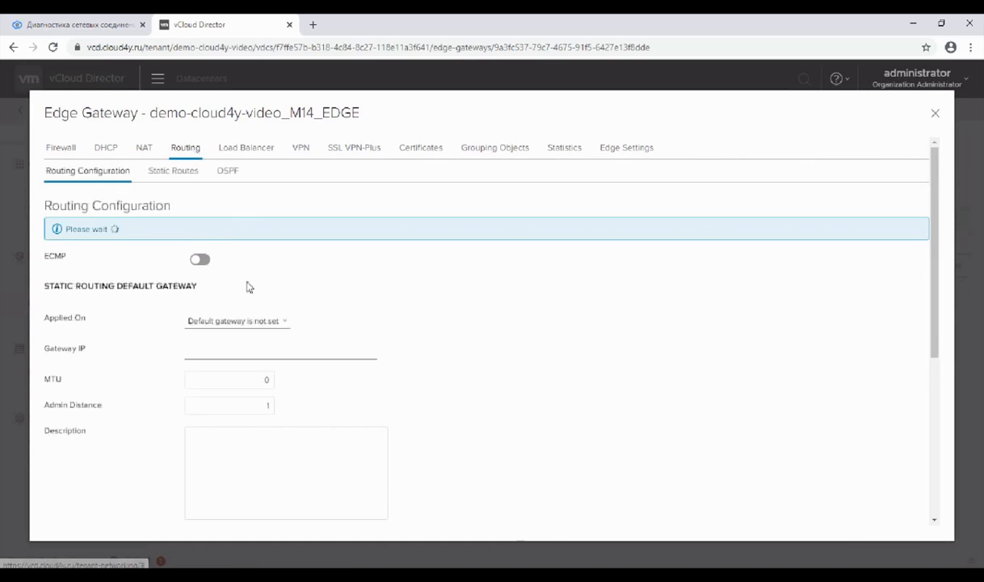
click(154, 169)
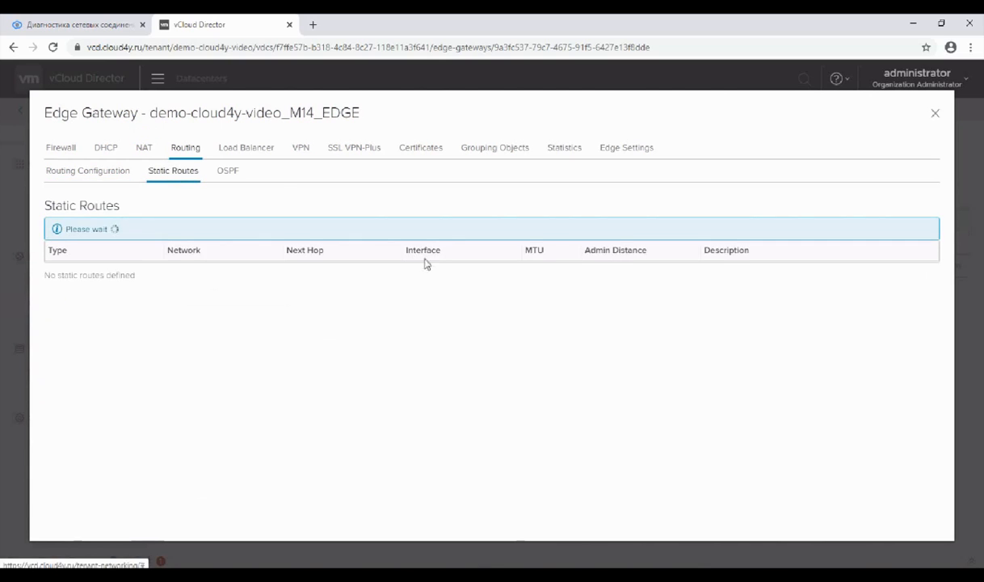
click(65, 225)
click(515, 215)
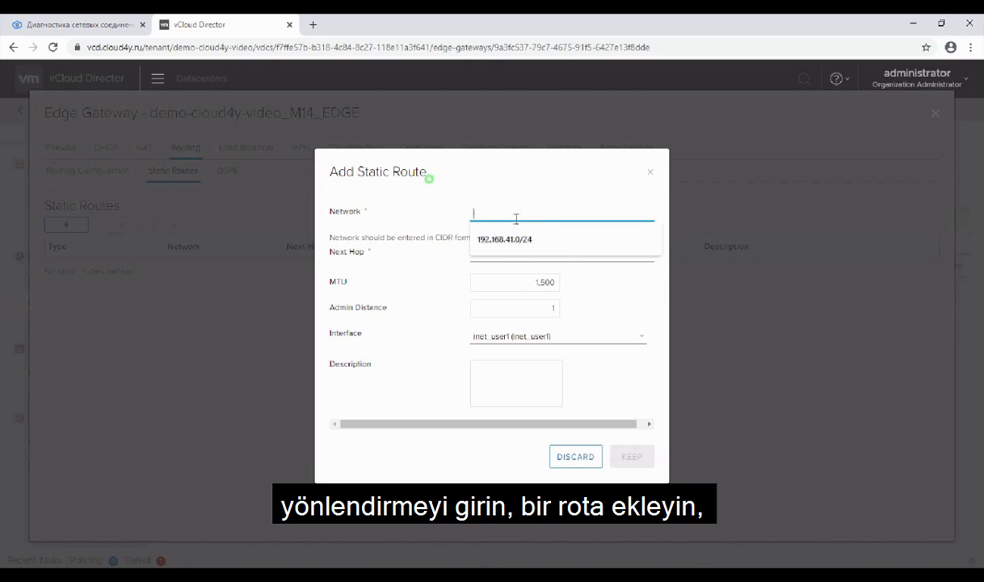
click(510, 243)
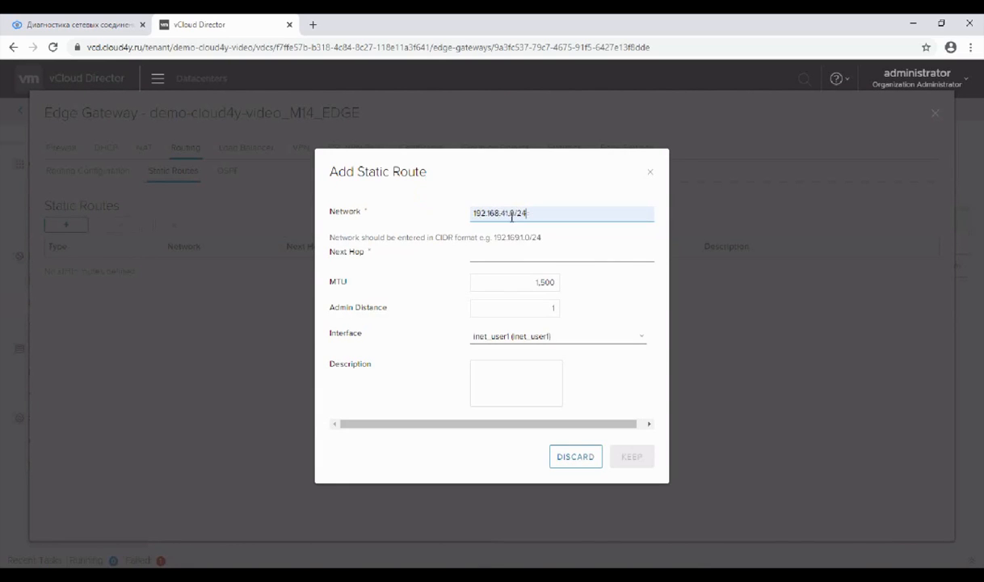
Step: Set the next hop of the new static route to 192.168.3.100
click(529, 253)
text(19)
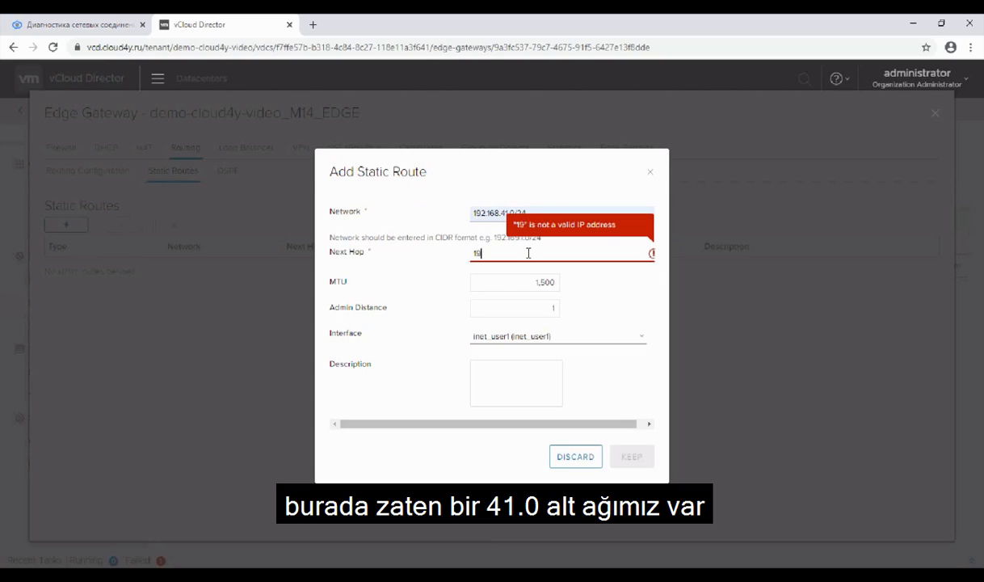
text(2.168.3.)
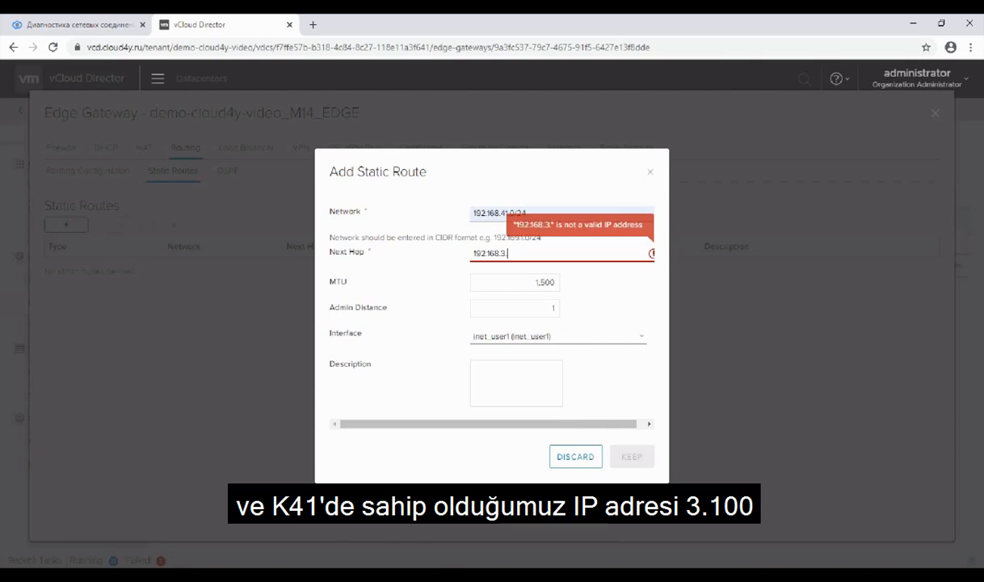
key(alt+Tab)
key(alt+Tab)
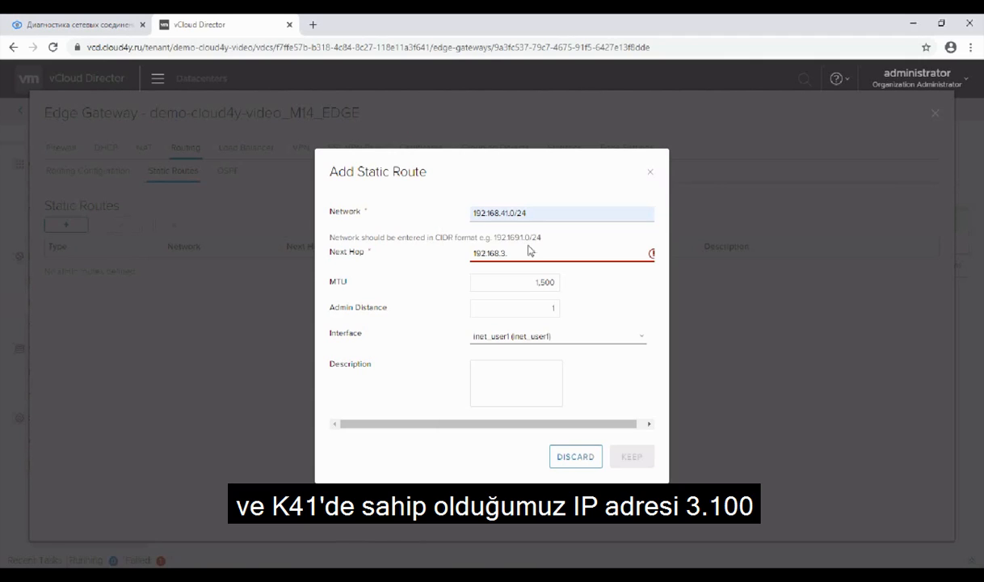
text(.100)
Step: Choose demo-cloud4y-video_M14 as the route's interface, keep the static route and save the changes
click(558, 336)
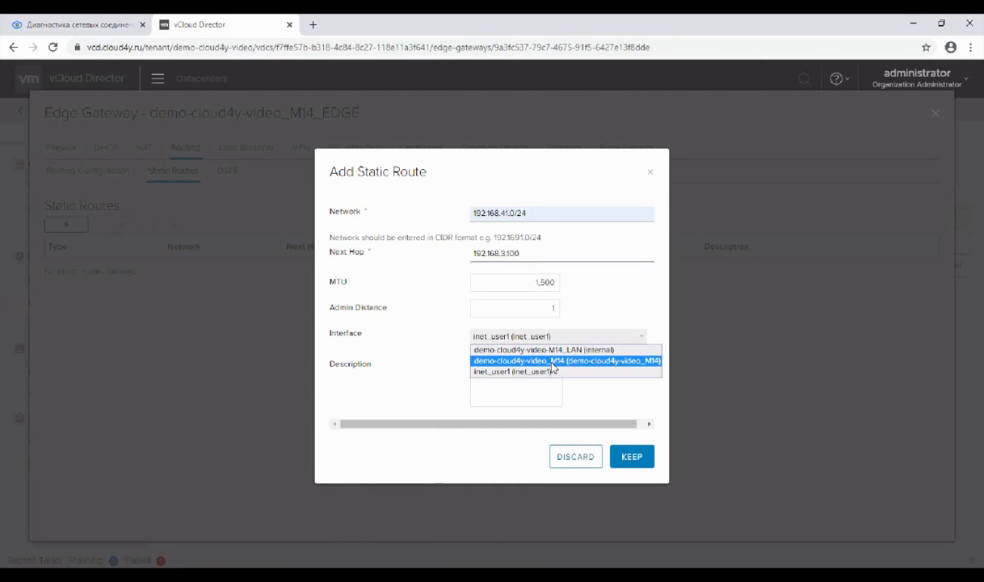
click(549, 358)
click(632, 457)
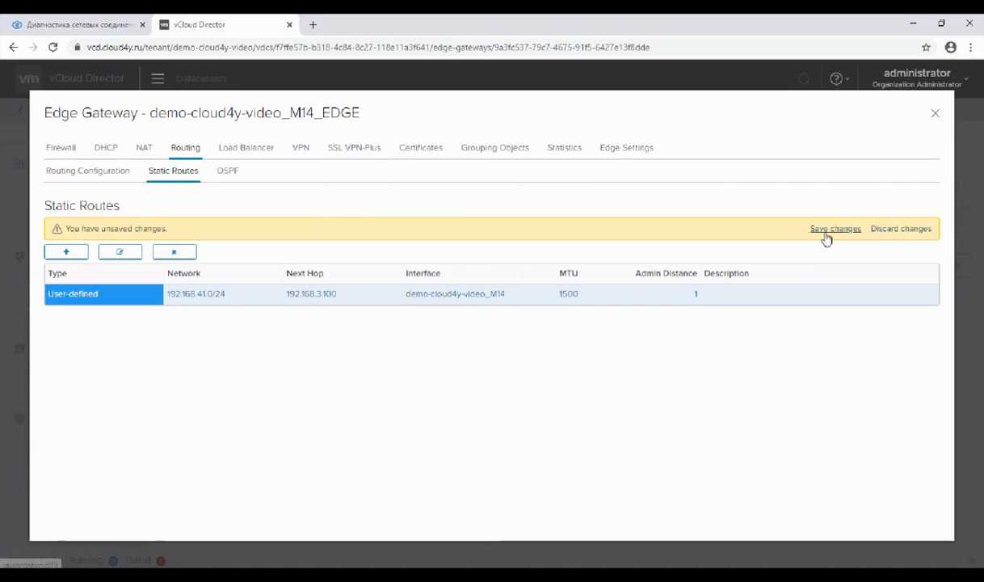
click(828, 230)
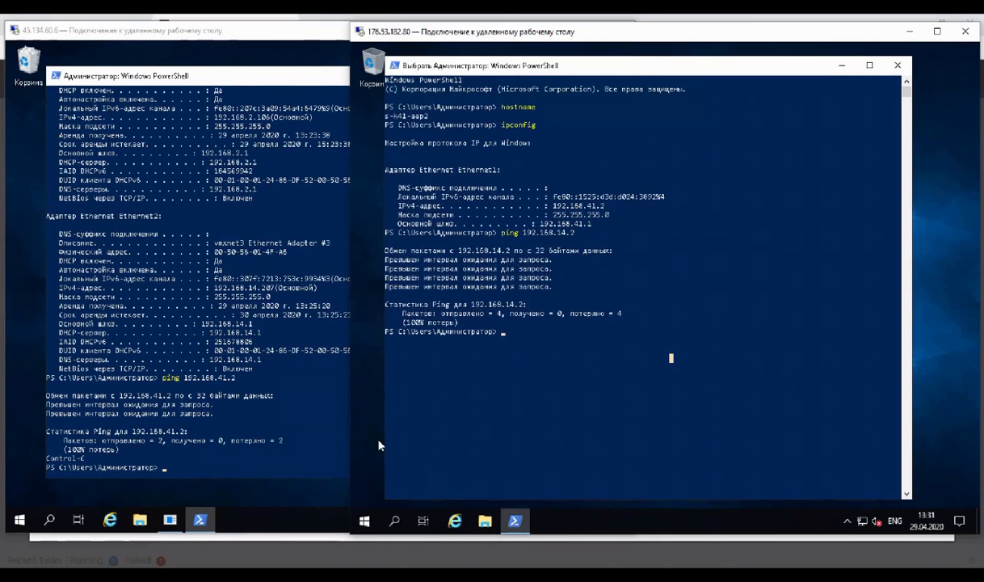
Step: Ping 192.168.41.2 from the 45.134.60.6 remote desktop and 192.168.14.2 from the 176.53.182.80 remote desktop
click(310, 451)
key(Up)
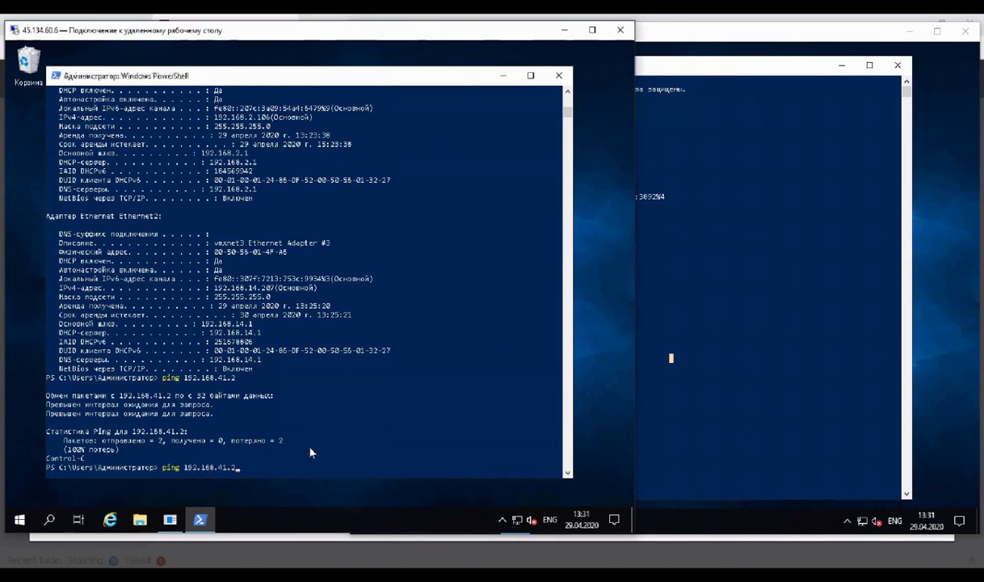
key(Return)
click(850, 312)
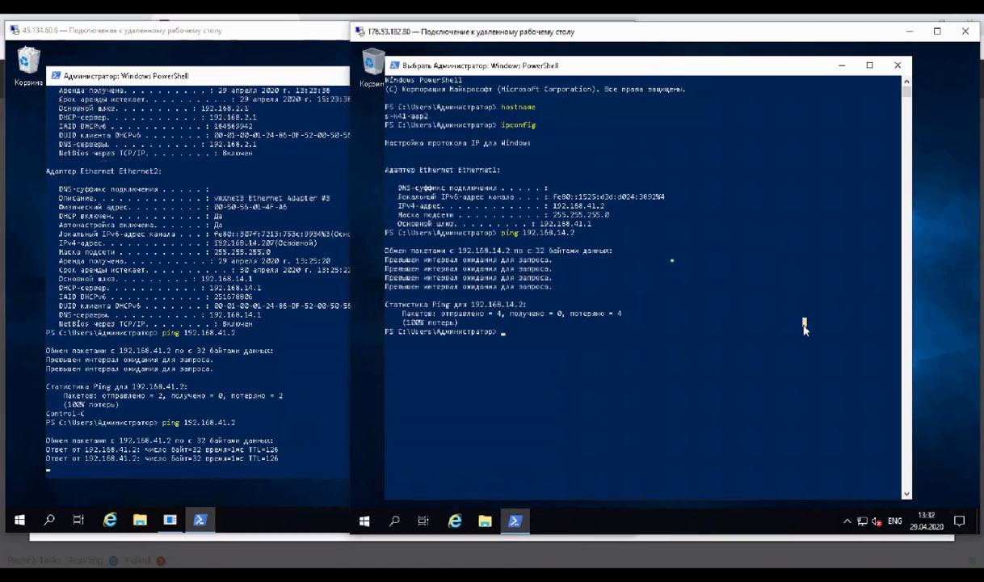
key(Return)
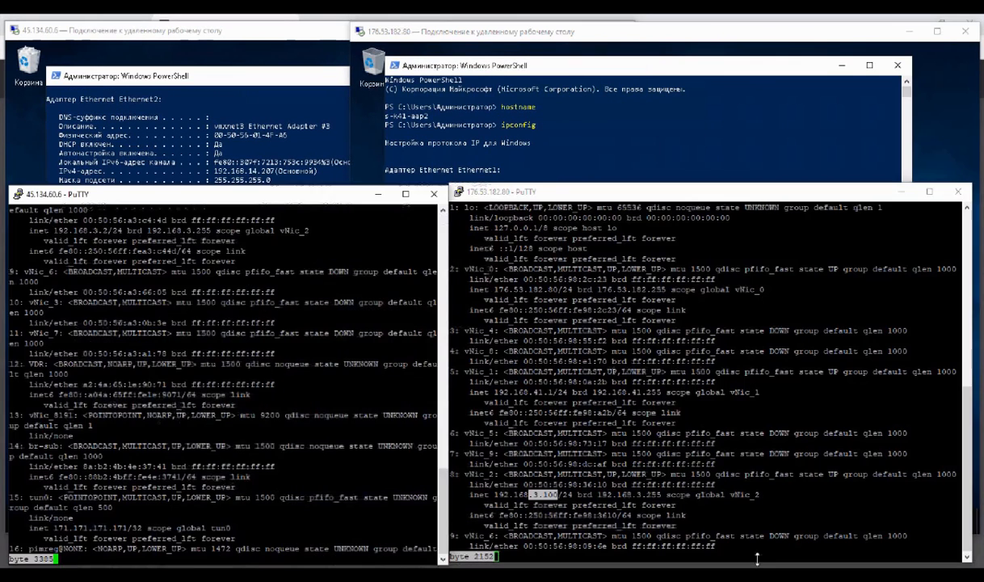
Step: Quit the address listing in the 176.53.182.80 PuTTY session and run show ip route in the 45.134.60.6 session
key(q)
click(653, 394)
key(q)
click(251, 476)
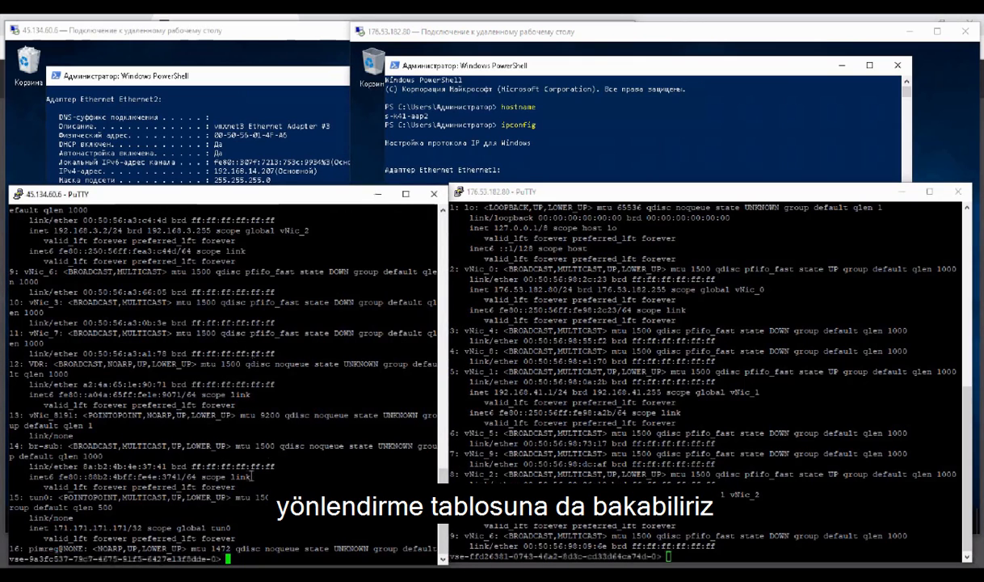
text(show ip rou)
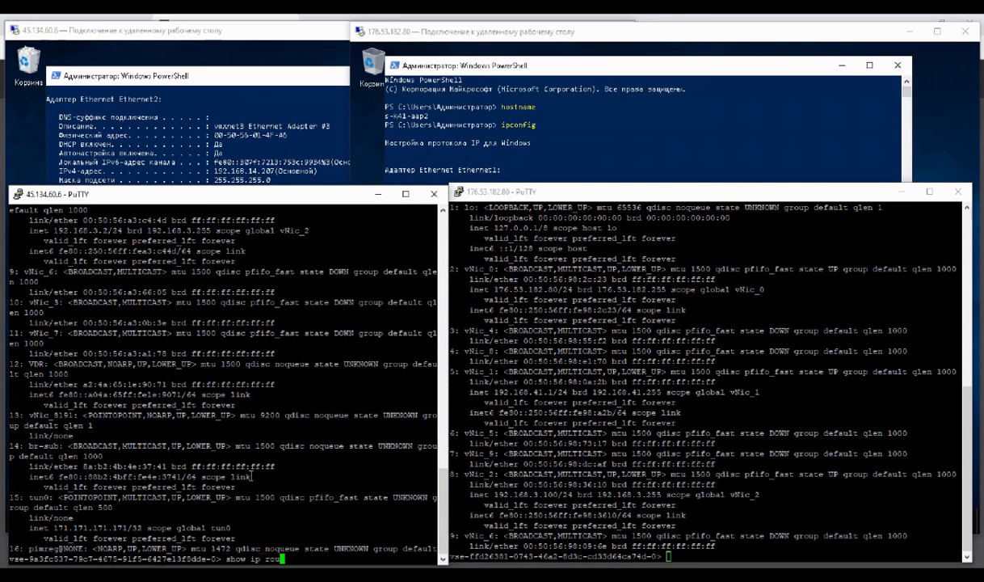
text(te)
key(Return)
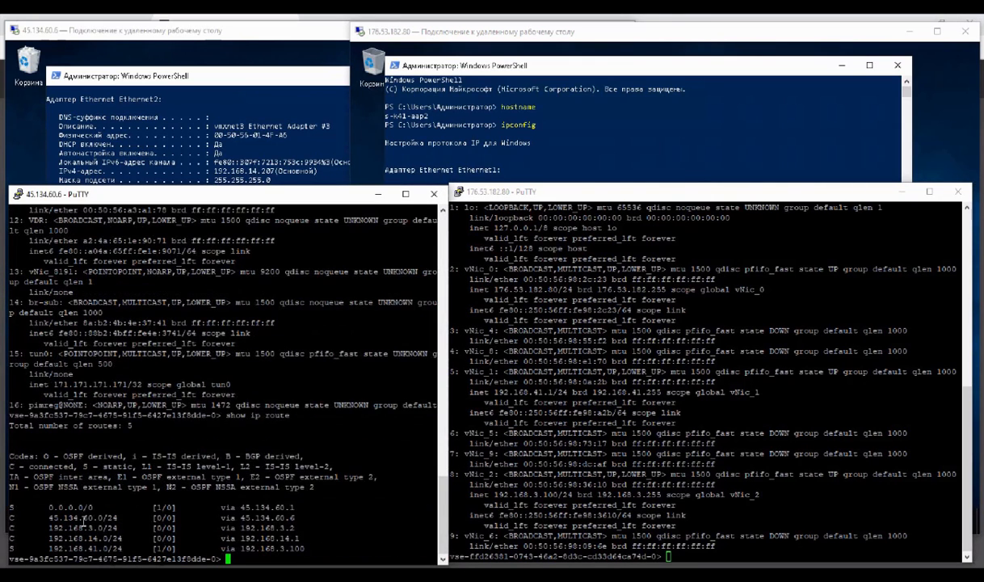
Step: Run show ip route in the 176.53.182.80 PuTTY session and examine the static route entry
click(535, 511)
text(show ip route)
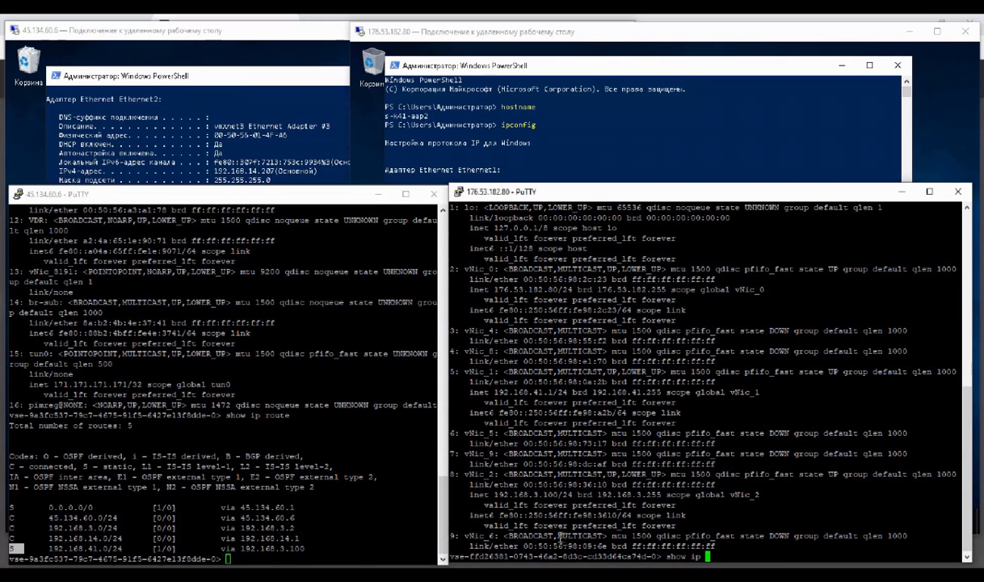
key(Return)
drag(452, 536, 519, 536)
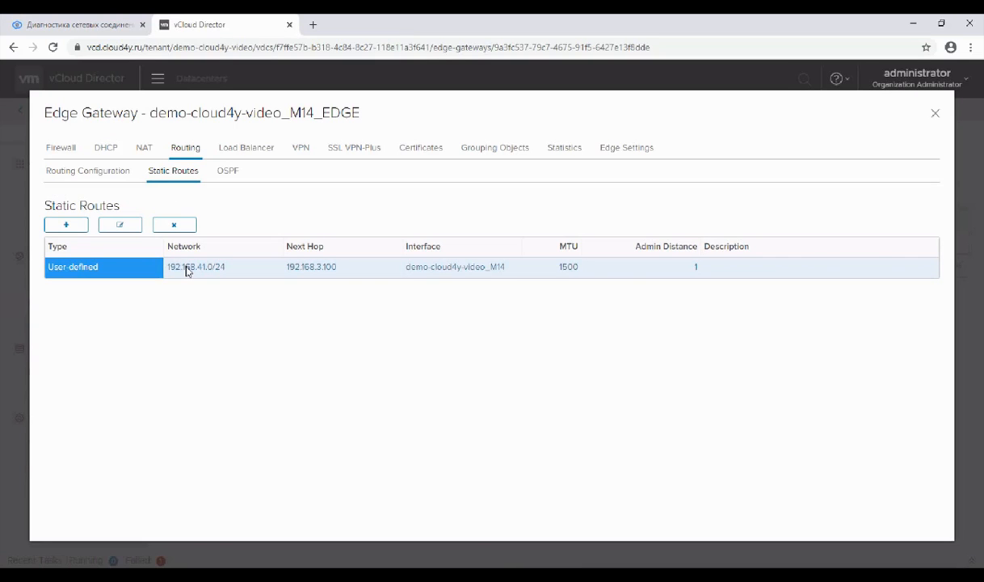
Step: Delete the 192.168.41.0/24 static route on demo-cloud4y-video_M14_EDGE, save the changes and close the gateway's services
click(174, 224)
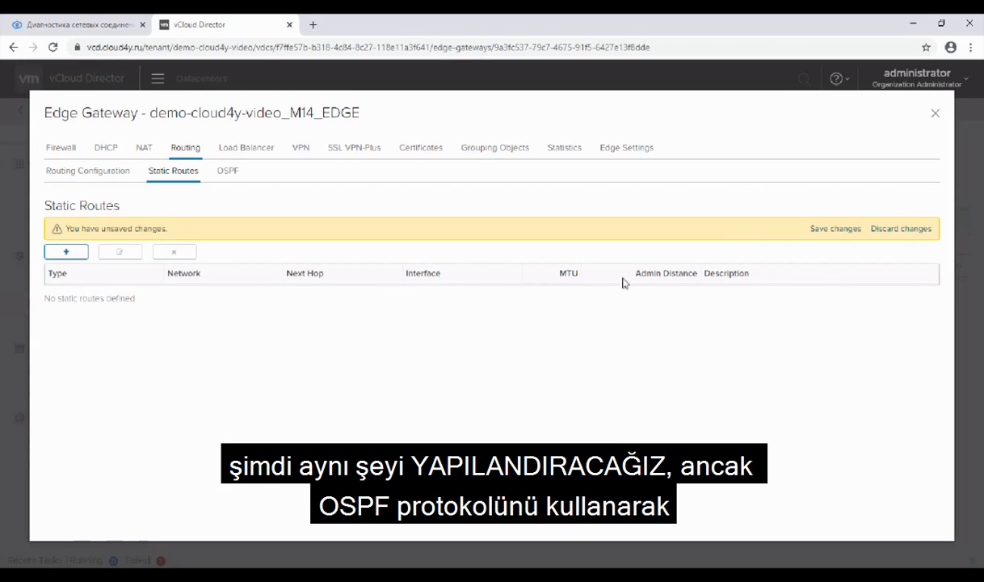
click(837, 229)
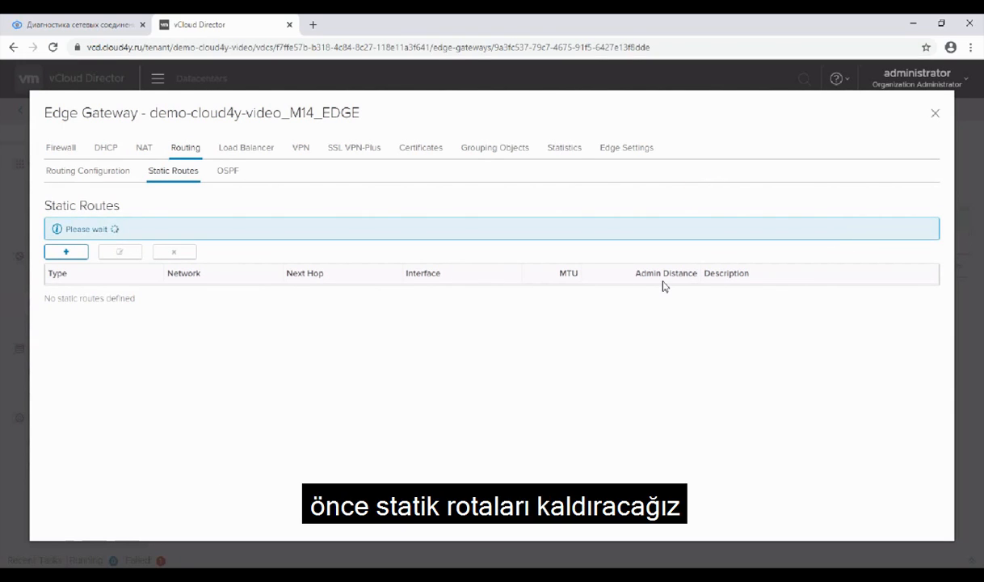
click(934, 114)
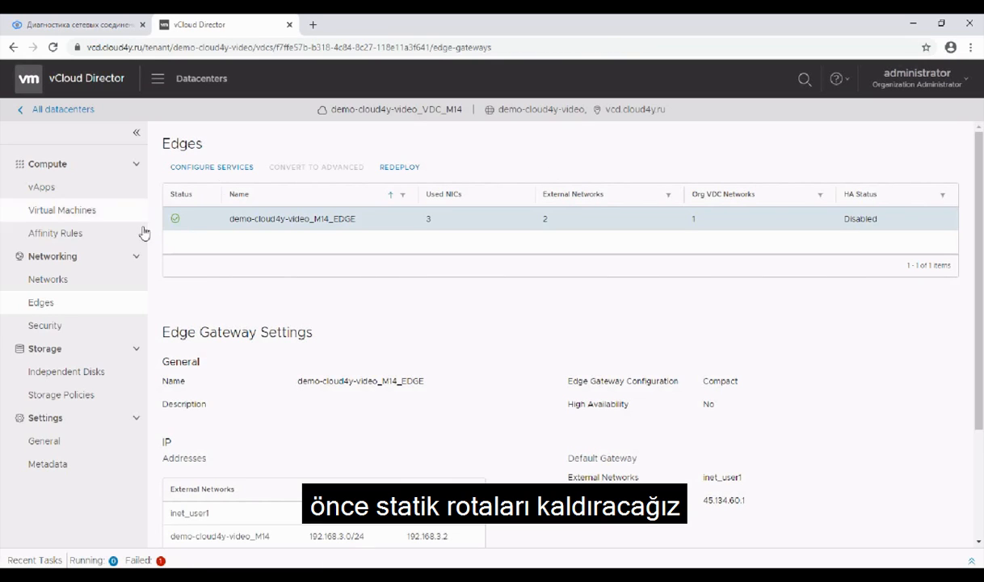
Step: Go to the demo-cloud4y-video_VDC_K41 datacenter and open the services of edge gateway demo-cloud4y-video_k41_EDGE
click(85, 109)
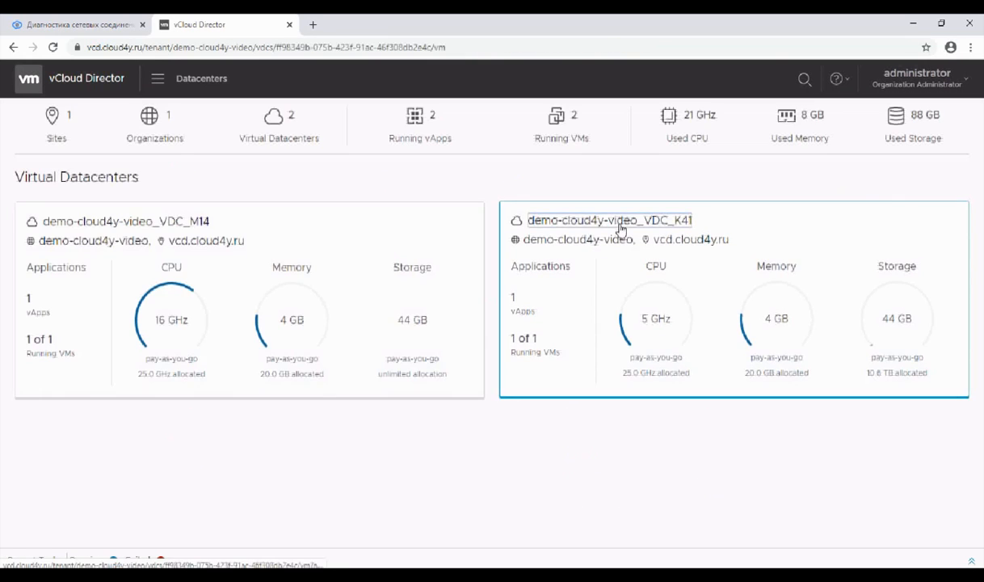
click(612, 223)
click(87, 302)
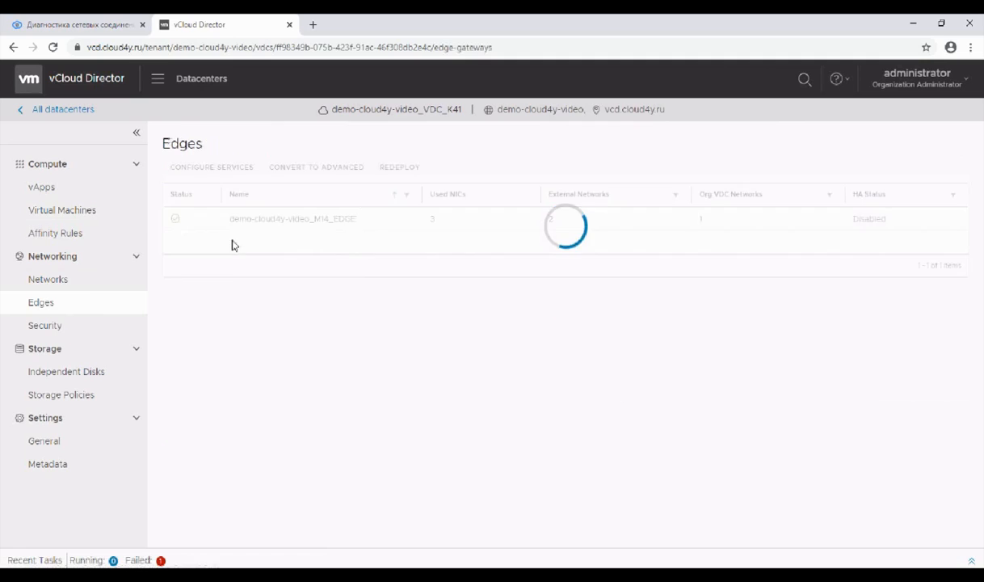
click(212, 167)
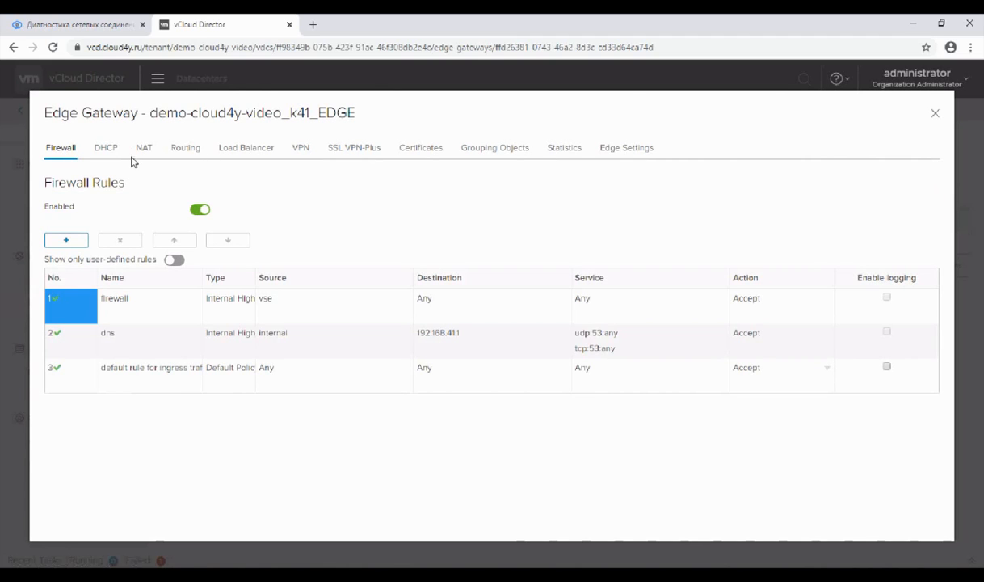
Step: Delete the 192.168.14.0/24 static route on demo-cloud4y-video_k41_EDGE and save the changes
click(182, 148)
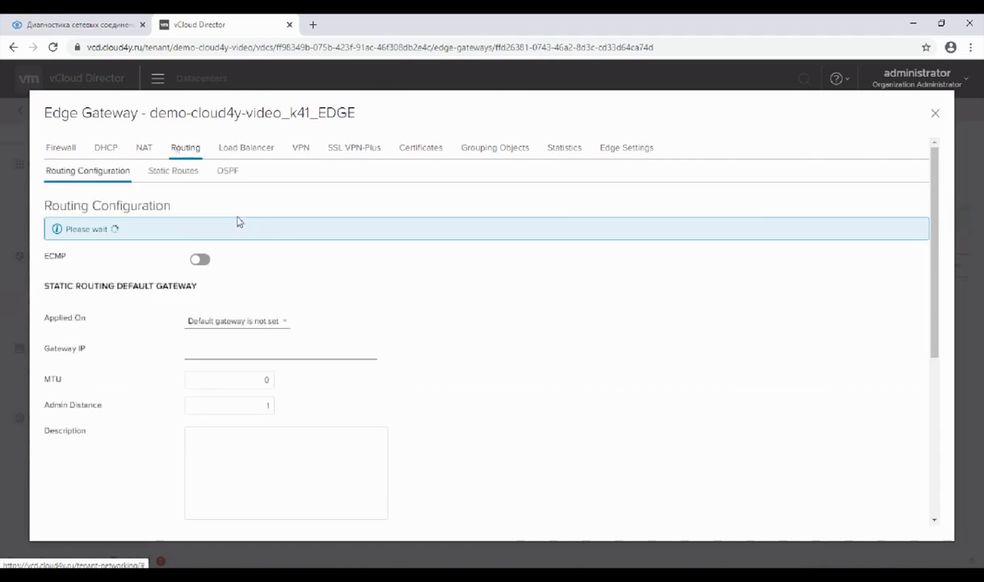
click(176, 171)
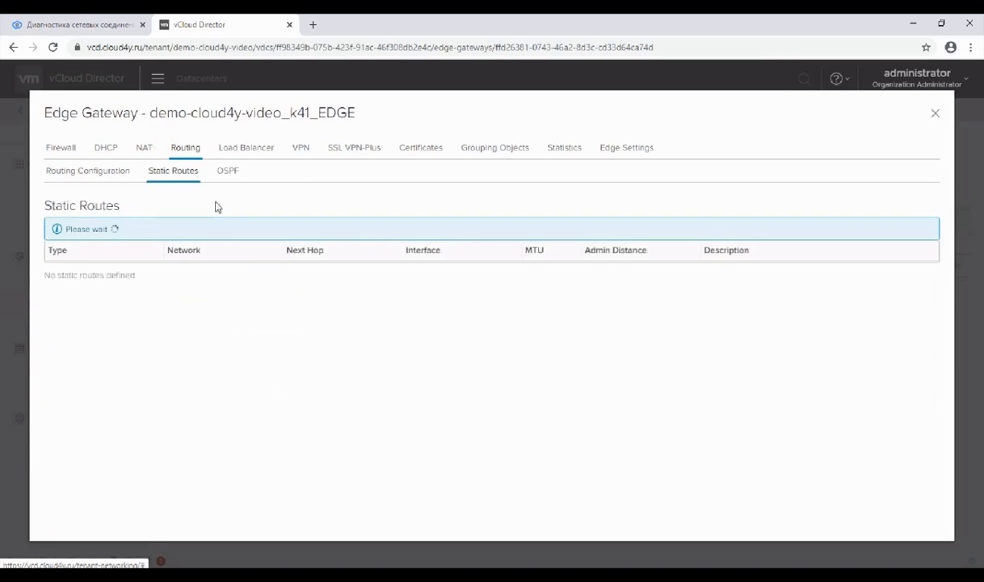
click(248, 267)
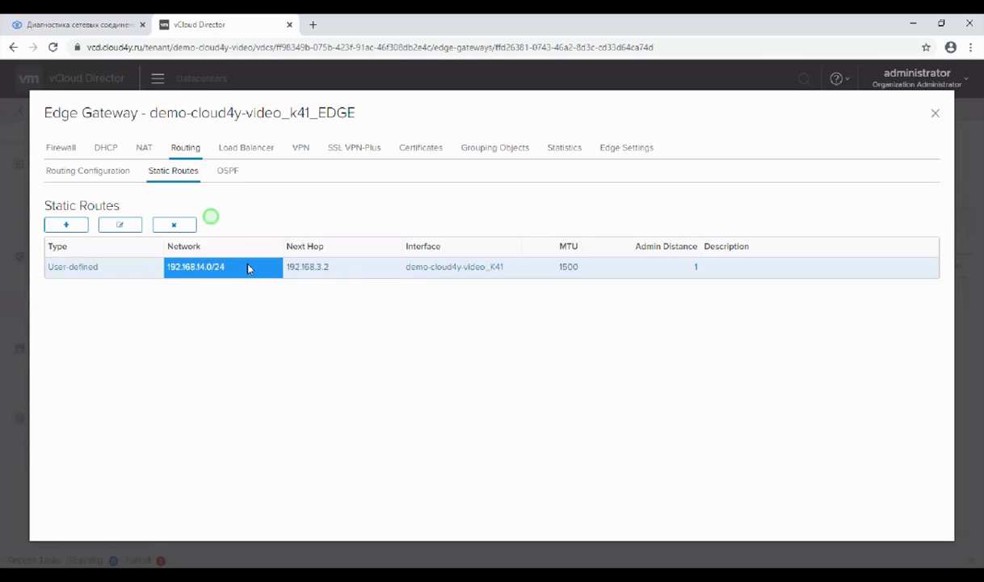
click(175, 227)
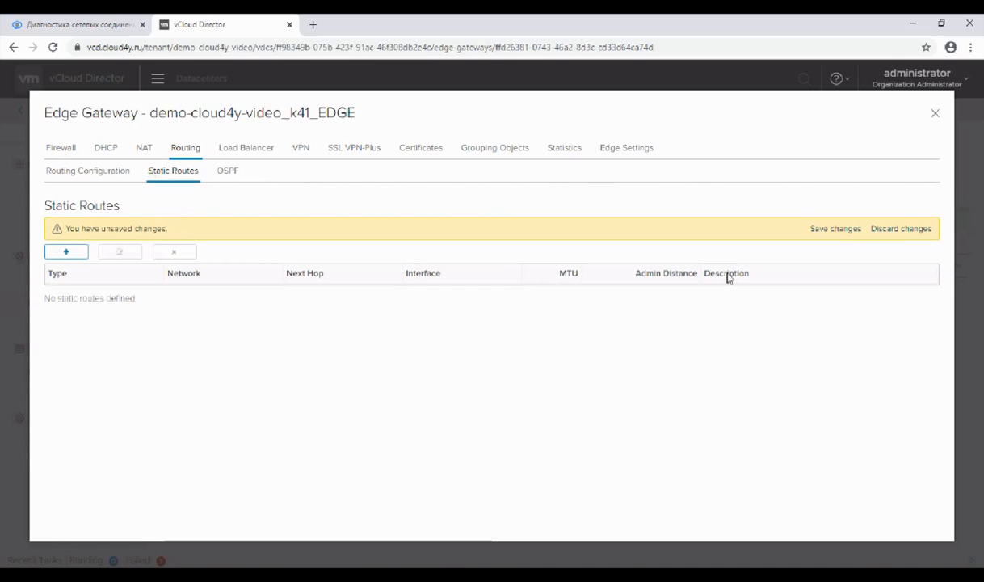
click(825, 234)
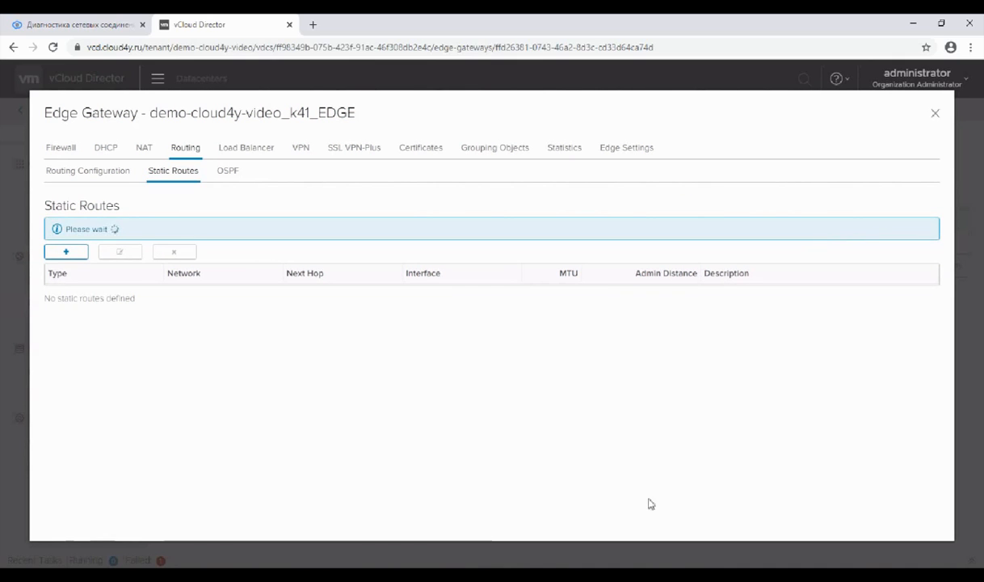
Step: Switch to the remote desktops and repeat the pings to 192.168.41.2 and 192.168.14.2 to test connectivity without static routes
click(636, 571)
click(636, 571)
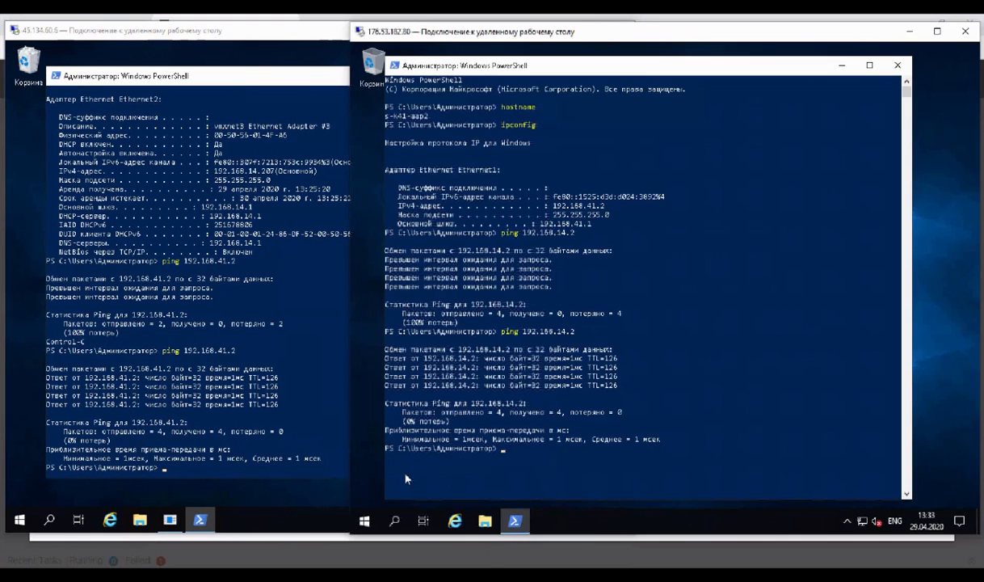
click(315, 476)
key(Up)
key(Return)
click(643, 305)
key(Up)
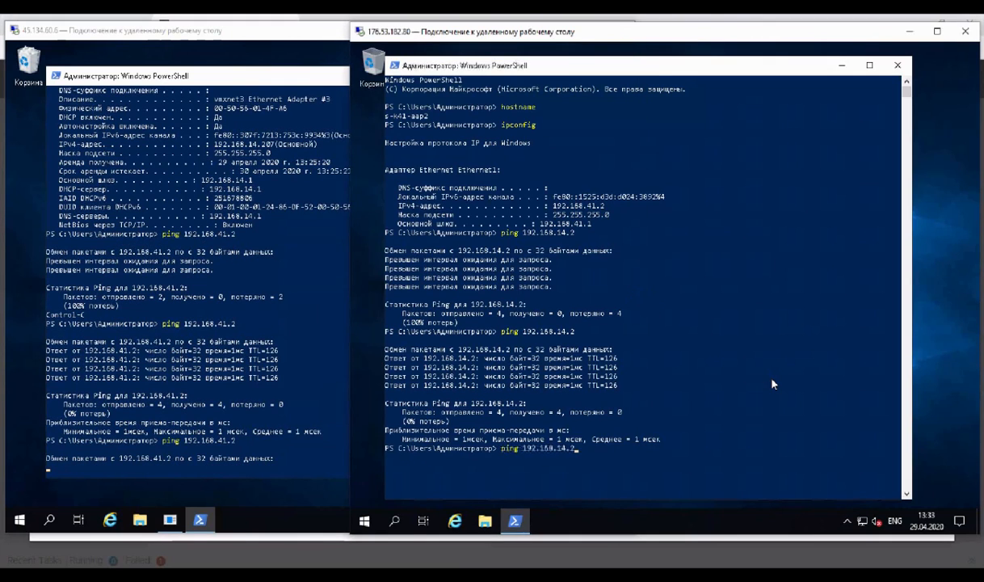
key(Return)
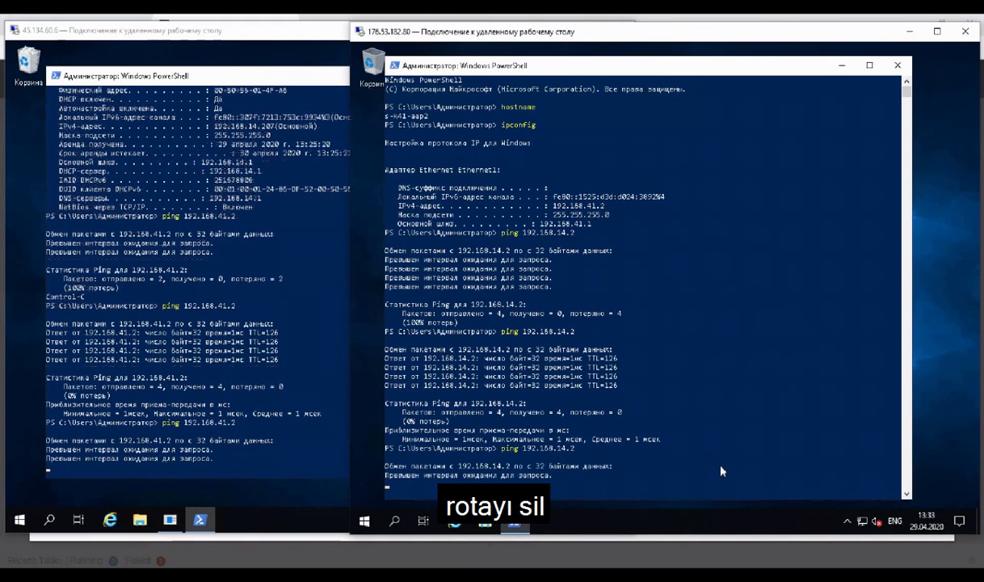
click(425, 466)
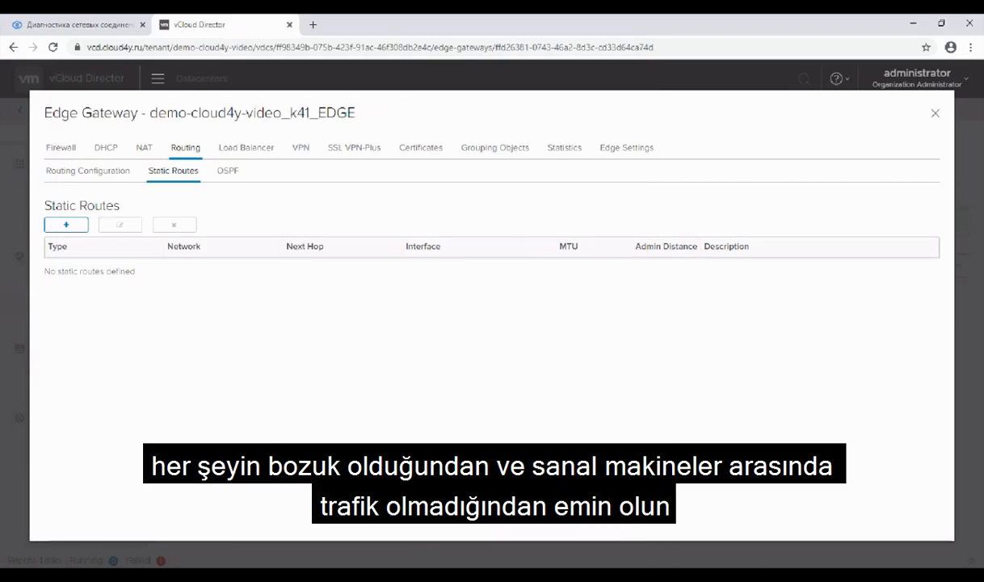
Step: Set the dynamic routing Router ID of demo-cloud4y-video_k41_EDGE to demo-cloud4y-video_K41 - 192.168.3.100 and save the changes
click(123, 176)
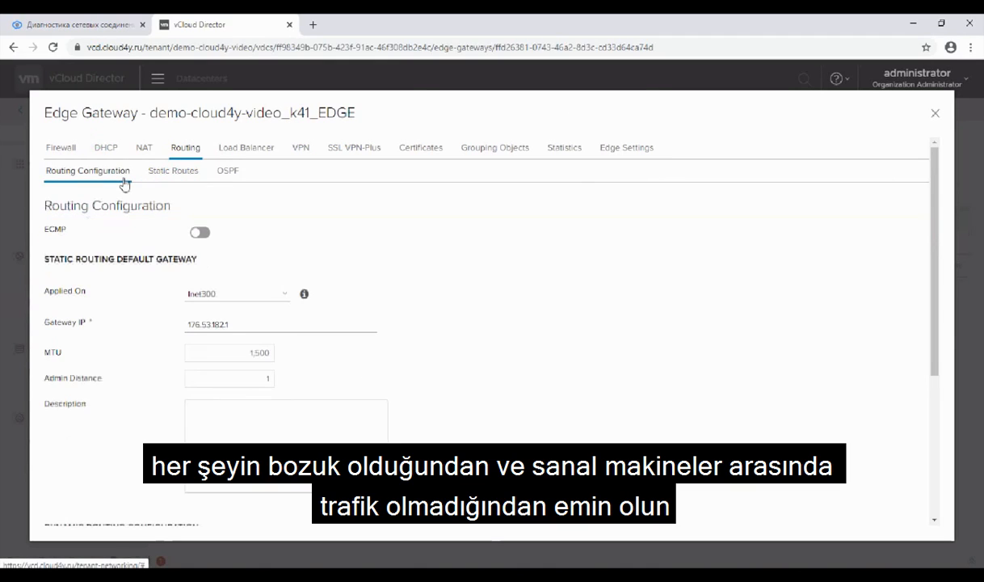
scroll(162, 251, down, 3)
click(259, 324)
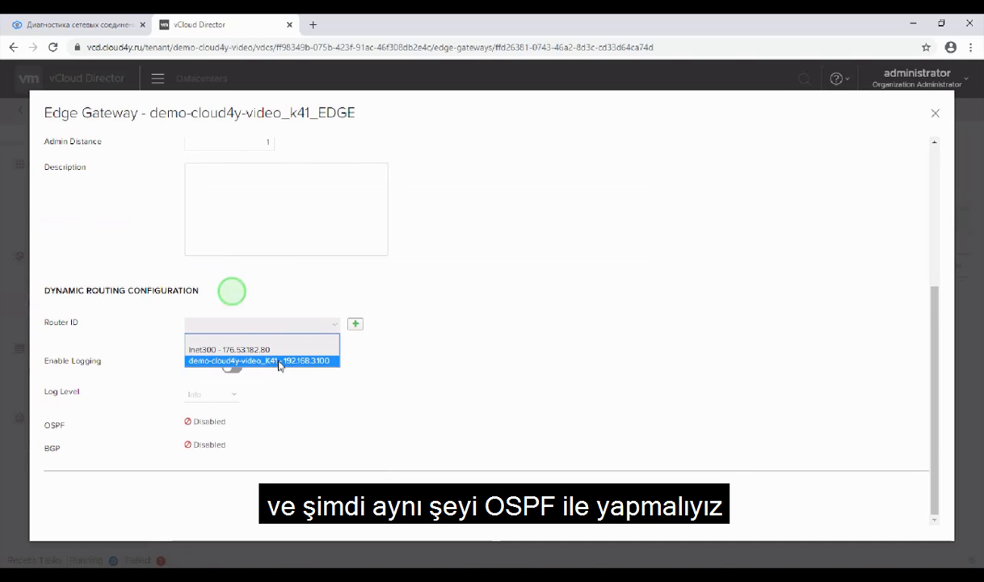
click(270, 361)
scroll(544, 299, up, 5)
click(804, 231)
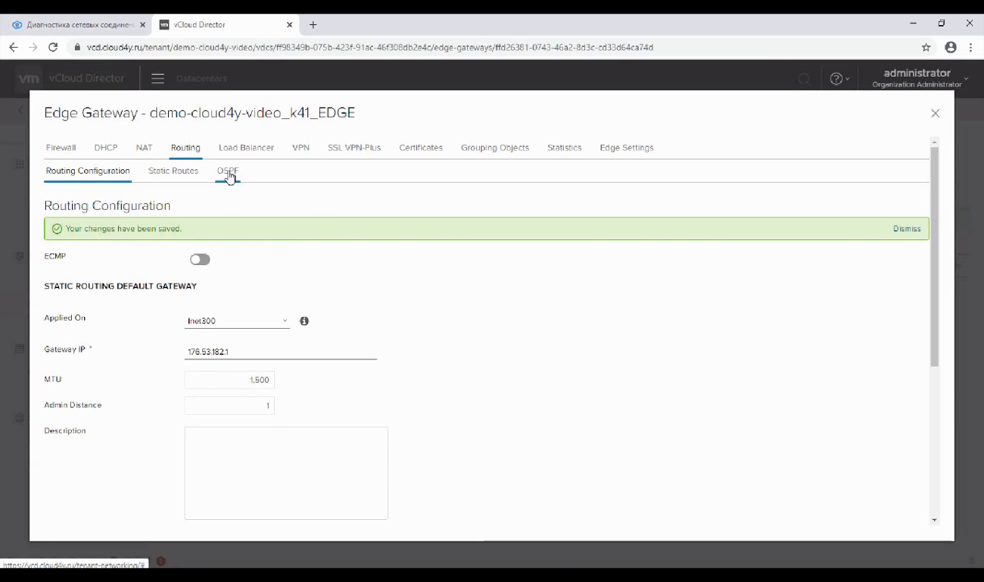
Step: Enable OSPF on demo-cloud4y-video_k41_EDGE
click(229, 172)
click(200, 289)
scroll(283, 332, down, 1)
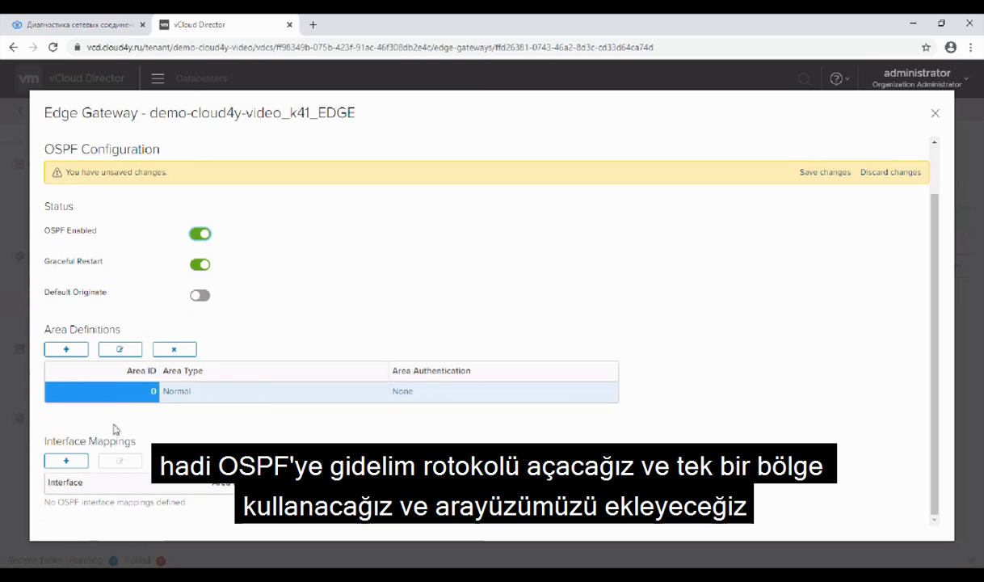
Step: Add an OSPF interface mapping for demo-cloud4y-vedio_K41_LAN in area 0 on demo-cloud4y-video_k41_EDGE
click(70, 460)
click(509, 236)
click(513, 249)
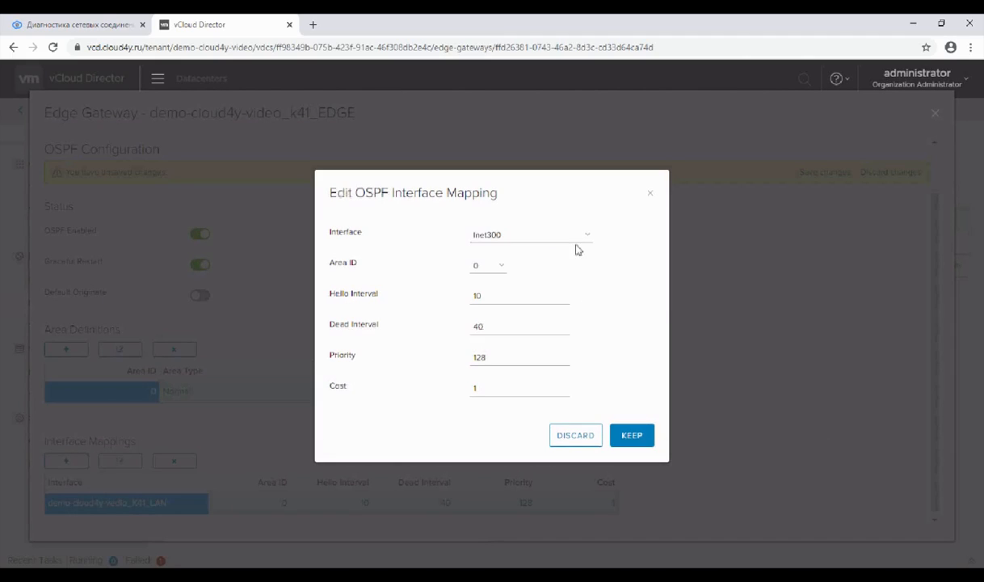
Step: Add an OSPF interface mapping for demo-cloud4y-video_K41 in area 0 and save the OSPF configuration
click(578, 244)
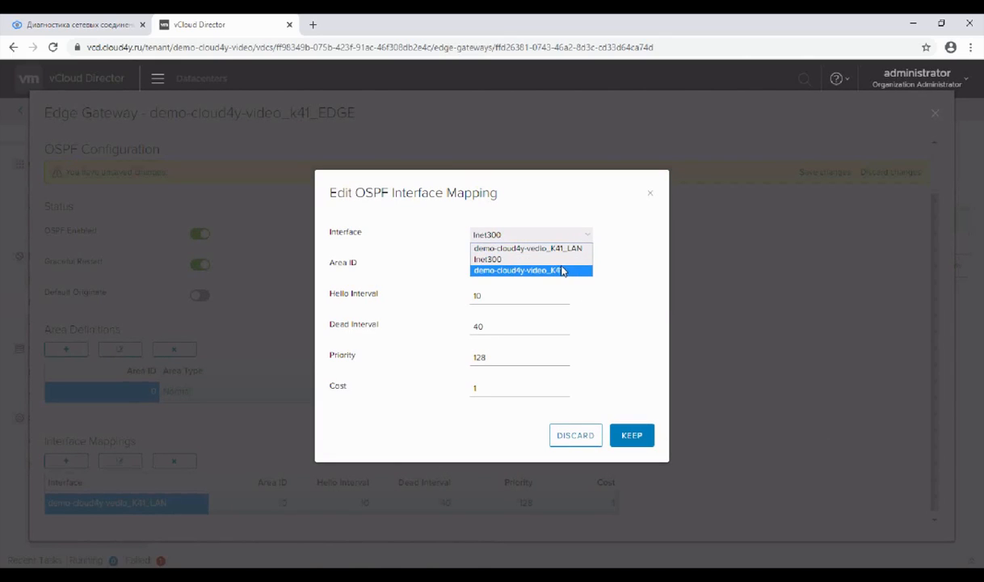
click(563, 271)
click(539, 236)
click(548, 270)
click(626, 428)
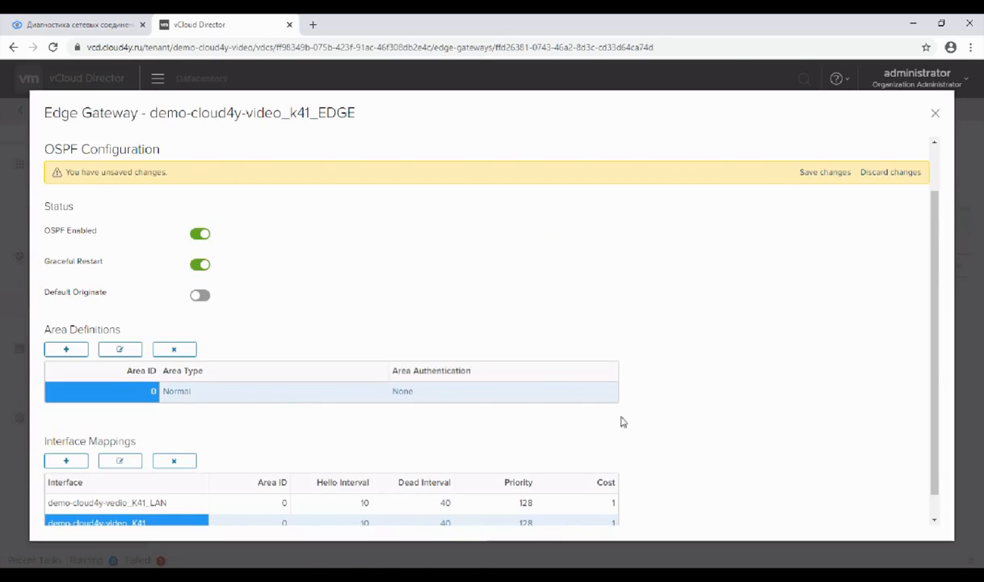
scroll(345, 432, down, 1)
click(824, 148)
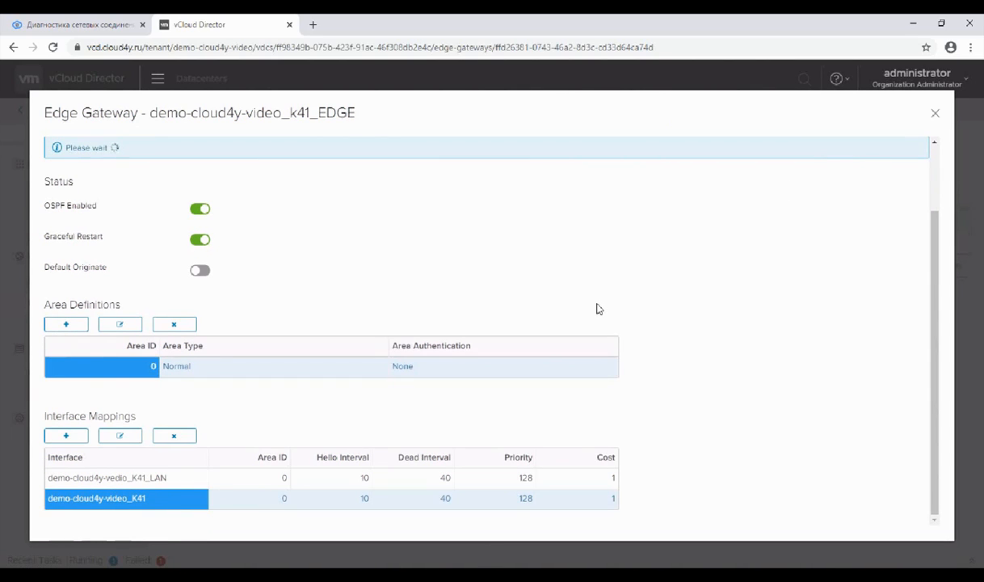
Step: Close the K41 gateway and open the service configuration of demo-cloud4y-video_M14_EDGE in datacenter demo-cloud4y-video_VDC_M14
click(935, 113)
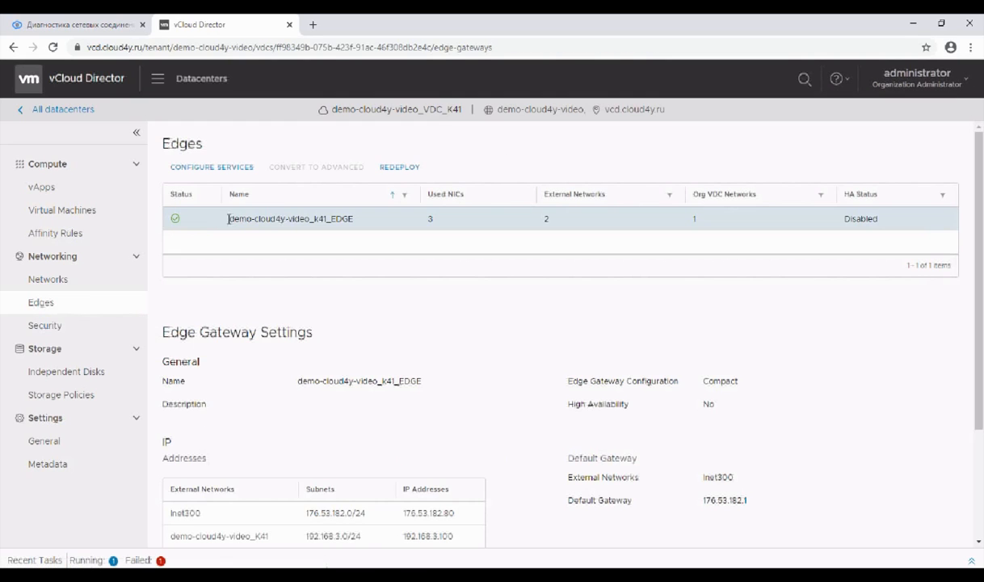
click(63, 110)
click(159, 230)
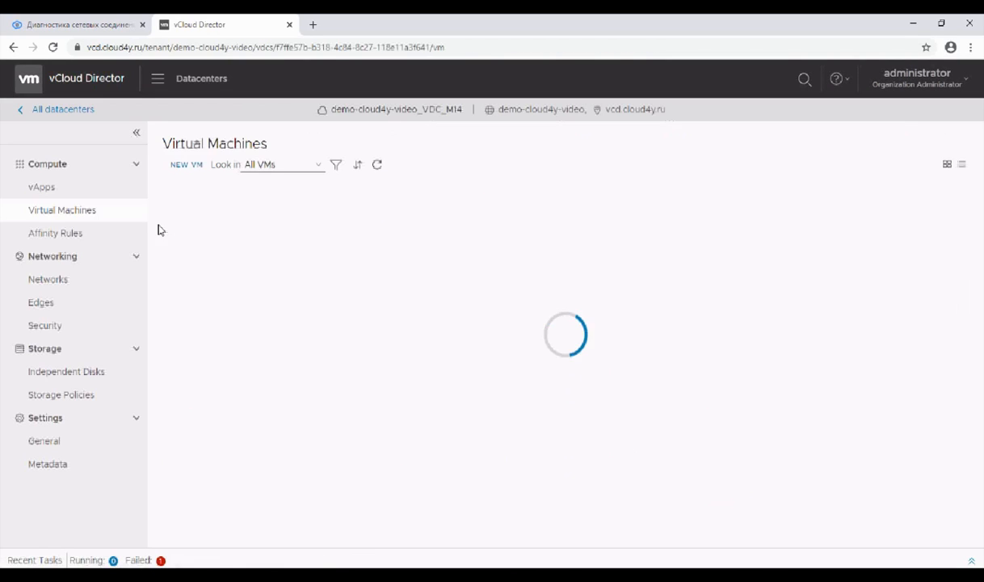
click(81, 301)
click(253, 214)
click(242, 167)
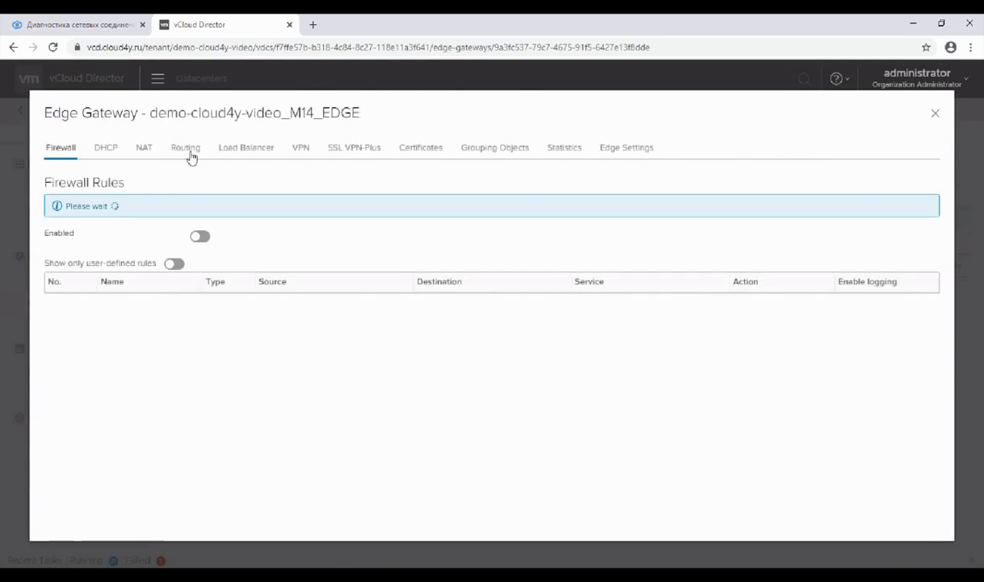
Step: Choose the dynamic routing Router ID of demo-cloud4y-video_M14_EDGE and save the changes
click(185, 150)
scroll(213, 310, down, 3)
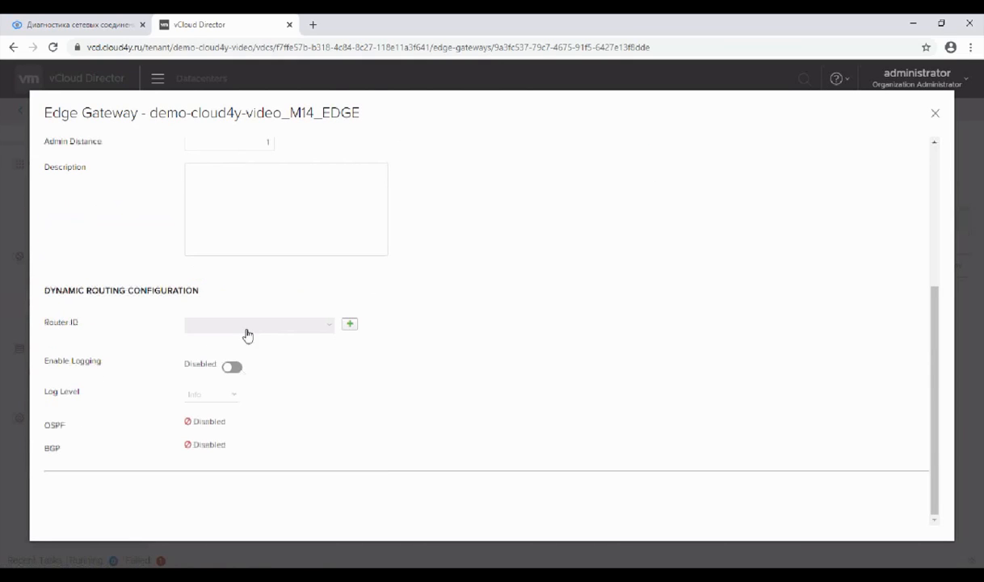
click(244, 325)
click(260, 353)
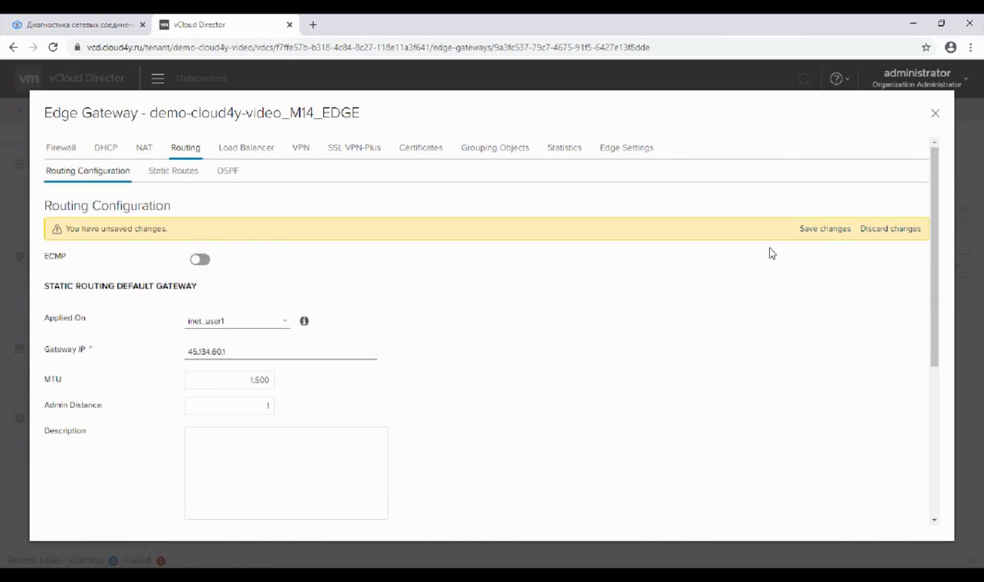
click(822, 231)
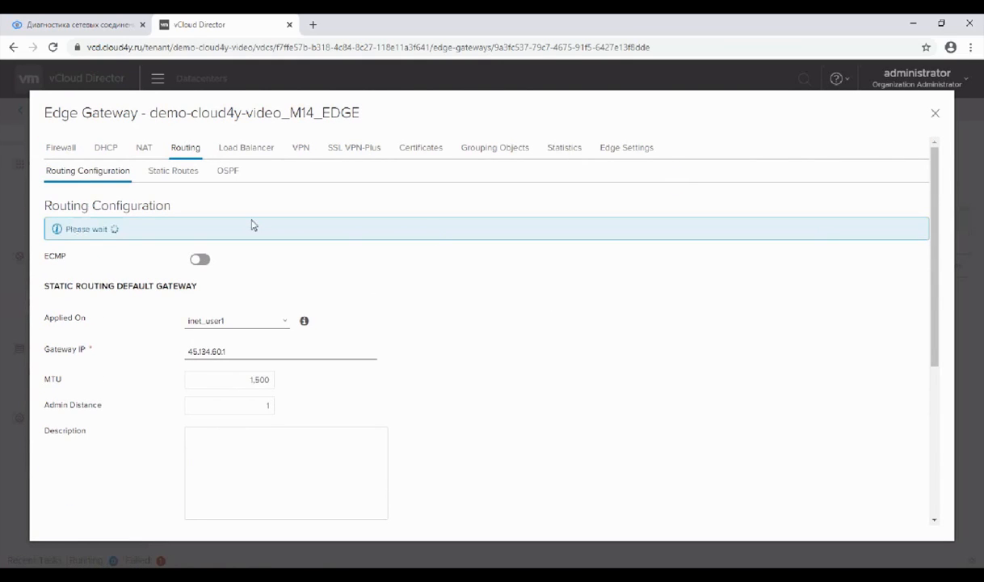
Step: Add an OSPF interface mapping in area 0 for the LAN interface of demo-cloud4y-video_M14_EDGE
click(223, 148)
click(188, 148)
click(227, 171)
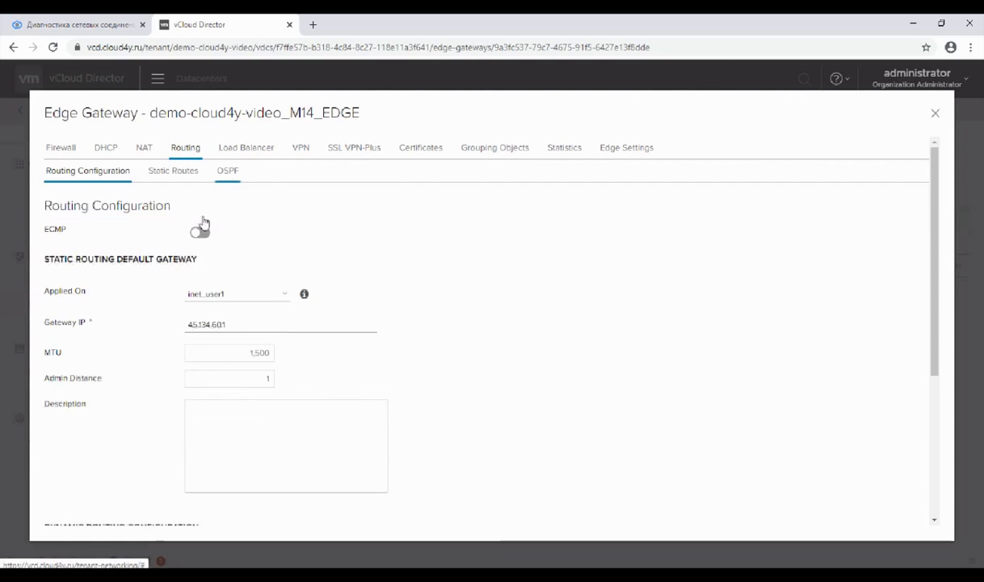
click(64, 374)
click(77, 467)
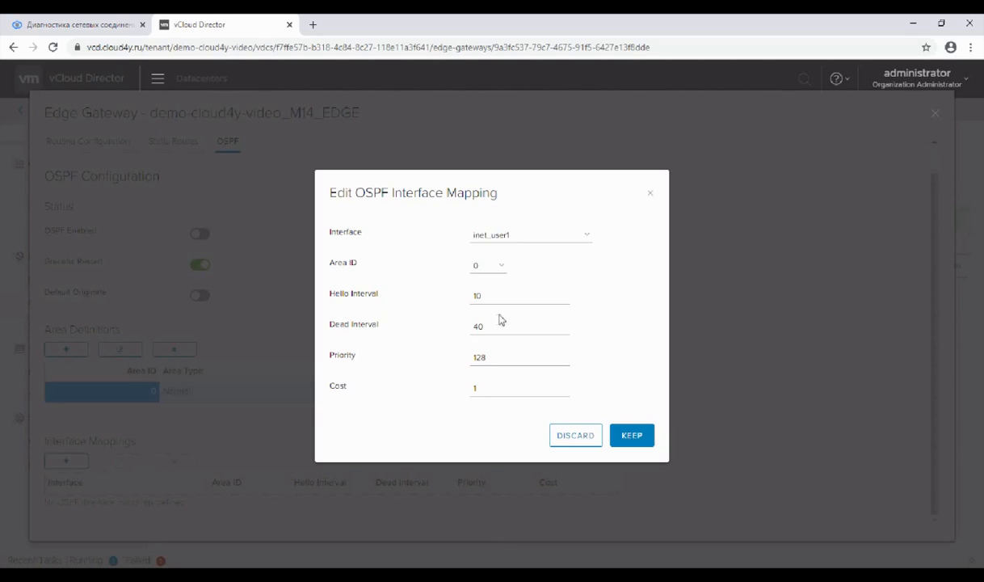
click(527, 233)
click(526, 248)
click(634, 436)
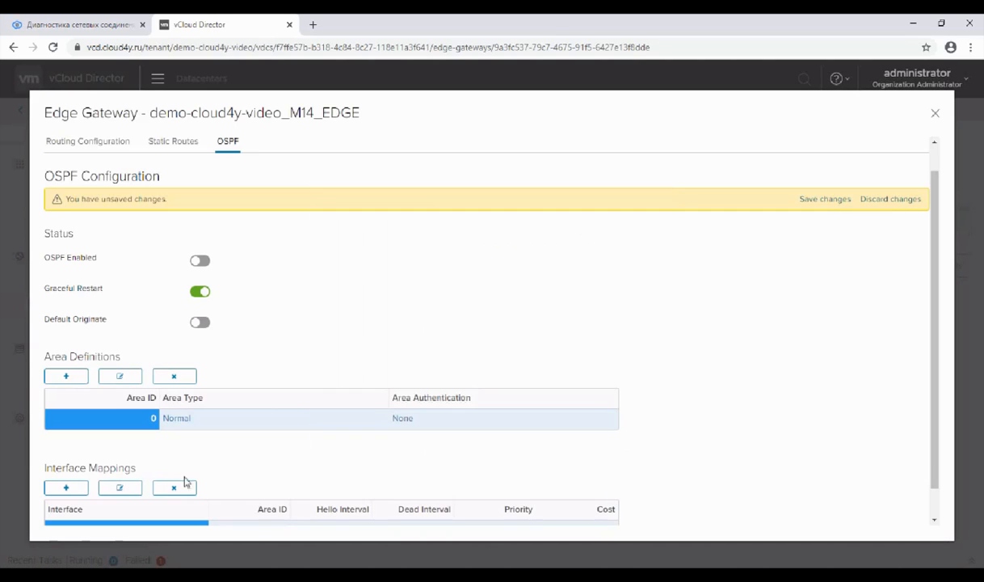
Step: Add a second OSPF interface mapping for demo-cloud4y-video_M14 in area 0
click(66, 487)
click(531, 236)
click(534, 251)
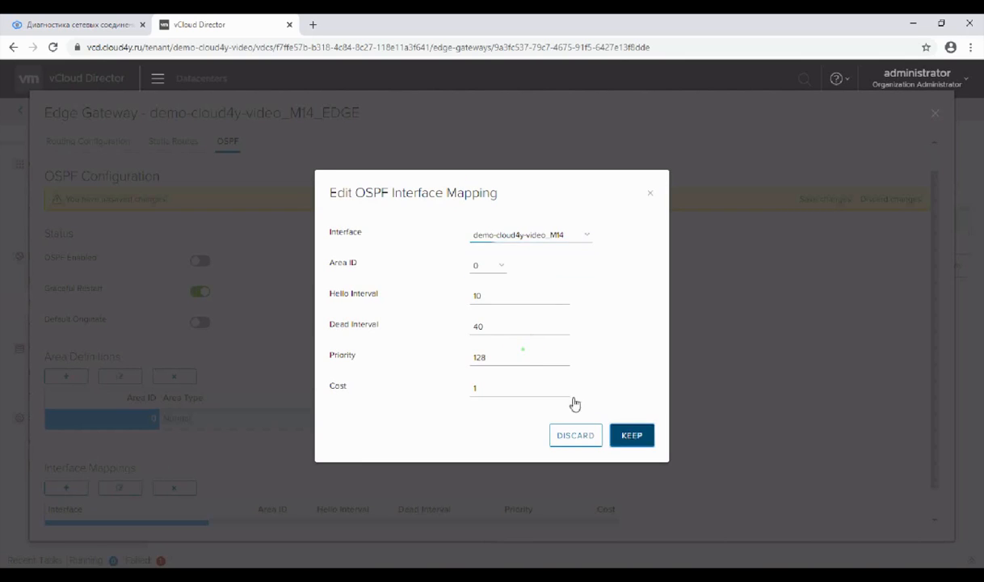
click(632, 435)
Step: Enable OSPF on demo-cloud4y-video_M14_EDGE and save the changes
scroll(314, 391, up, 3)
click(200, 289)
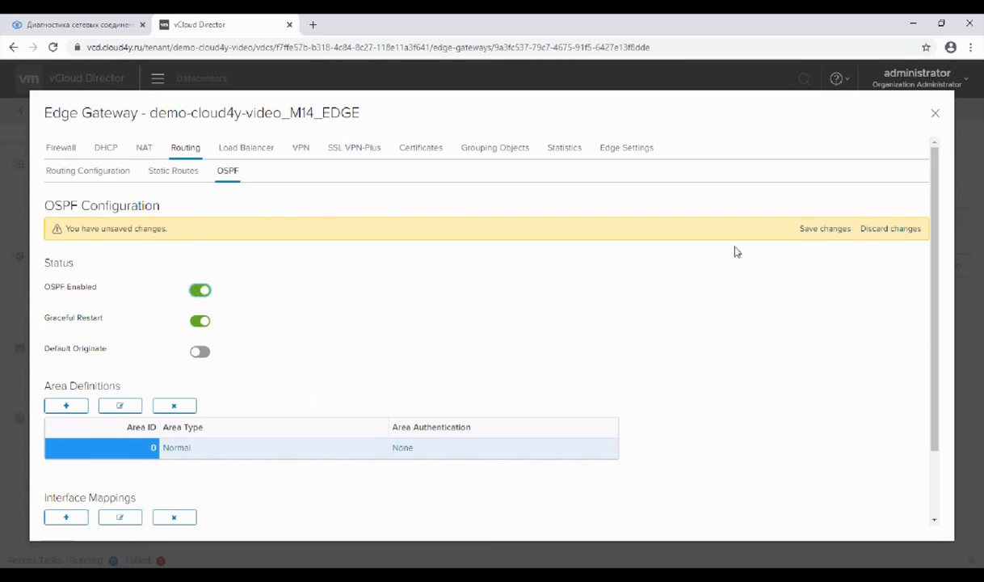
click(822, 230)
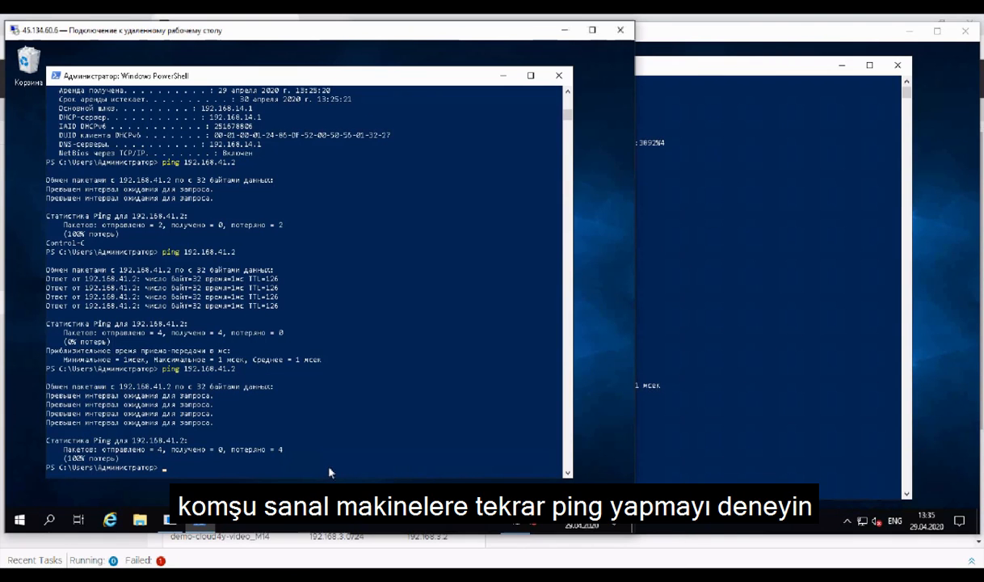
Step: Switch to the remote desktops and repeat the pings to 192.168.41.2 and 192.168.14.2 to test connectivity over OSPF
key(Return)
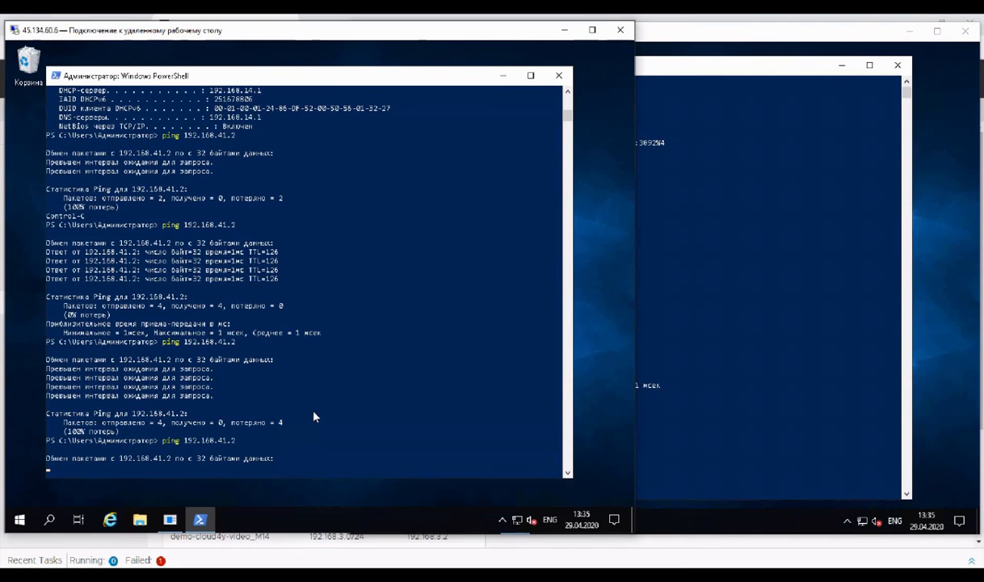
click(748, 476)
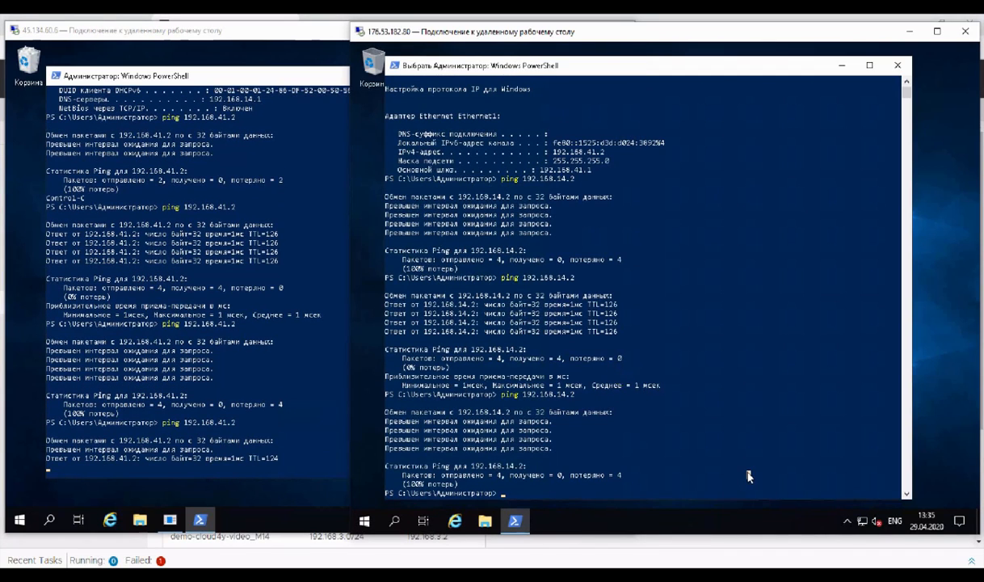
key(Up)
key(Return)
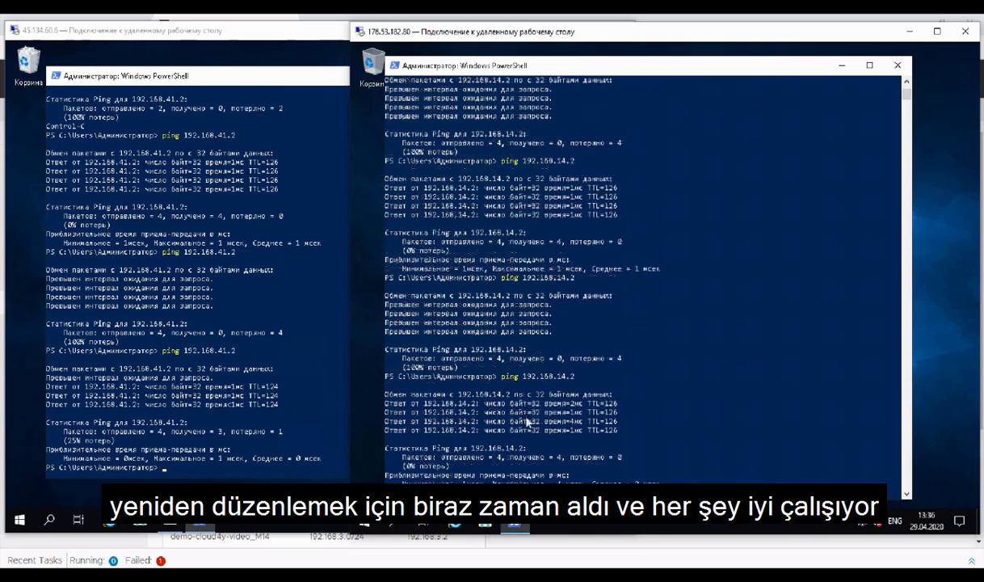
click(205, 373)
key(Up)
key(Return)
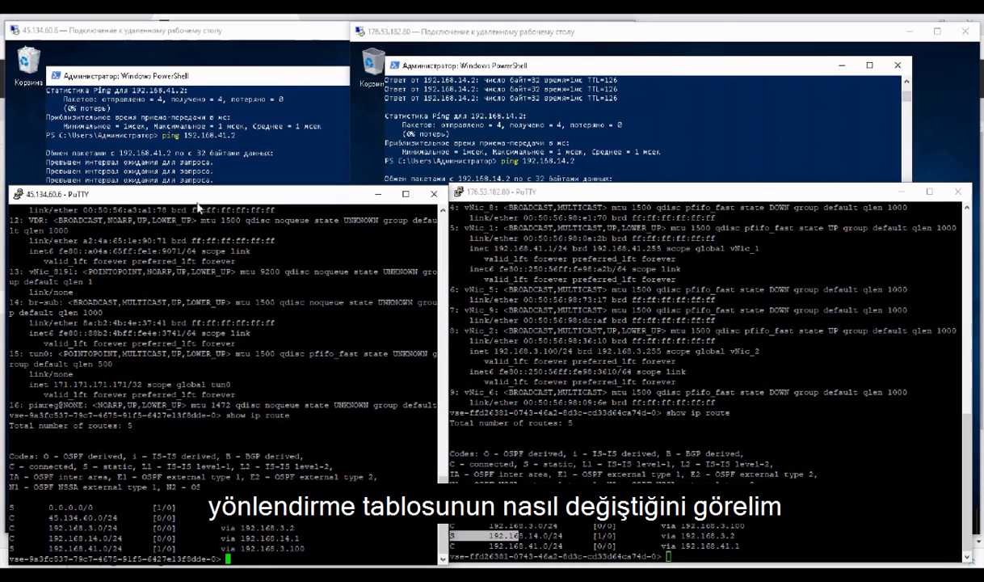
Step: Run show ip route in both PuTTY sessions and highlight the 192.168.14.0/24 route on 176.53.182.80 to examine the routing tables
key(Up)
key(Return)
click(581, 194)
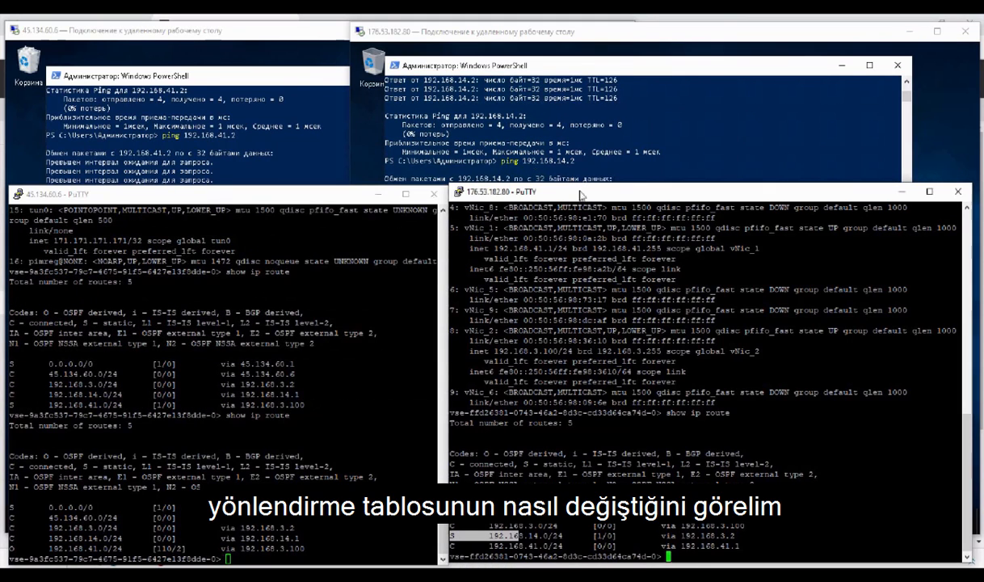
key(Up)
key(Return)
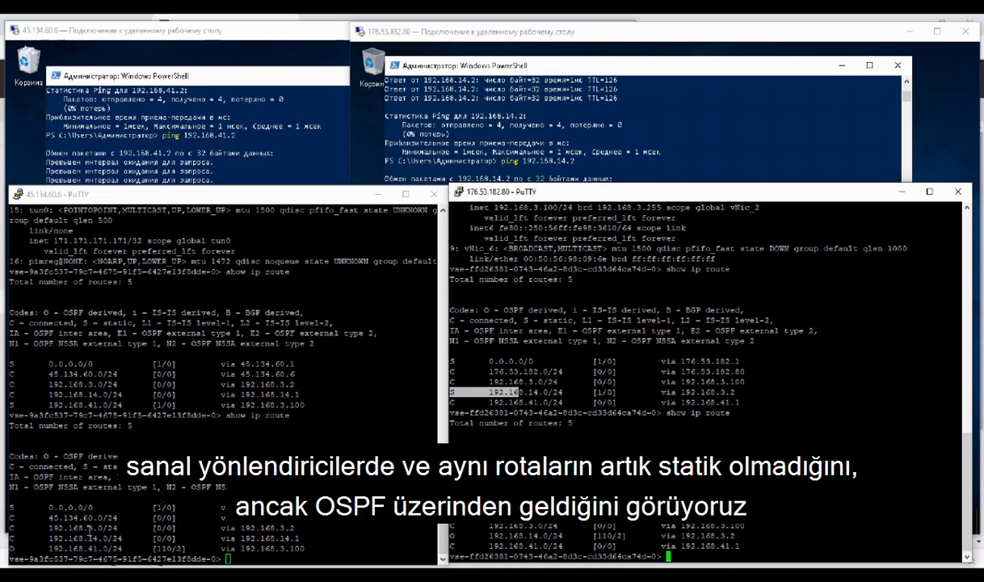
drag(43, 457, 109, 456)
drag(505, 454, 558, 454)
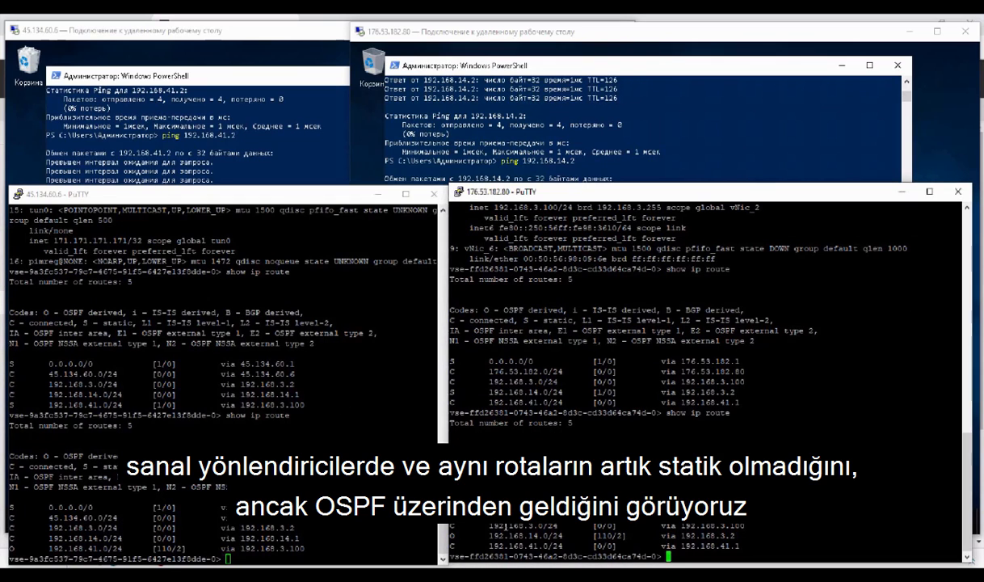
drag(494, 536, 563, 535)
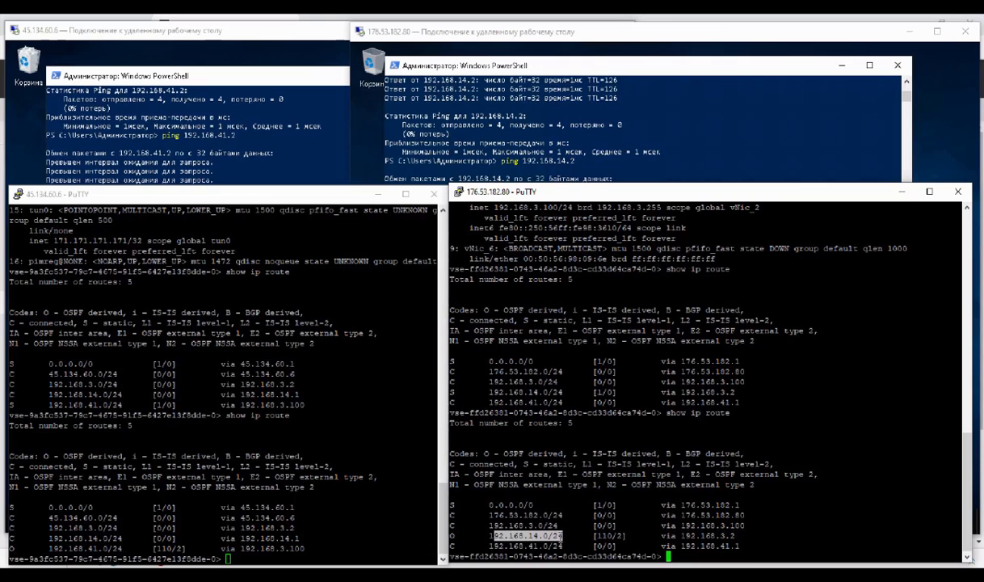